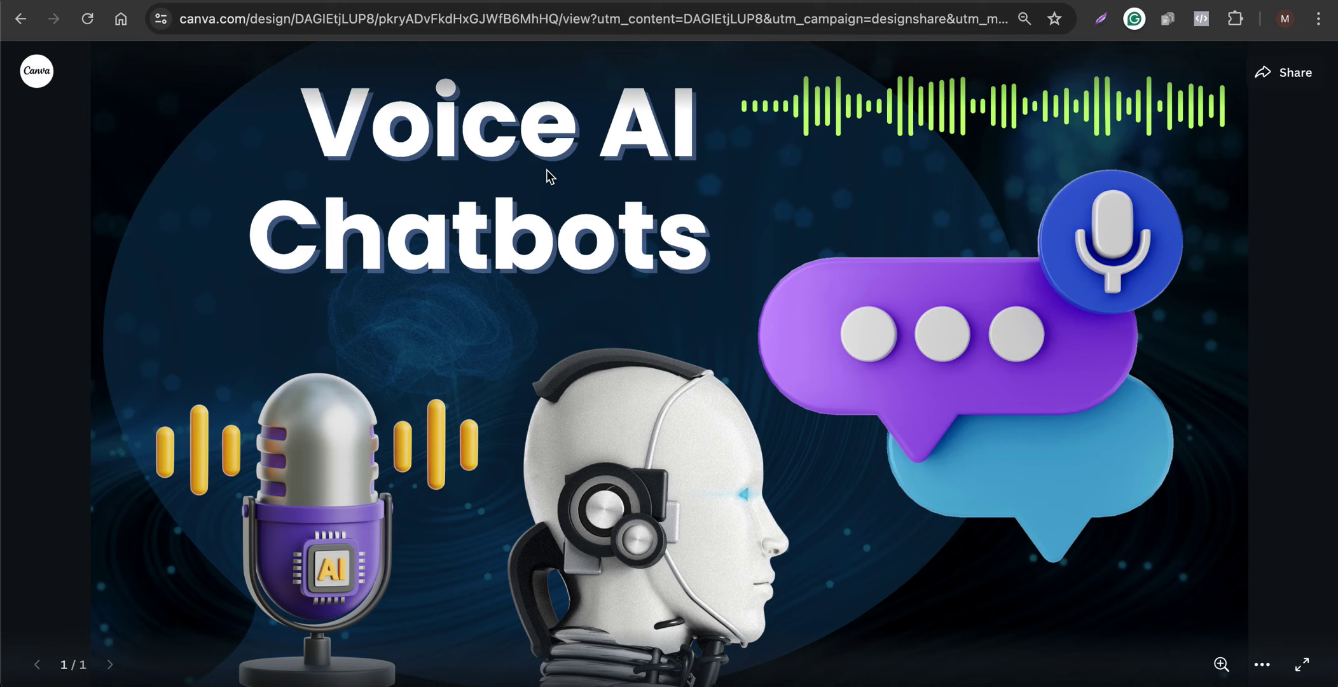
- Switch to the Chatic Media dashboard and create a new flow named "Voice AI Bot Assistant"
left_click(604, 5)
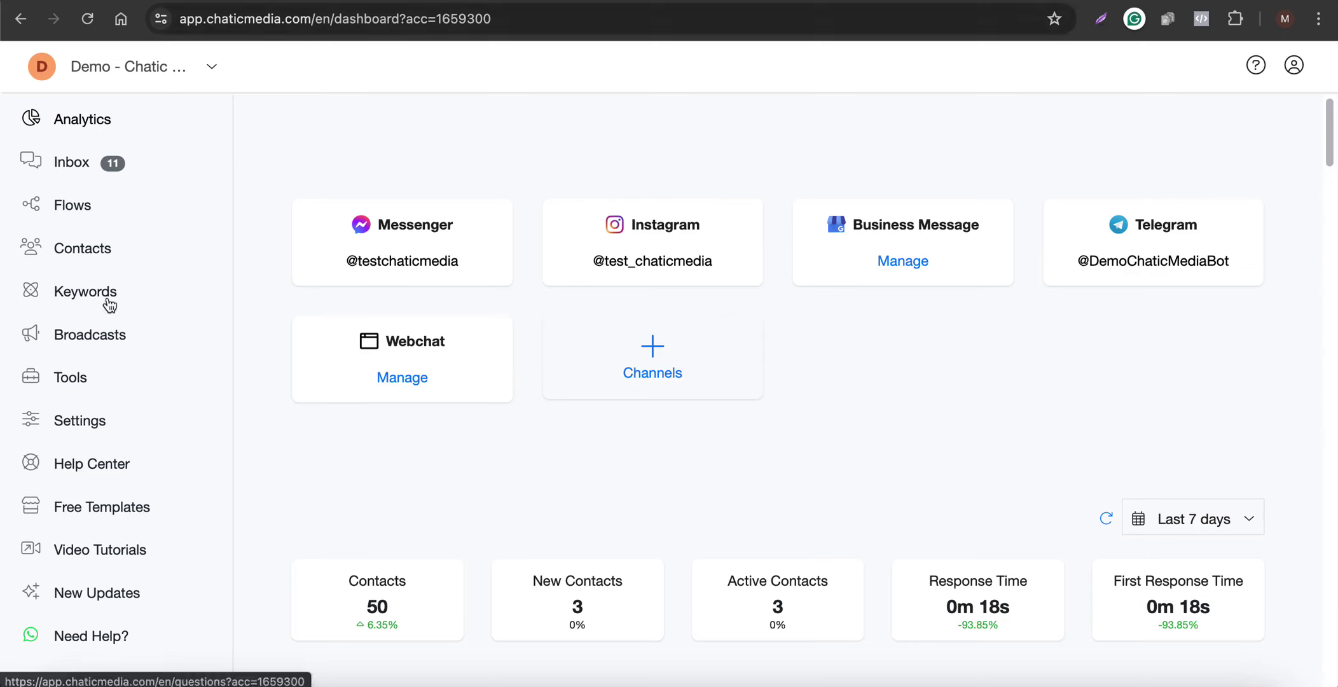
left_click(72, 211)
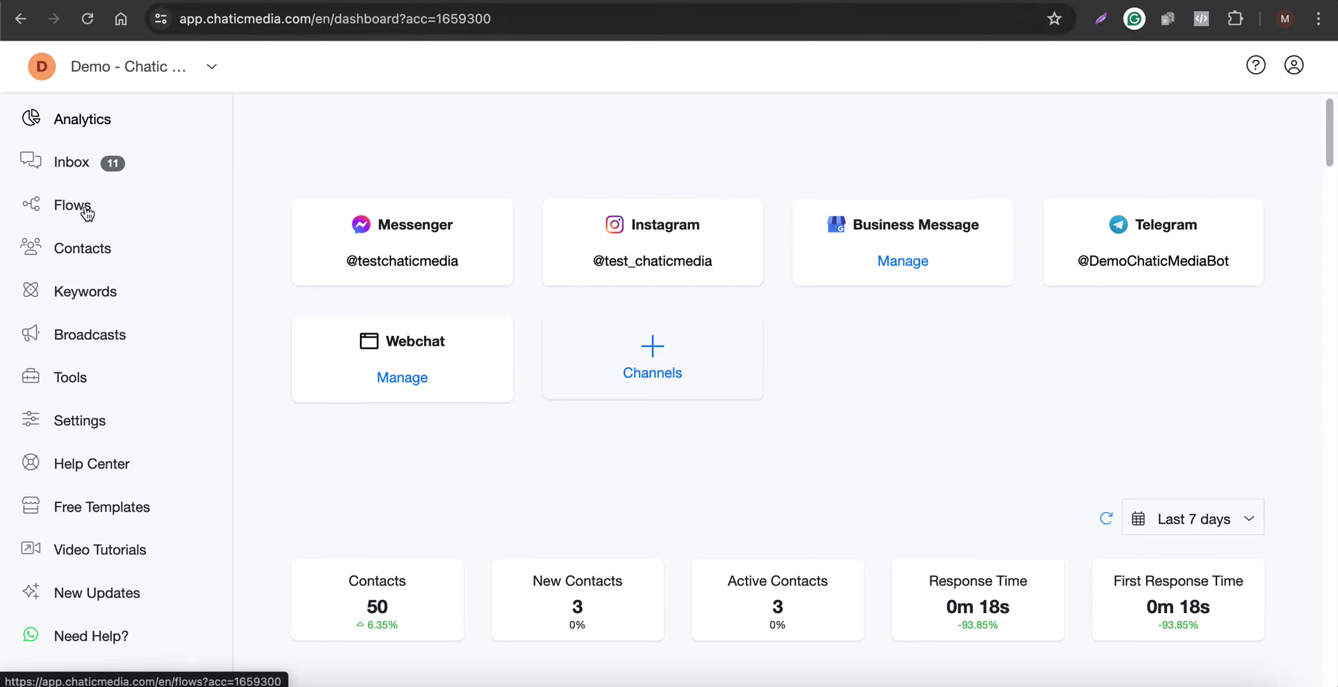
left_click(1121, 291)
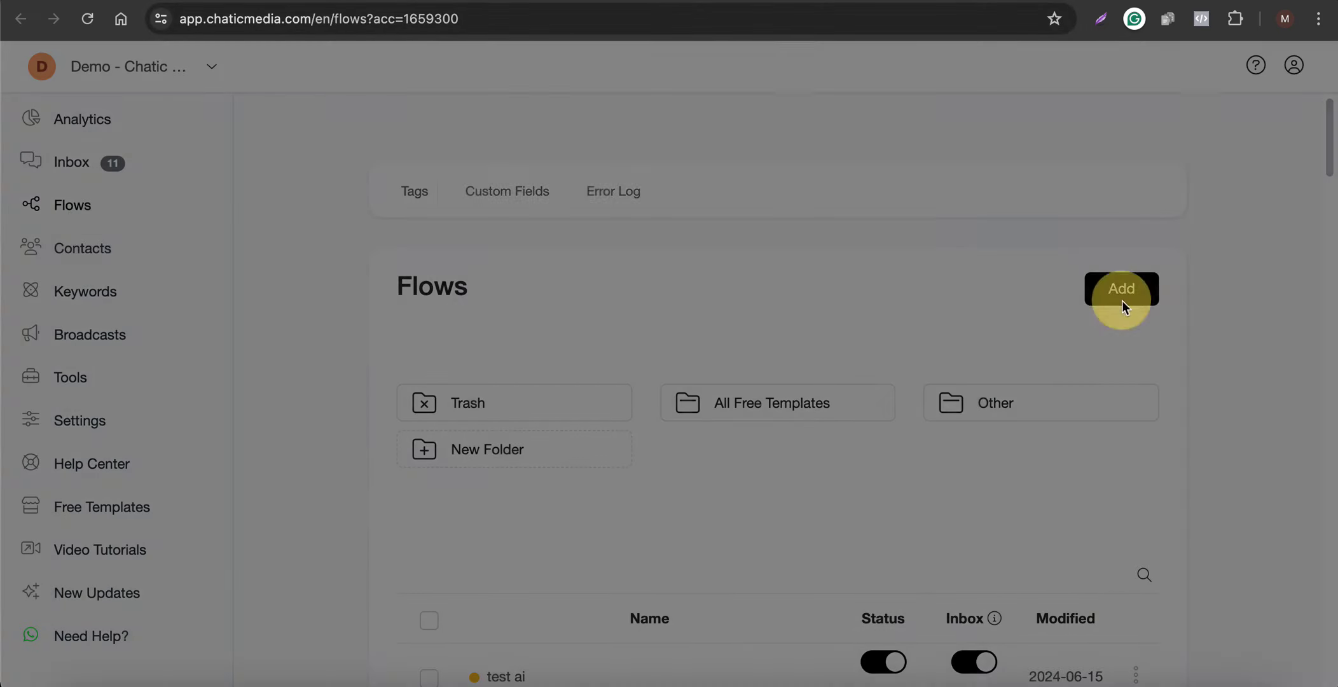
left_click(494, 159)
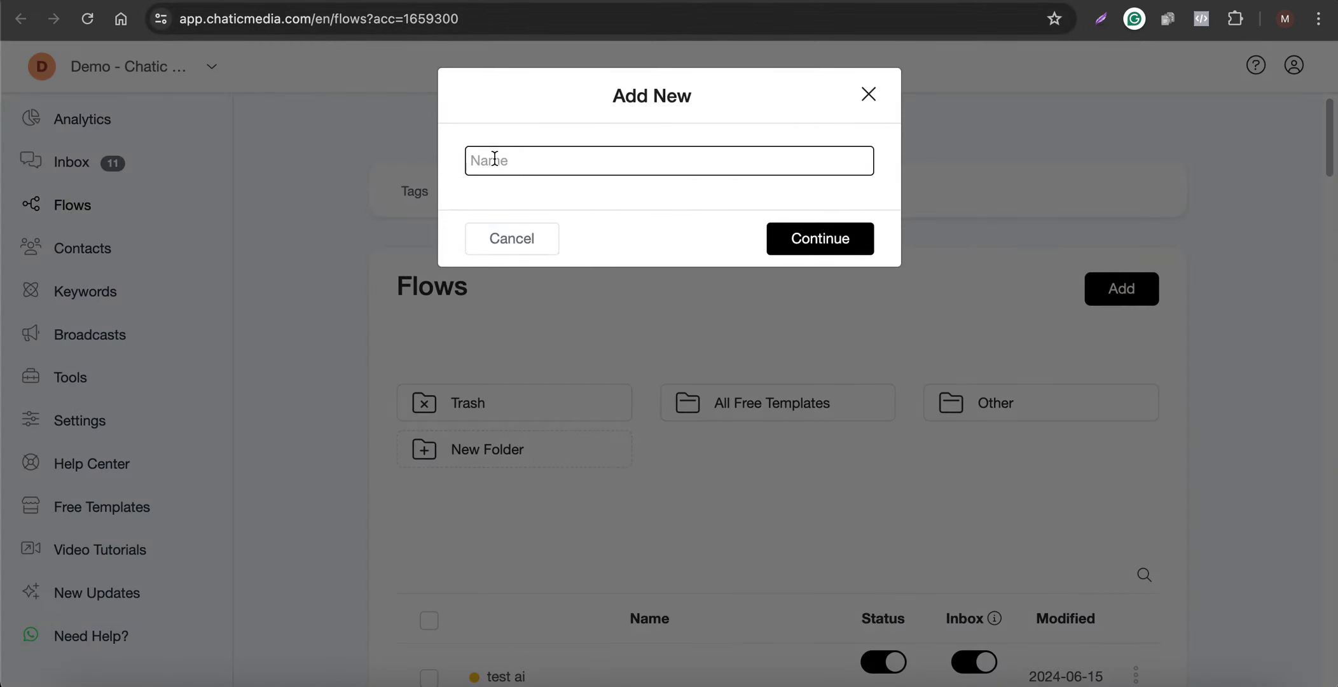
type("Voice AI Bot Assistant")
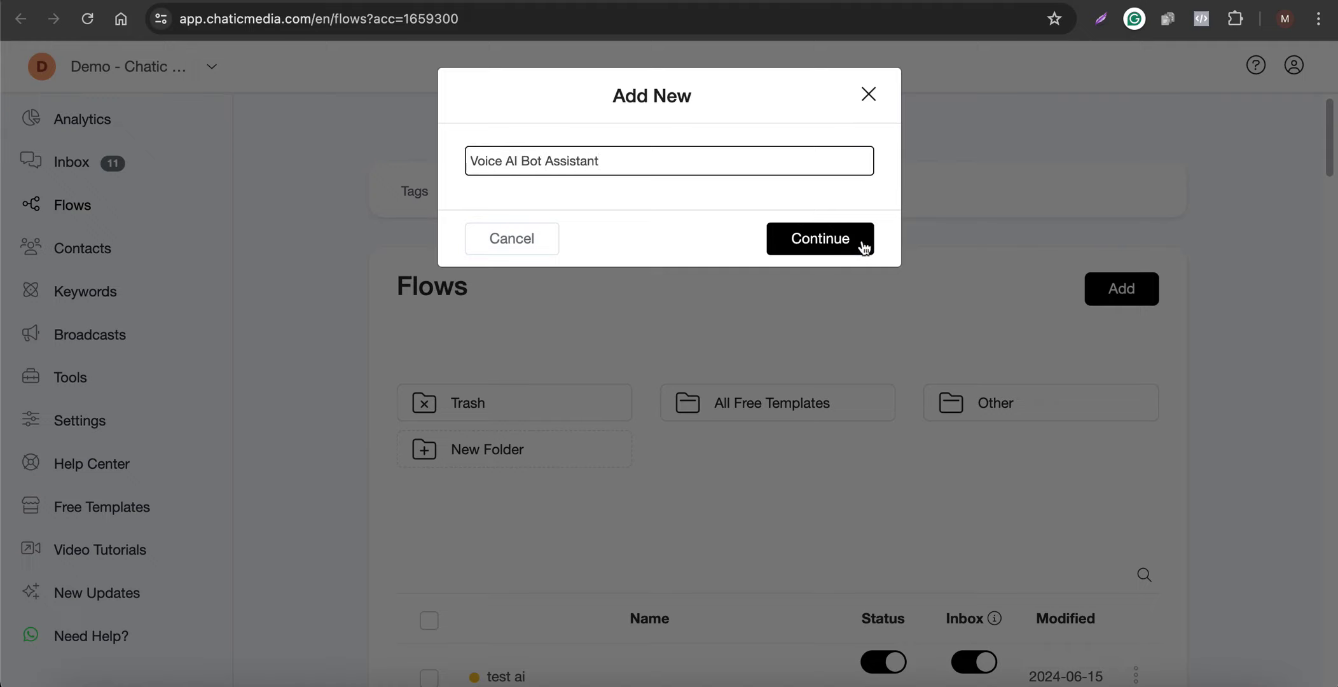
left_click(864, 247)
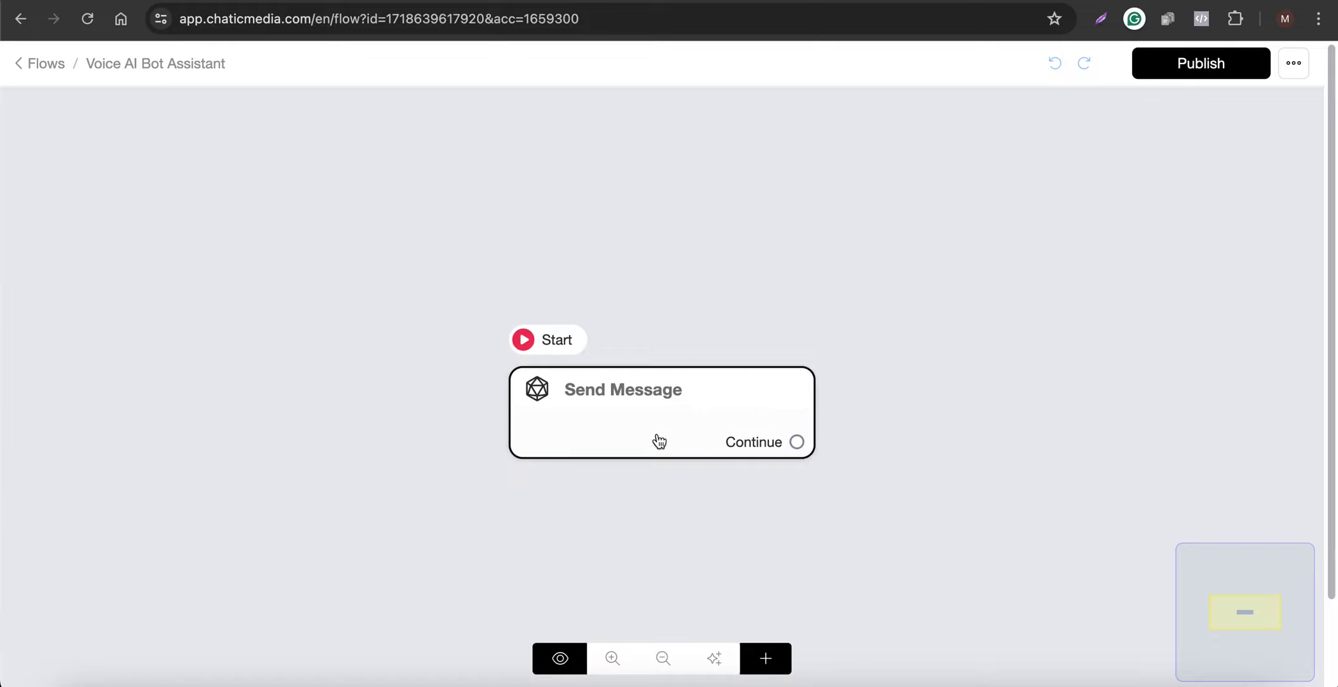
- Add an Actions block beside the Send Message block and give it an OpenAI action
left_click_drag(658, 439, 561, 332)
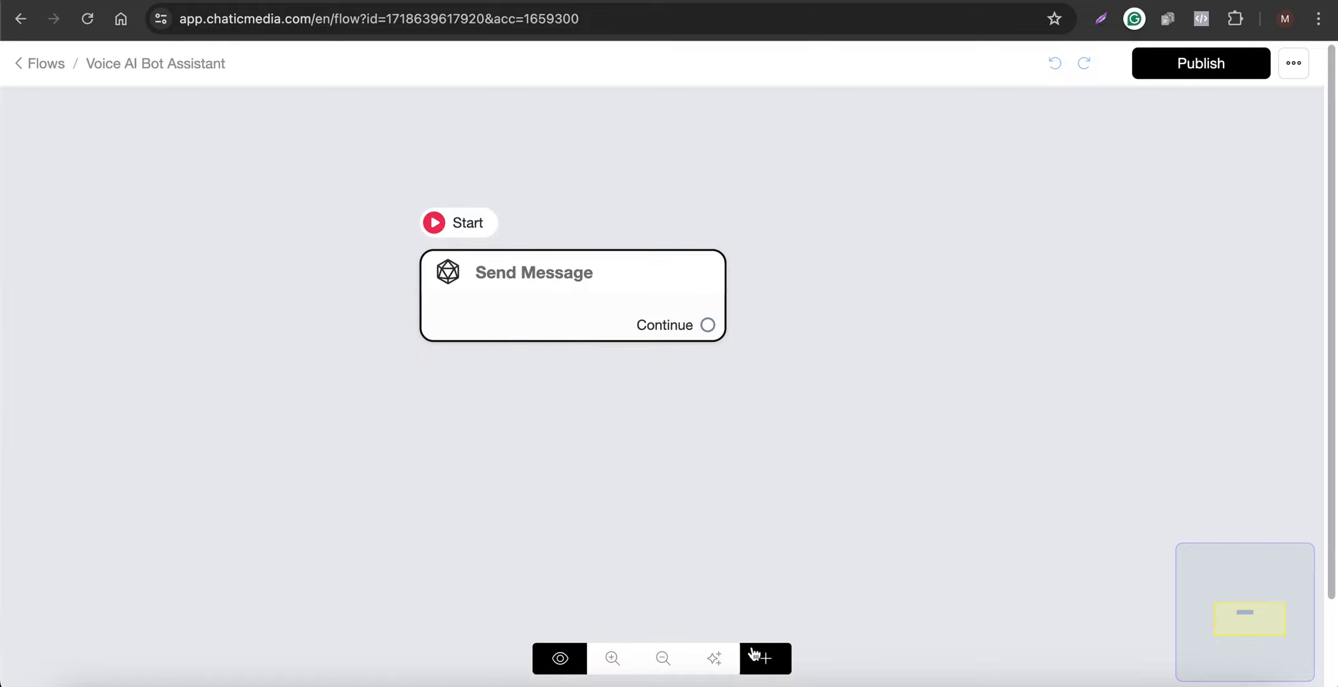
left_click(765, 658)
left_click(805, 439)
left_click(965, 463)
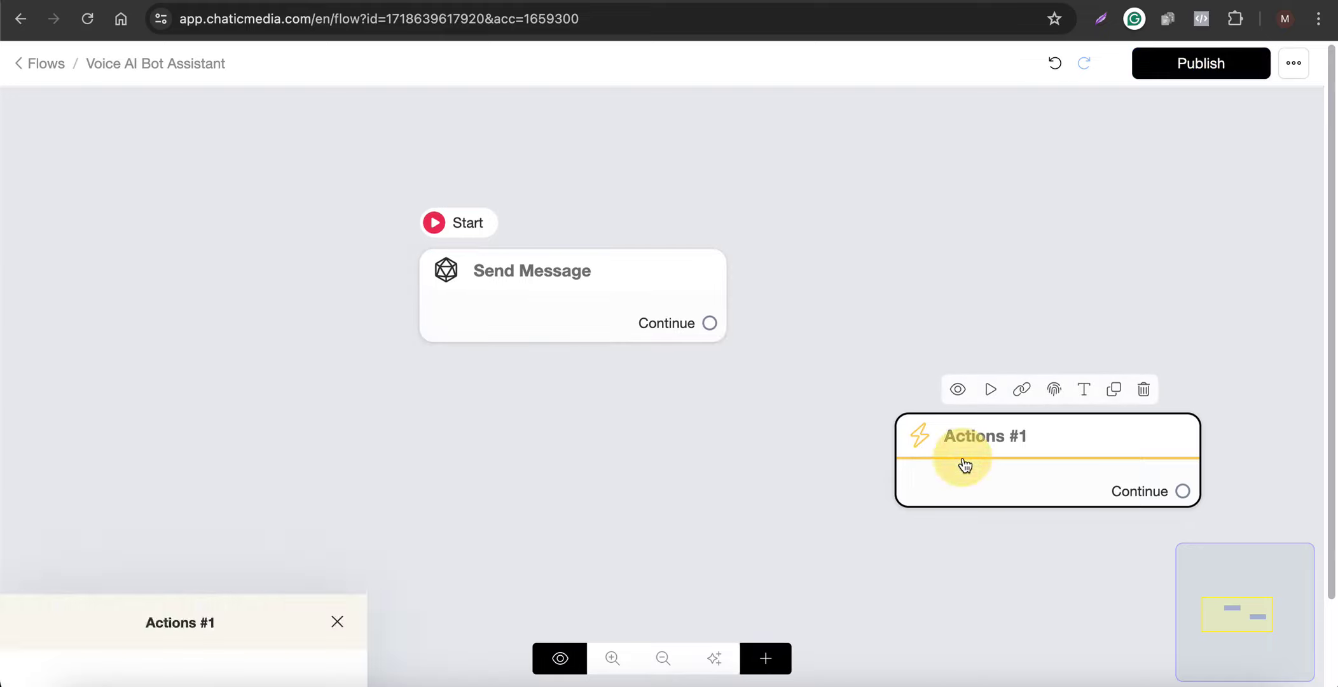
left_click(146, 286)
left_click(155, 329)
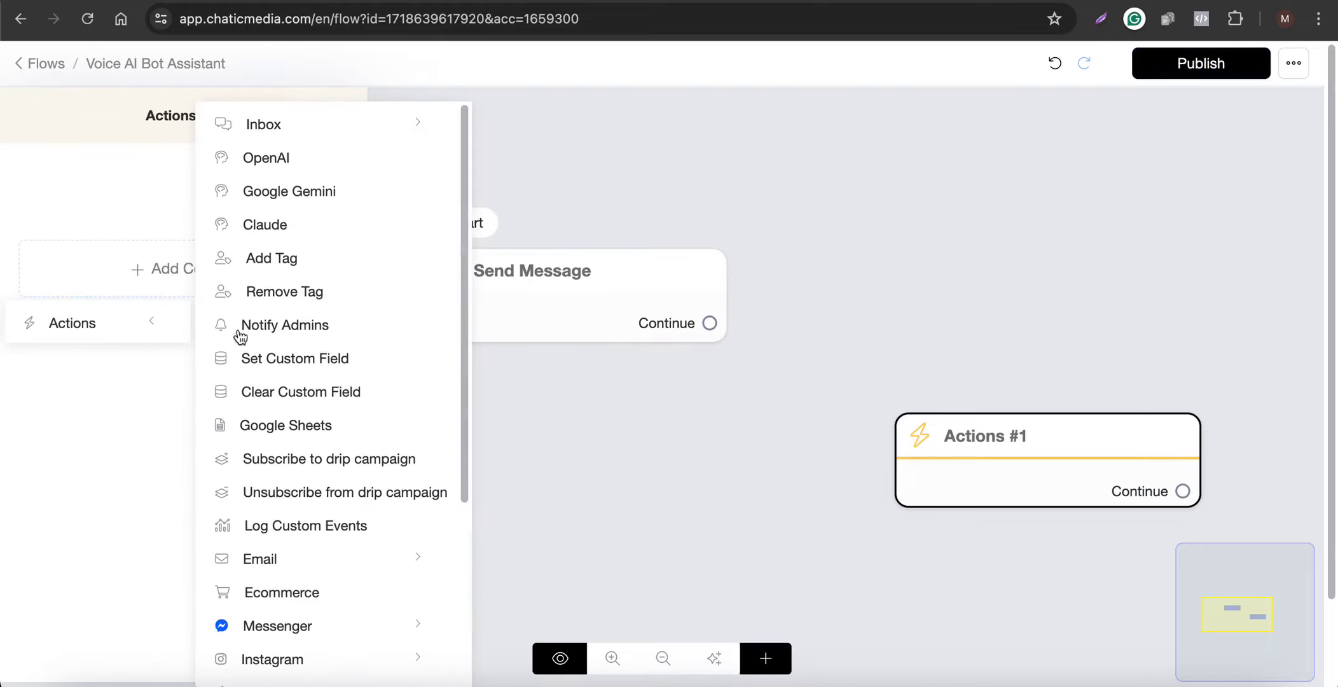
left_click(268, 160)
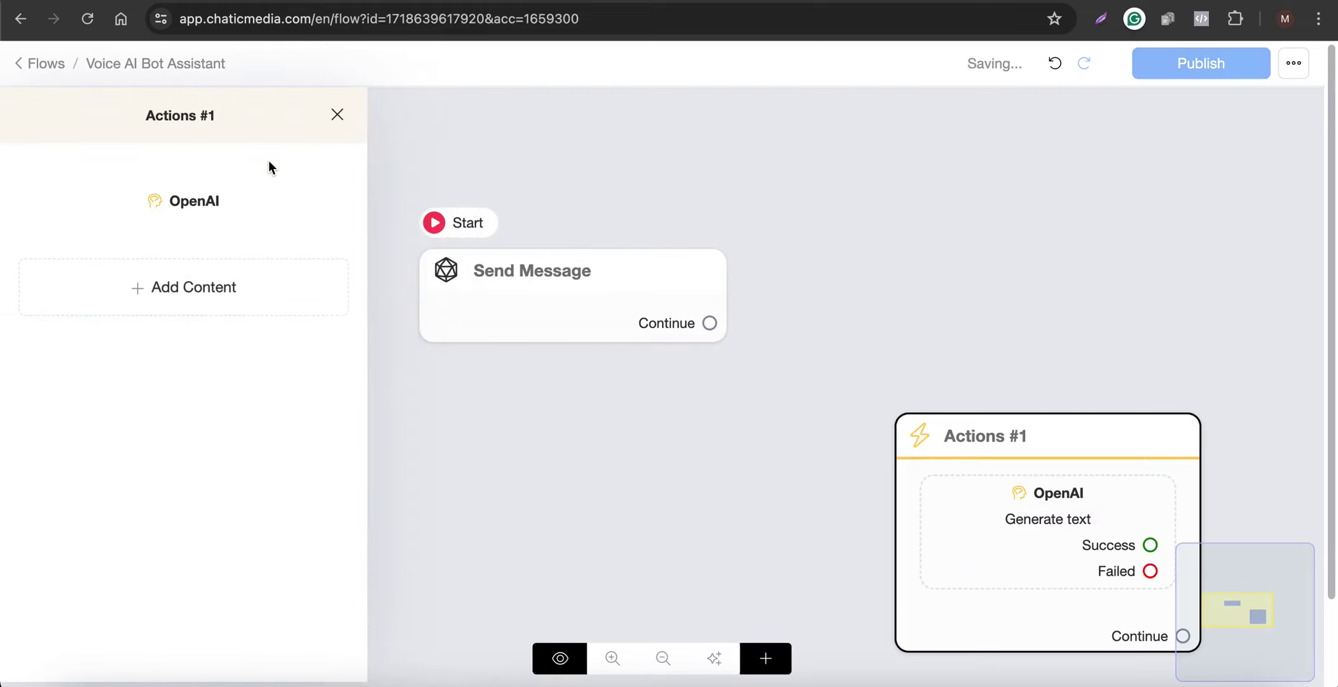
- Set the OpenAI action to "Generate text - Advanced" with the GPT-4o model
left_click(210, 210)
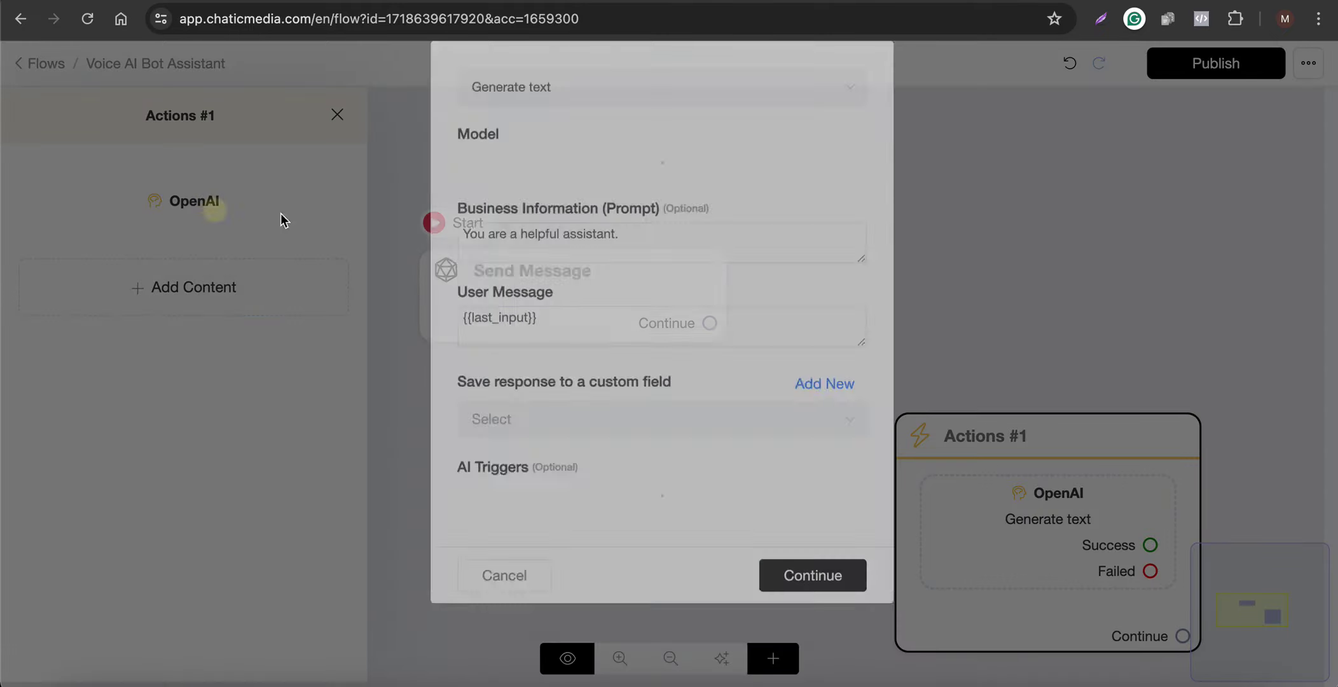
left_click(596, 124)
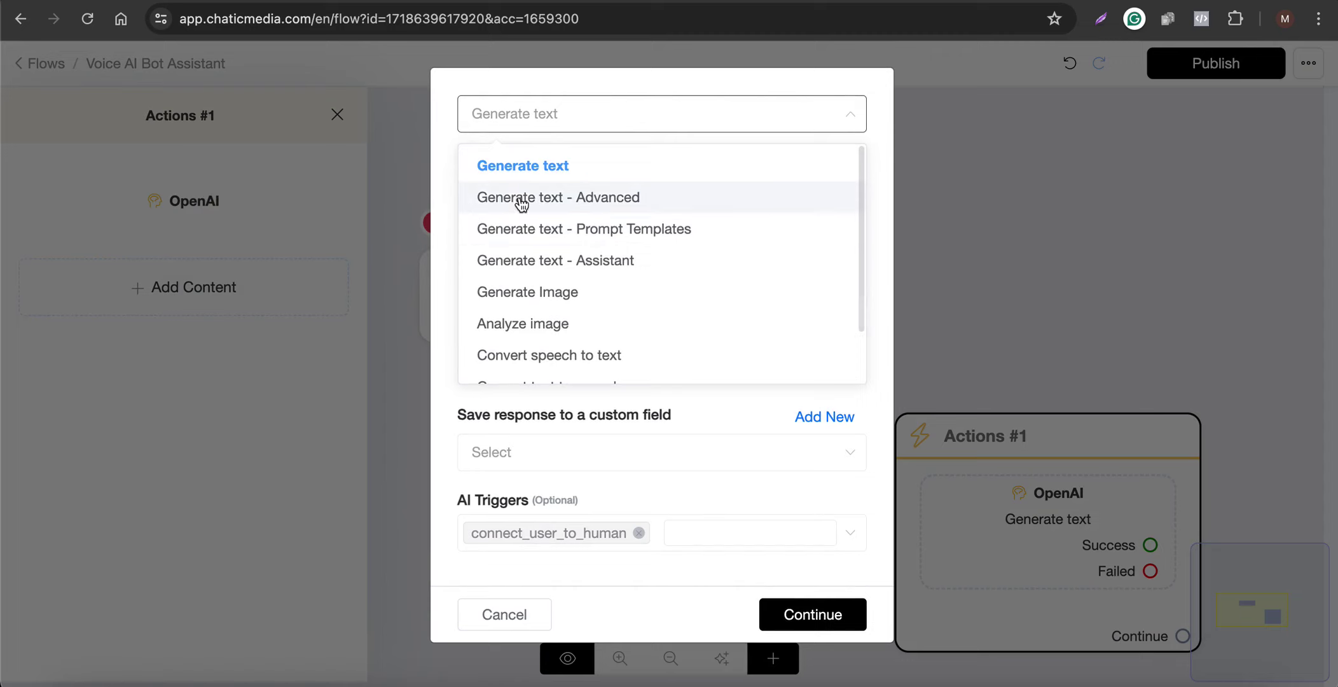
left_click(577, 202)
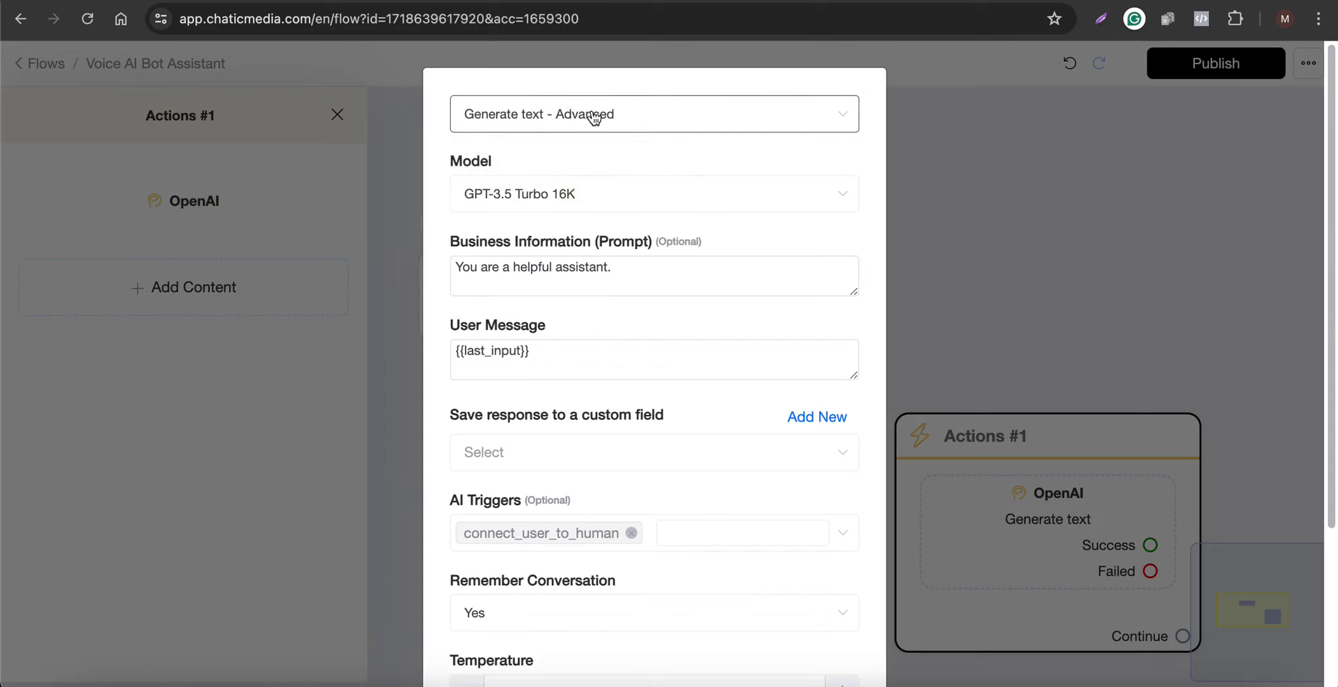
left_click(509, 205)
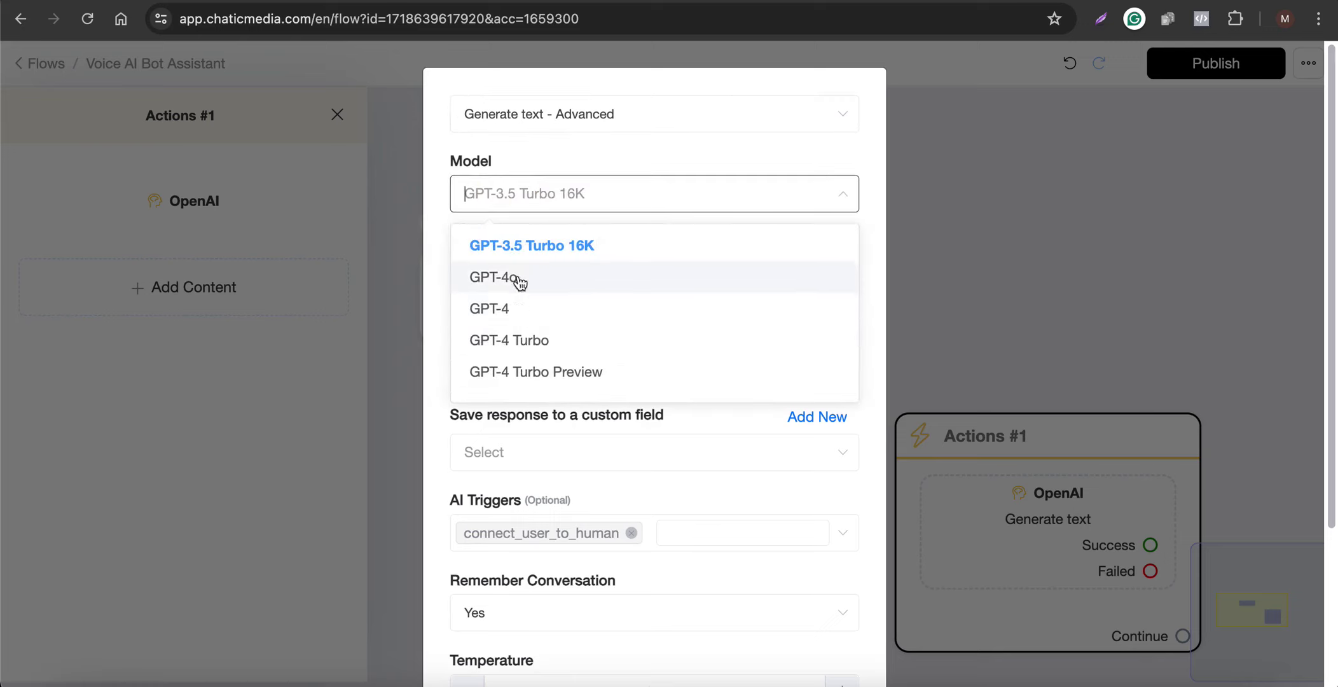
left_click(536, 280)
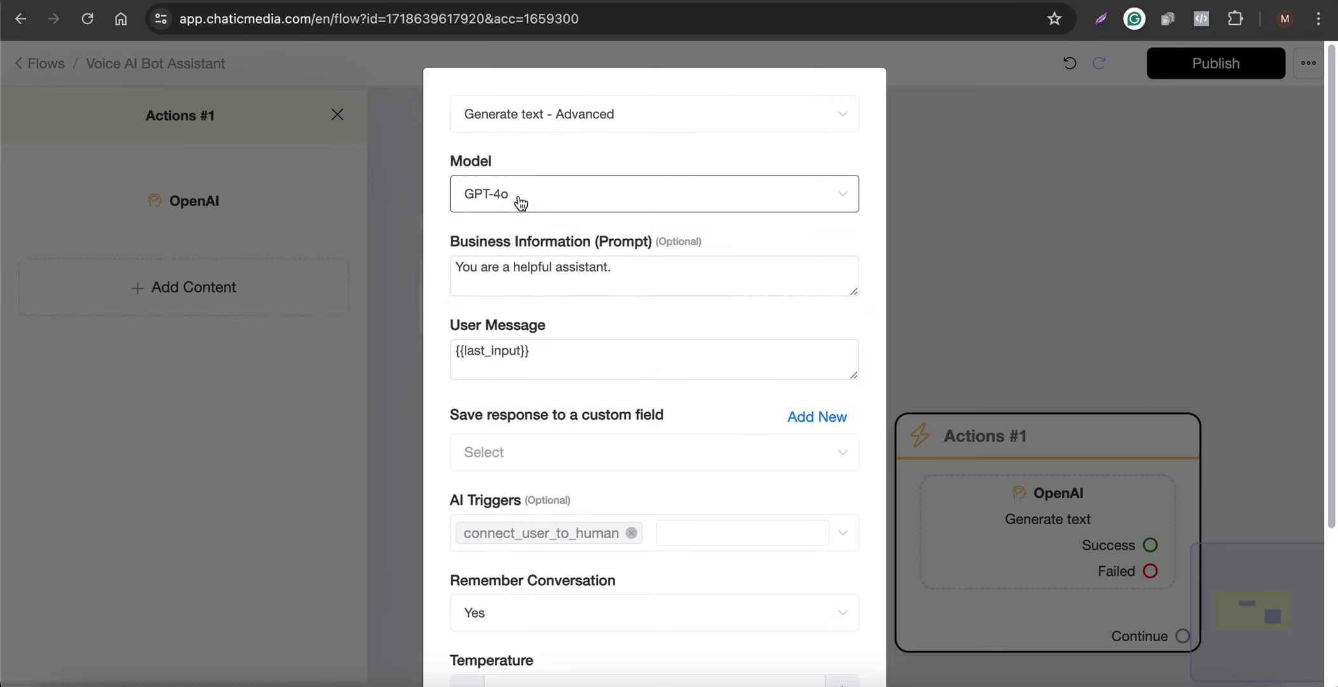
- Copy the CBB Plumbing Corp business details from the "AI Custom Chatbots" Google Doc into the OpenAI action's prompt after its opening sentence
left_click_drag(853, 292, 854, 466)
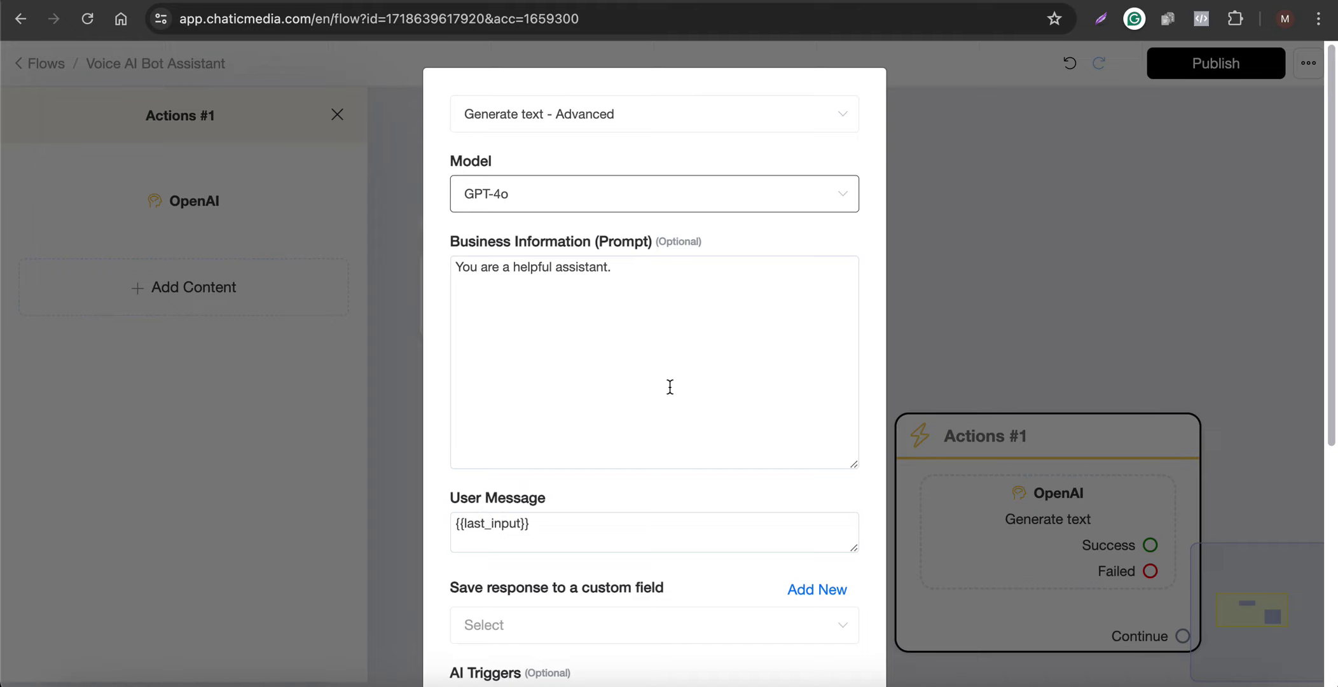
key("ctrl+Tab")
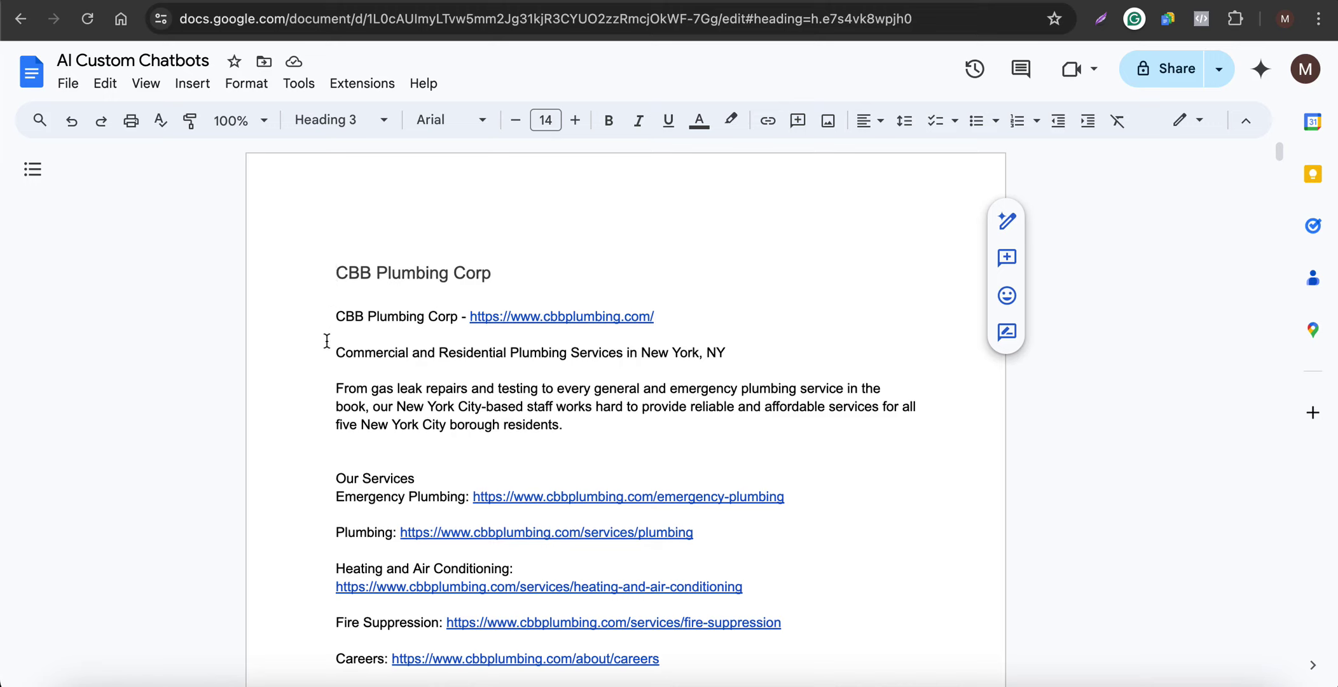
left_click_drag(335, 352, 832, 398)
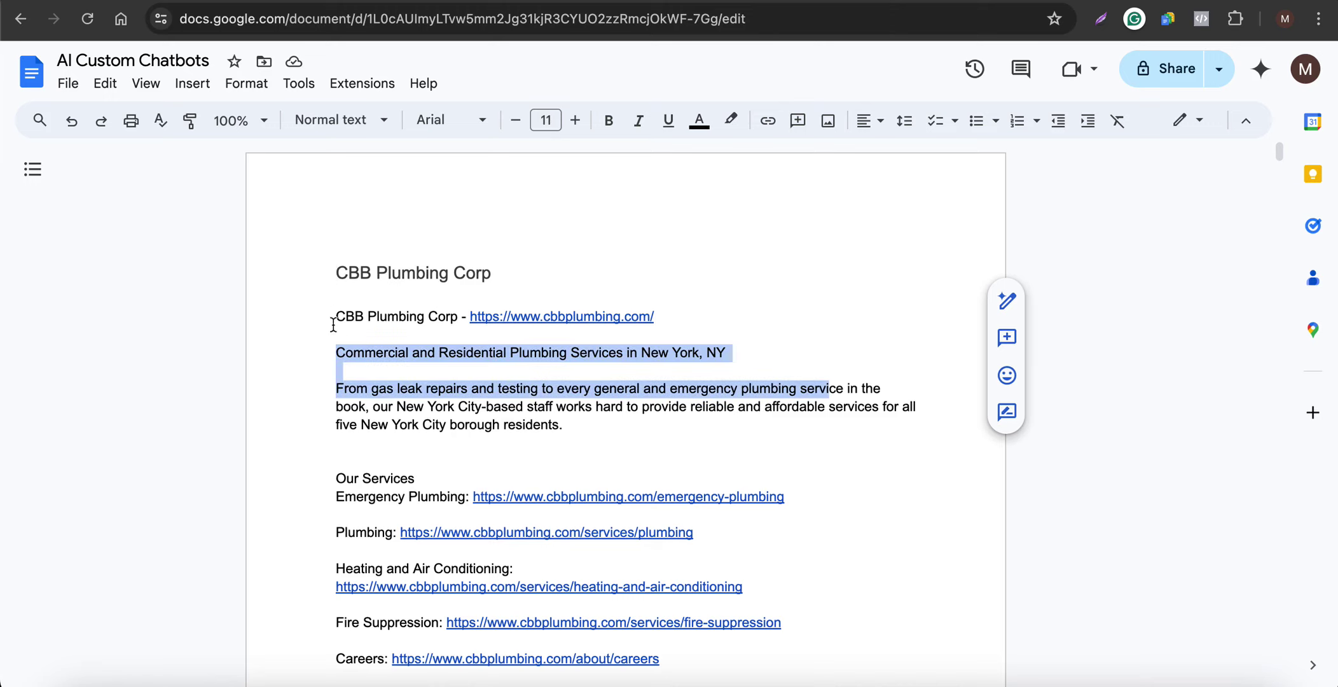
left_click_drag(336, 316, 732, 636)
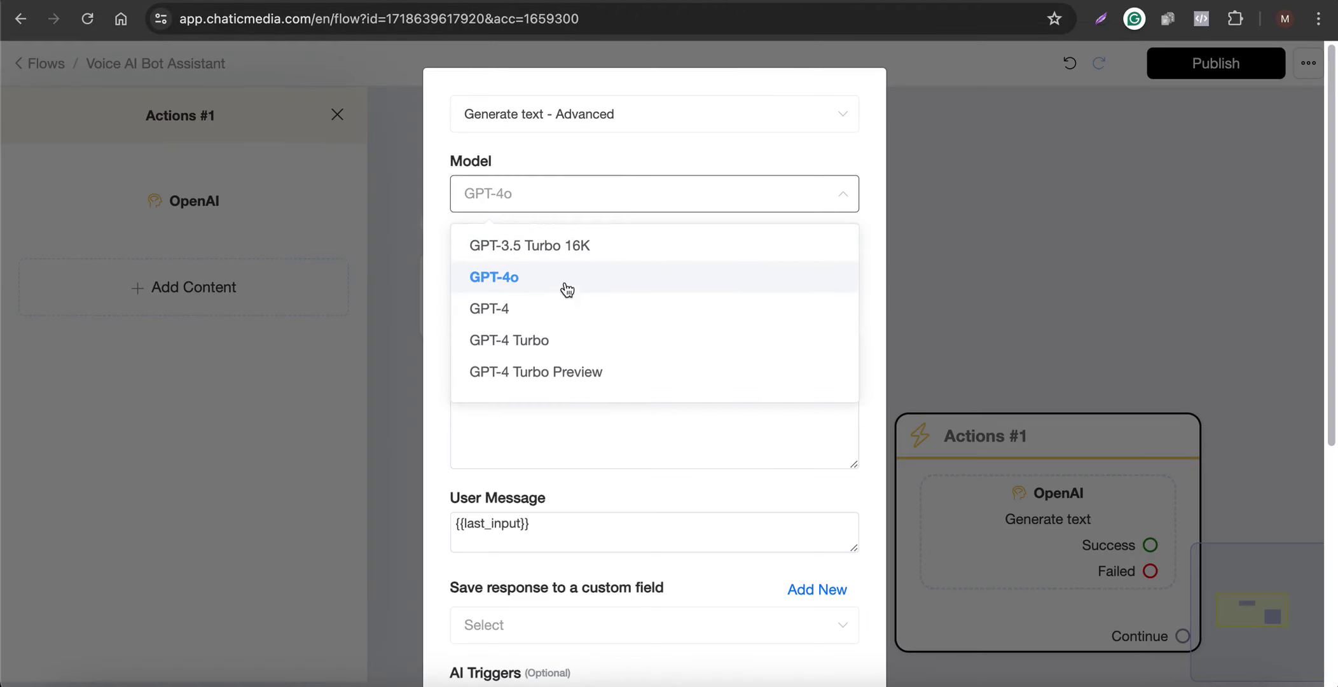
left_click(555, 290)
left_click(550, 375)
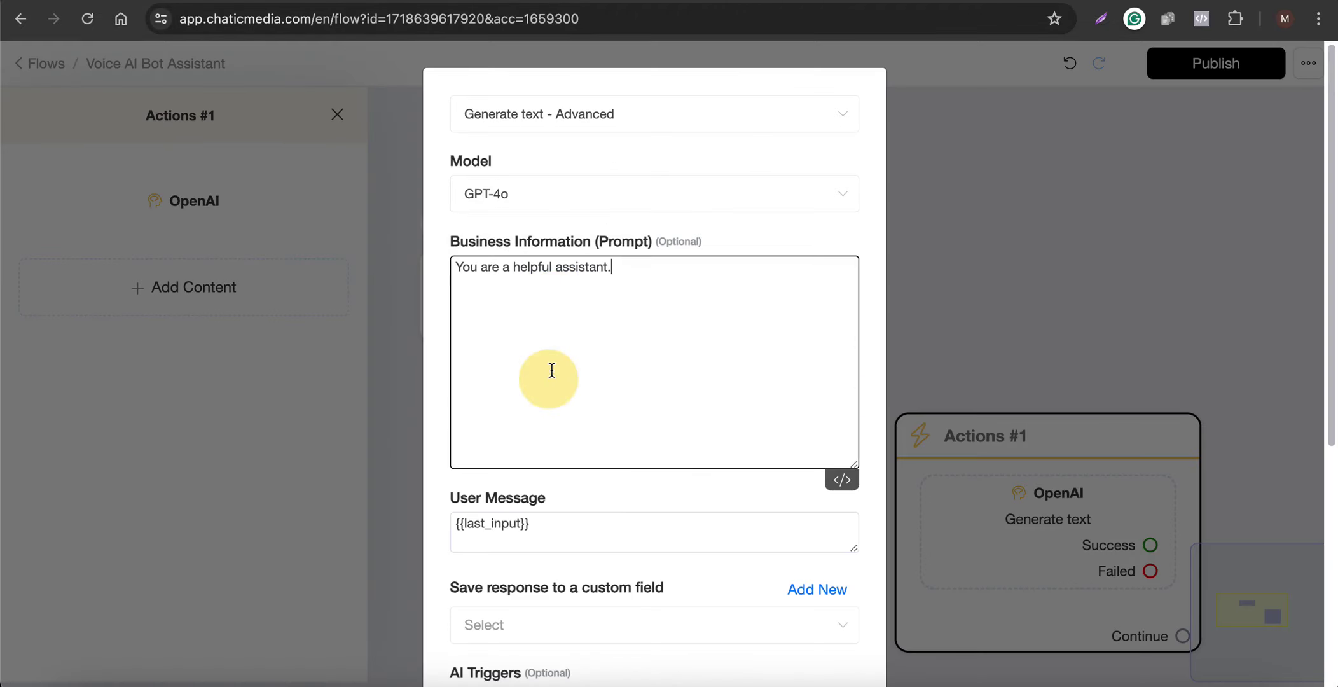
key("super+v")
scroll(606, 308, "up", 10)
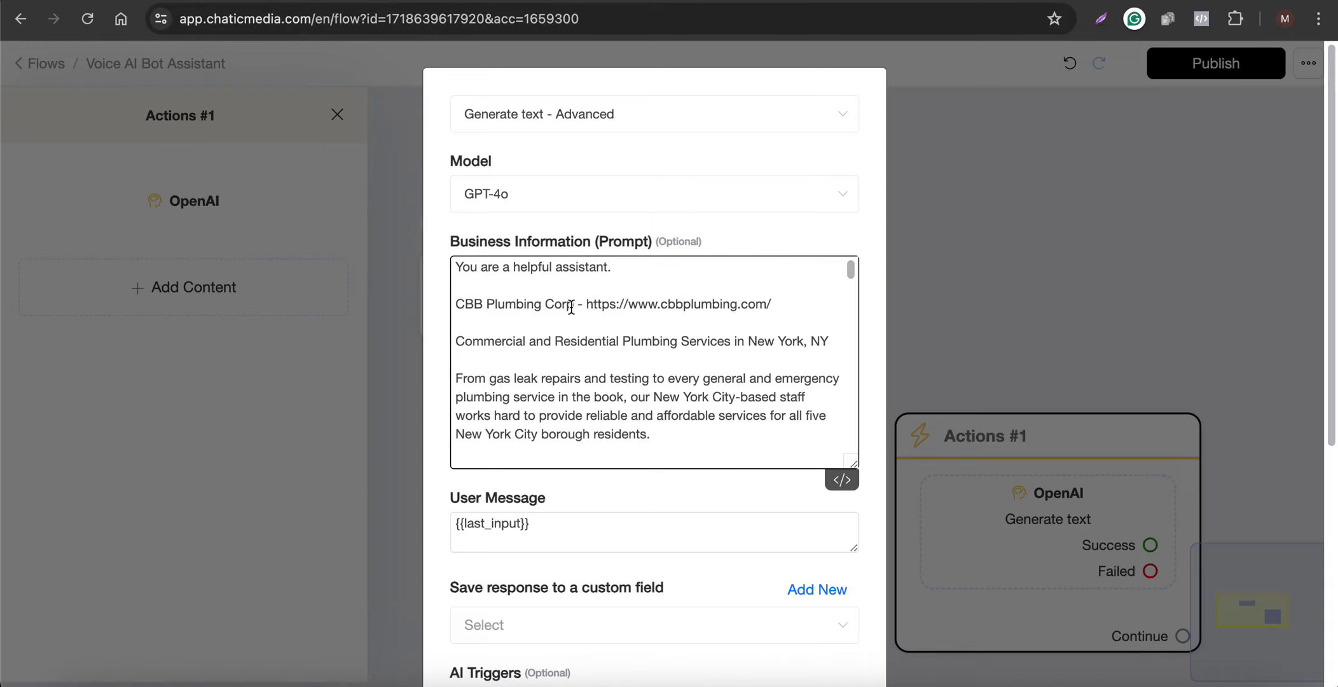
- Extend the prompt's opening to "You are a helpful assistant to CBB Plumbing Corp. Respond to Customer's question in just 1 to 2 sentences."
left_click_drag(571, 307, 416, 299)
key("ctrl+c")
left_click(609, 267)
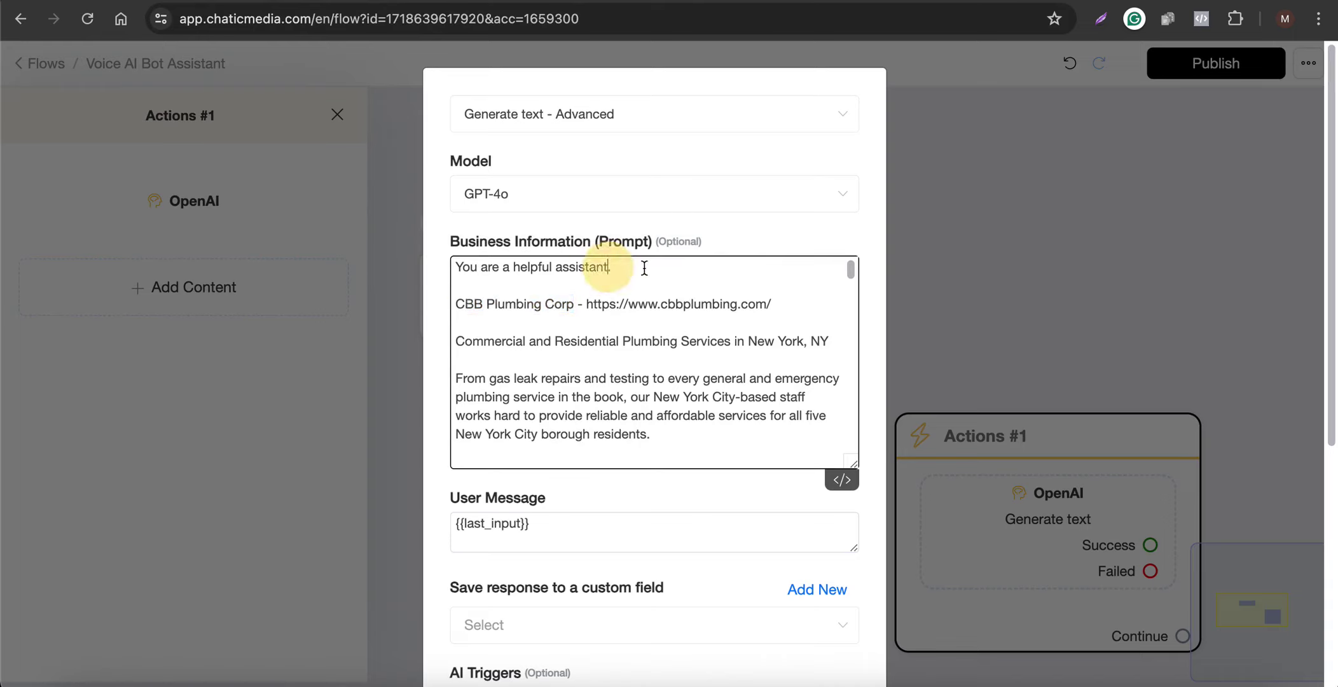
type("t")
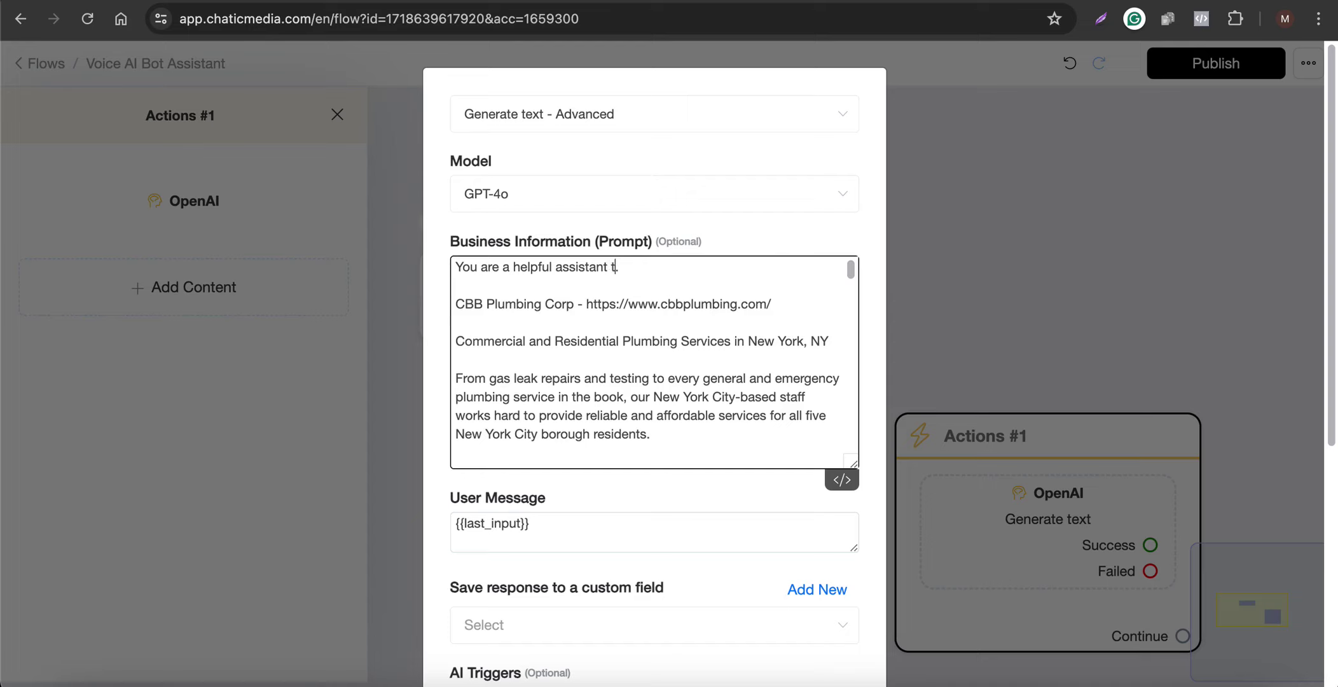
type("o")
key("ctrl+v")
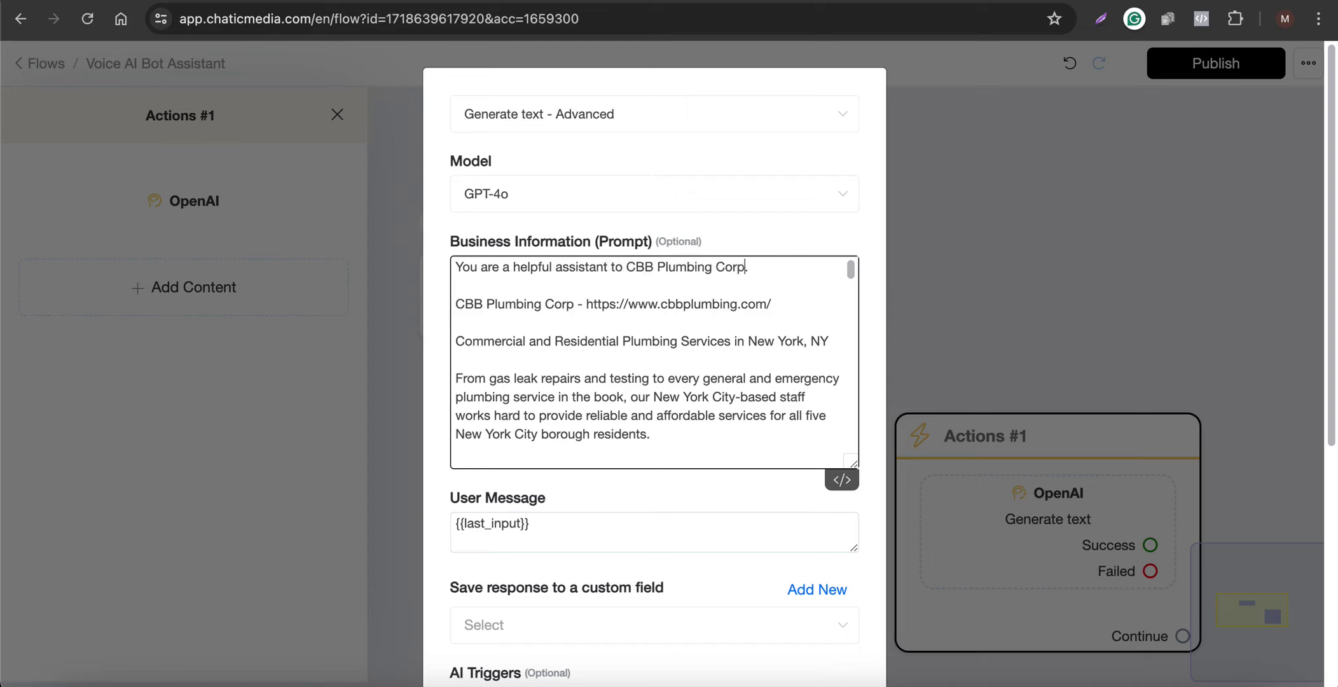
left_click(757, 269)
key("fn")
key("fn")
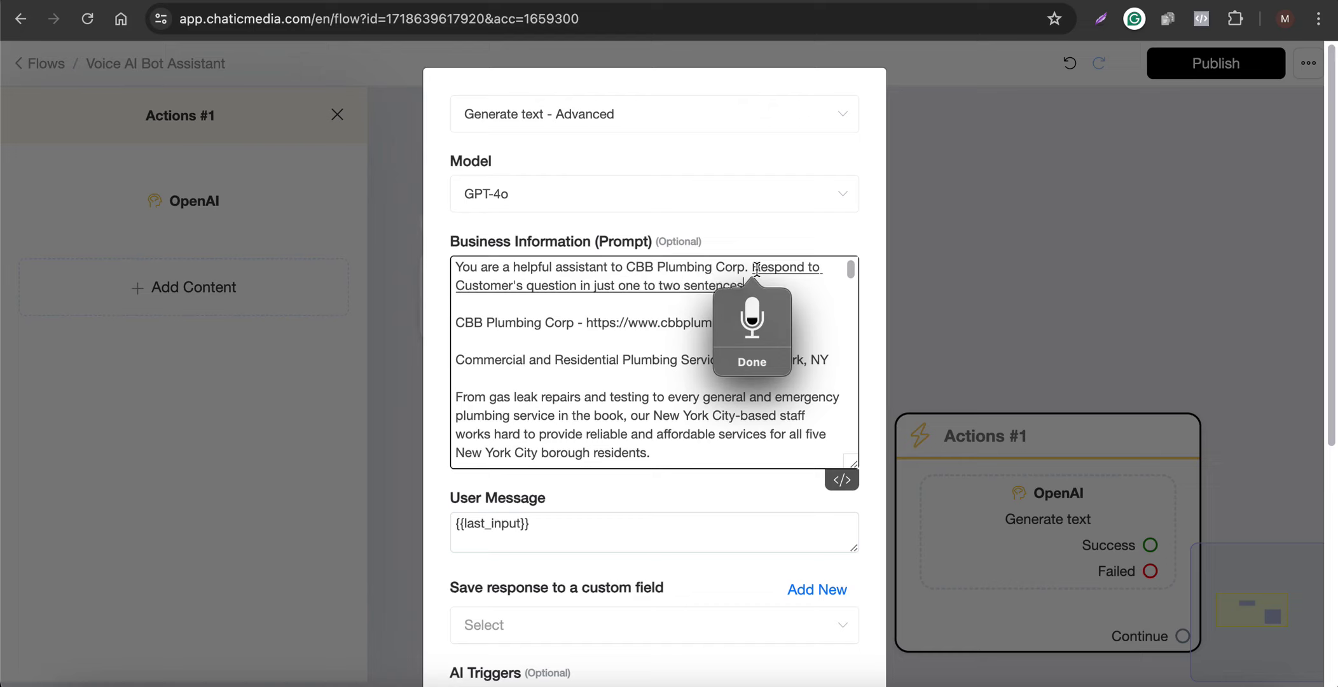
type(".")
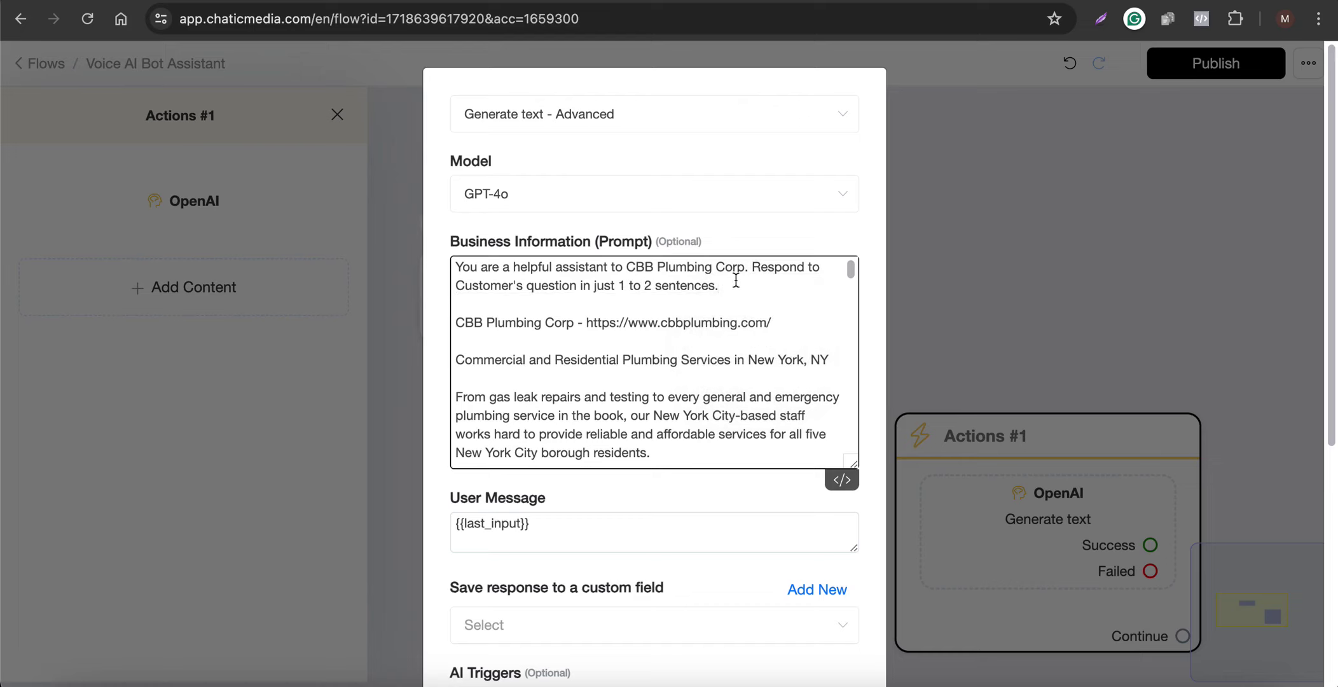
- Create a custom field named "ai output 2" for saving the OpenAI response
scroll(606, 433, "down", 15)
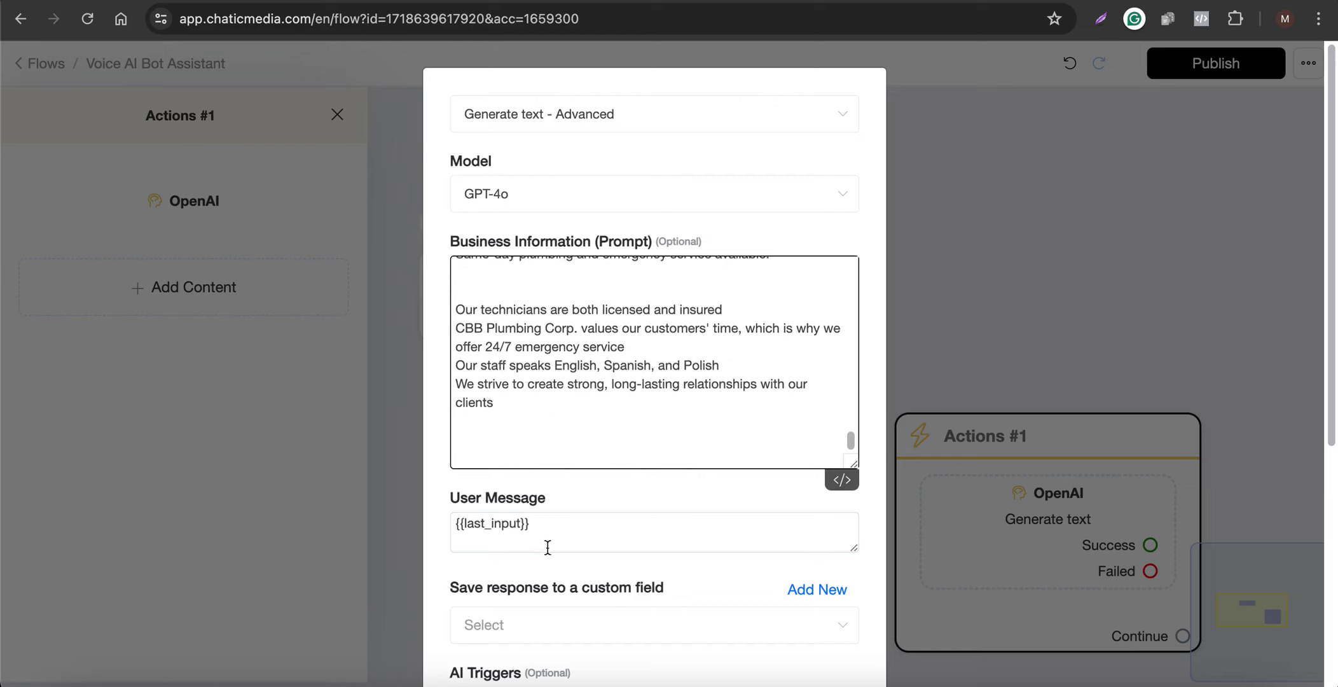
left_click_drag(574, 529, 435, 525)
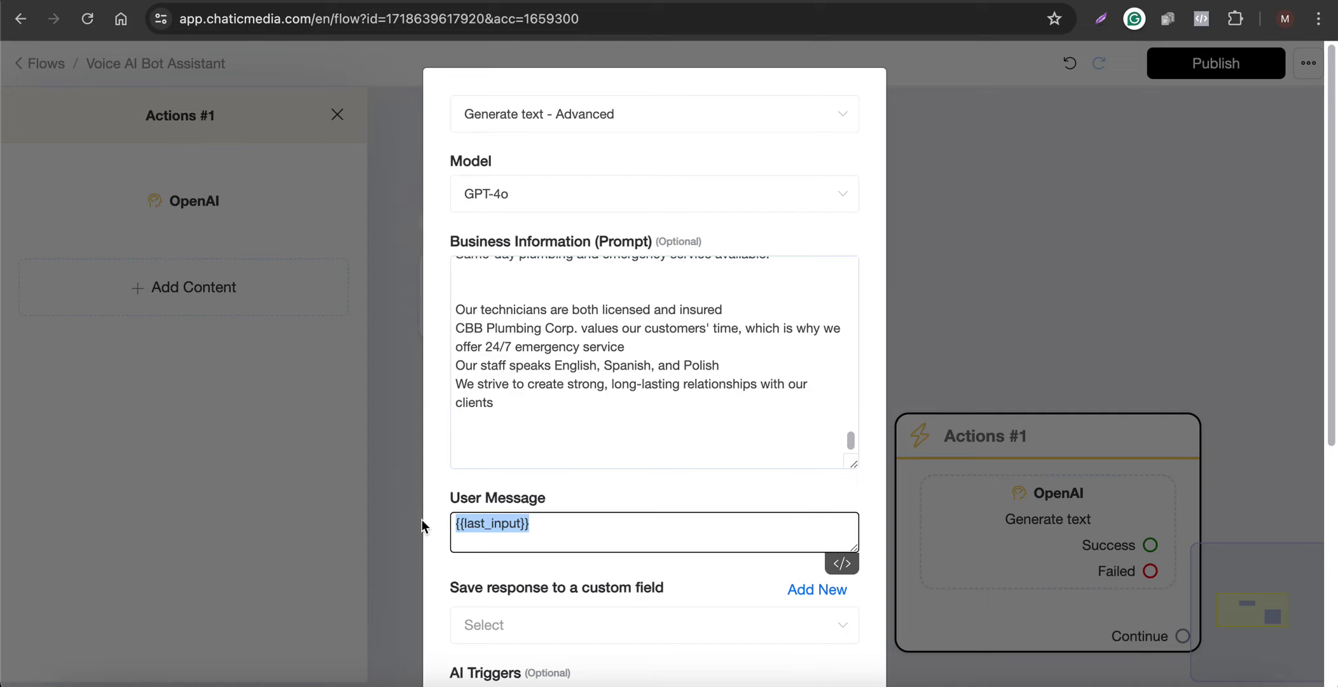
scroll(635, 558, "down", 3)
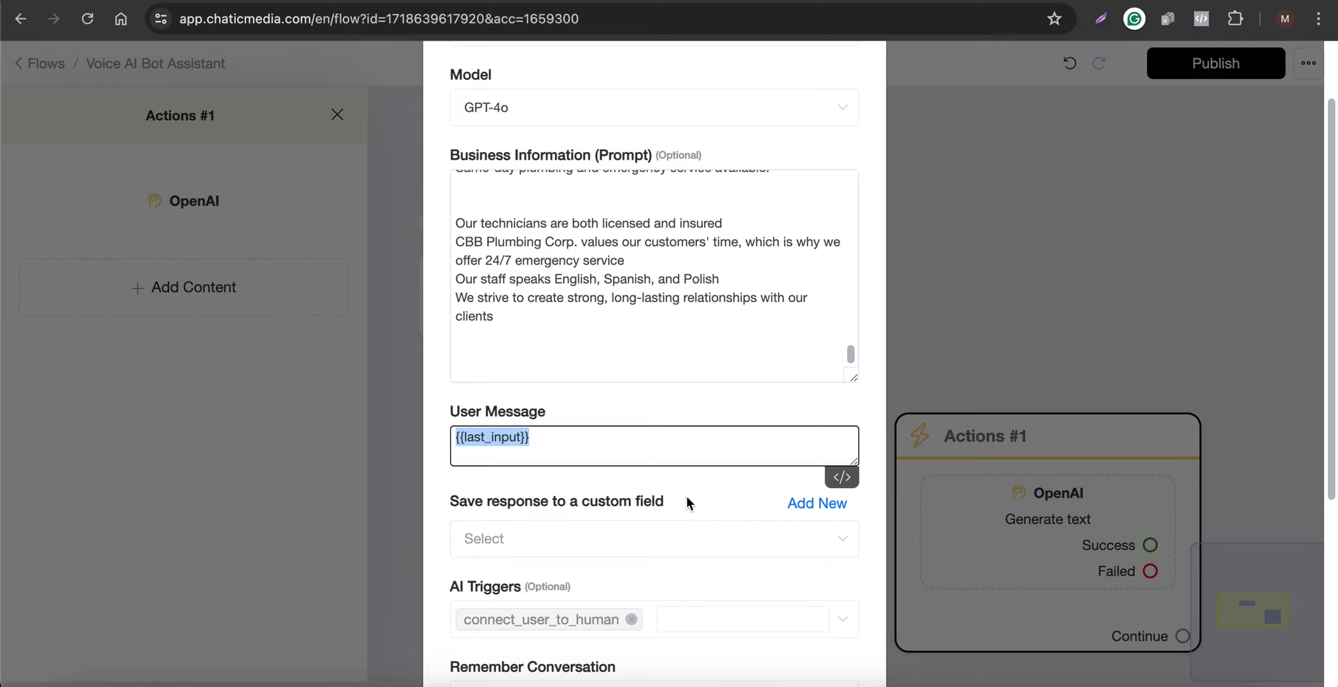
left_click(799, 505)
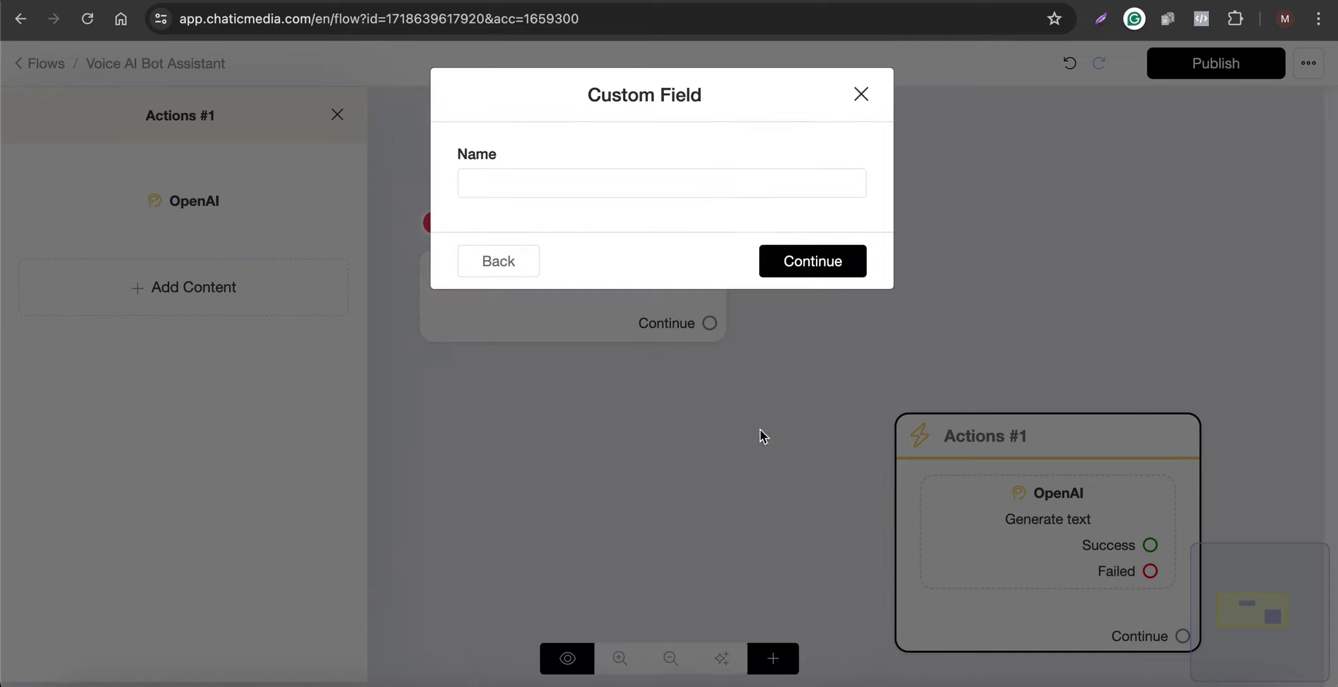
left_click(506, 182)
type("ai output 2")
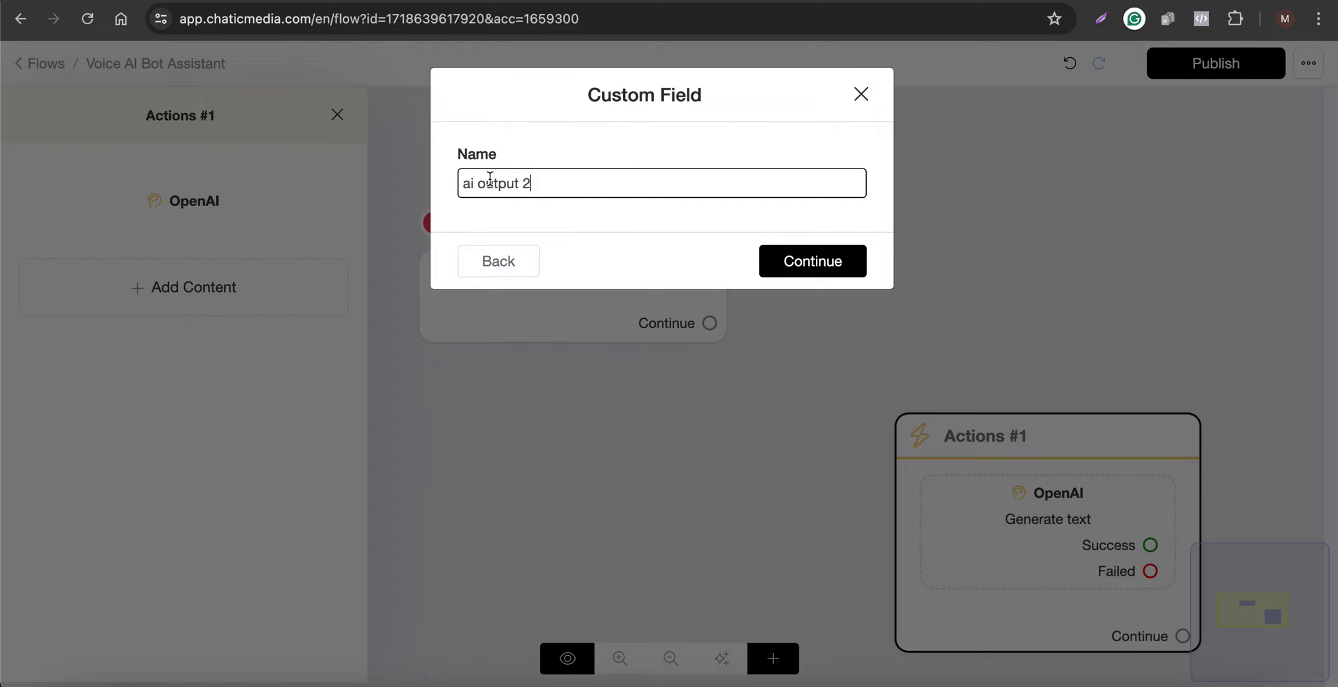
left_click(787, 263)
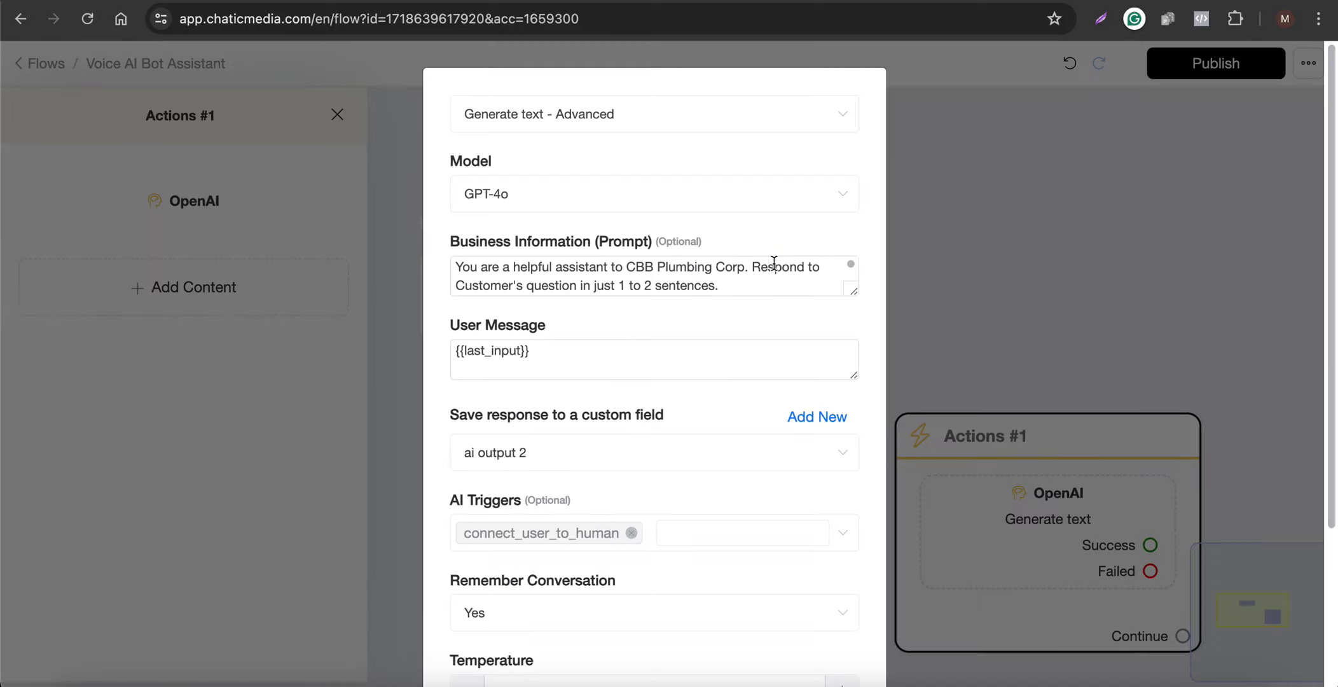
- Lower the OpenAI action's temperature to 0.3 and save the action's settings
scroll(619, 481, "down", 3)
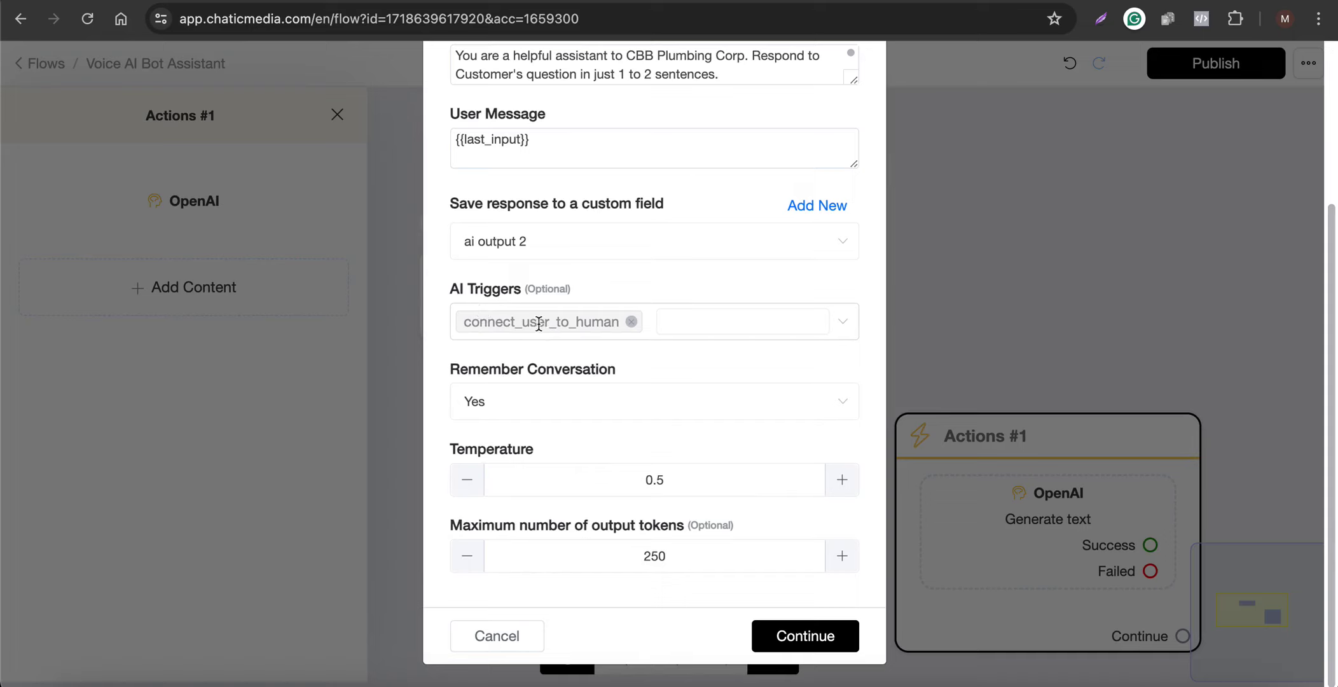
left_click(468, 479)
left_click(468, 479)
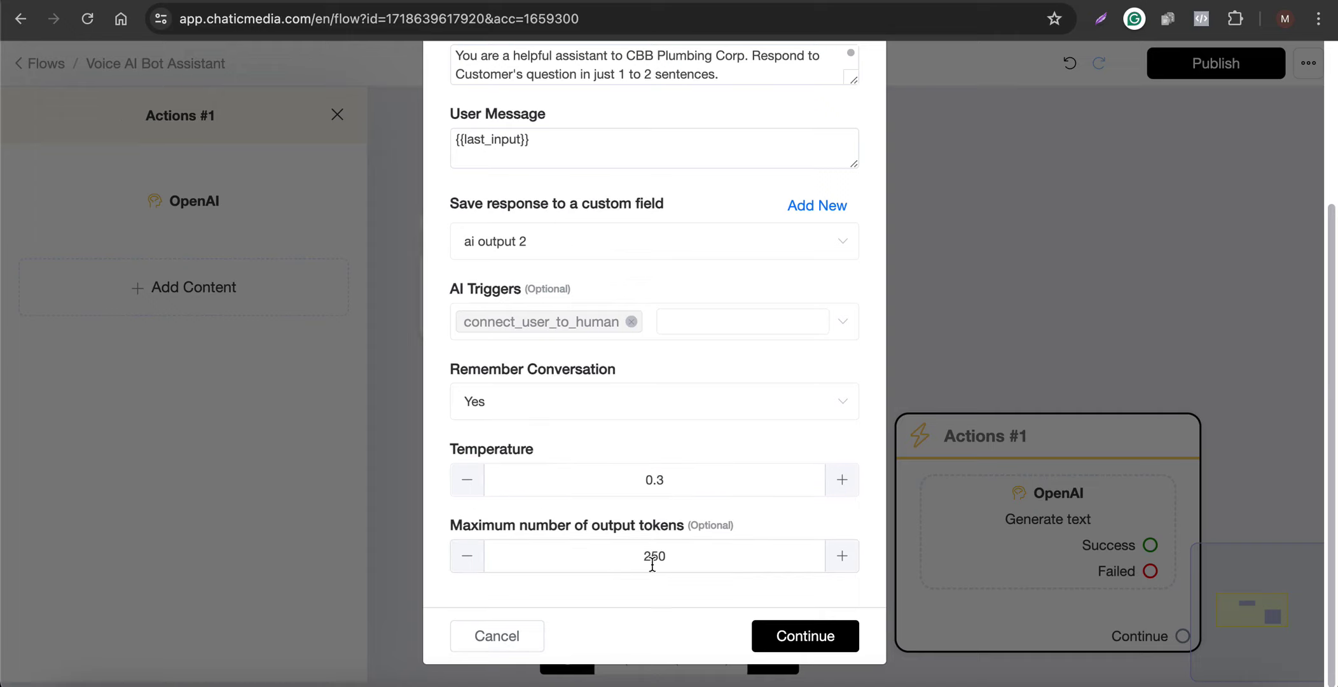
left_click(787, 637)
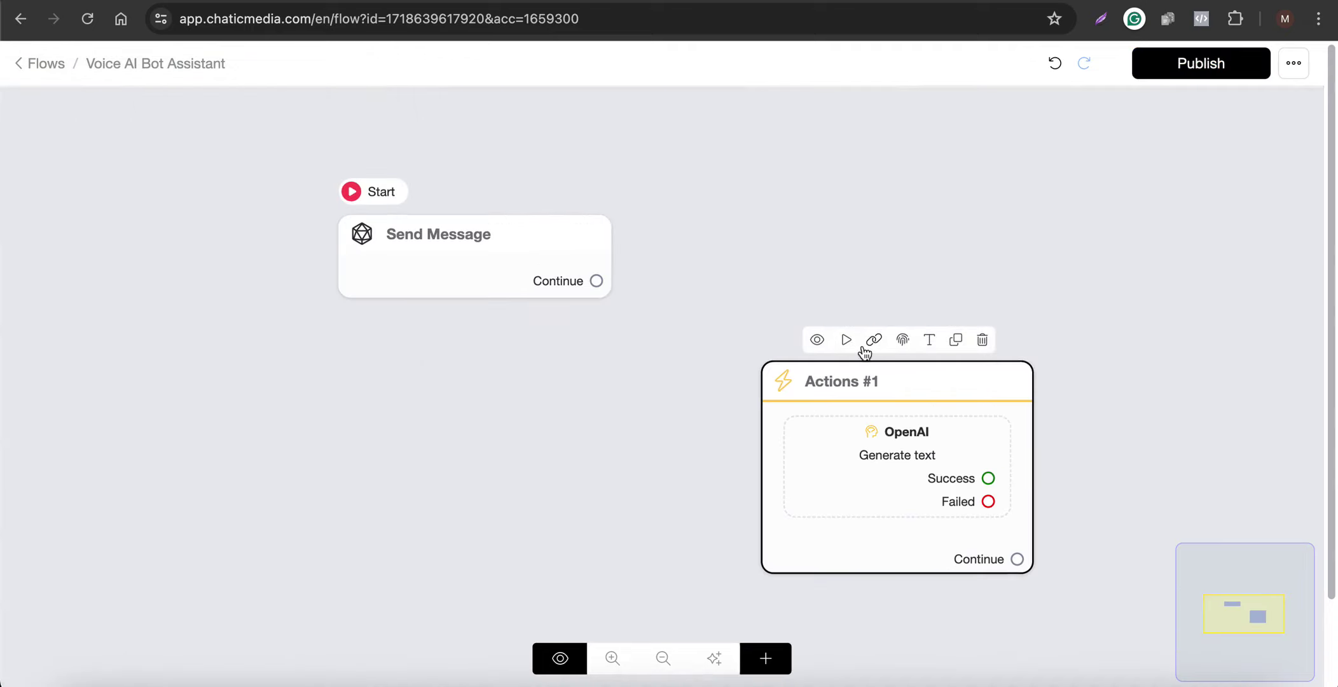
- Make Actions #1 the flow's starting step, delete the original Send Message node, and reposition Actions #1 on the canvas
left_click(847, 341)
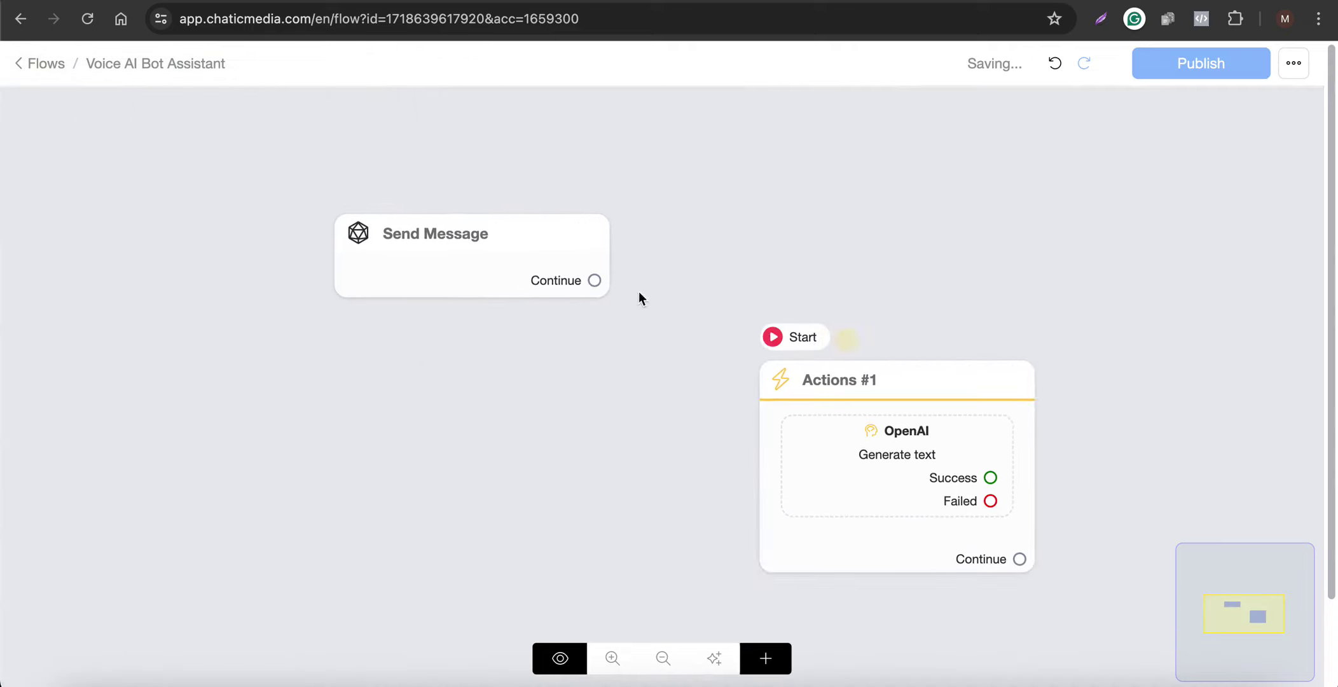
left_click(560, 188)
left_click_drag(930, 479, 329, 289)
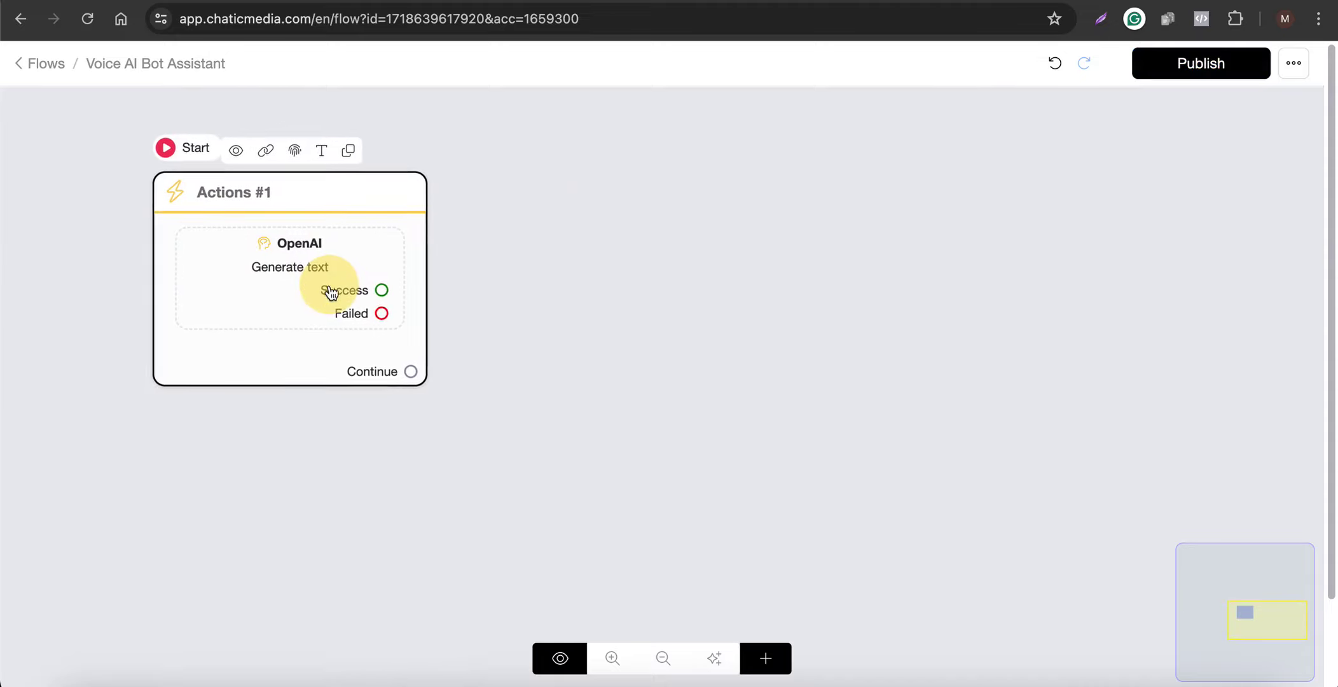
scroll(482, 346, "down", 3)
scroll(436, 333, "up", 2)
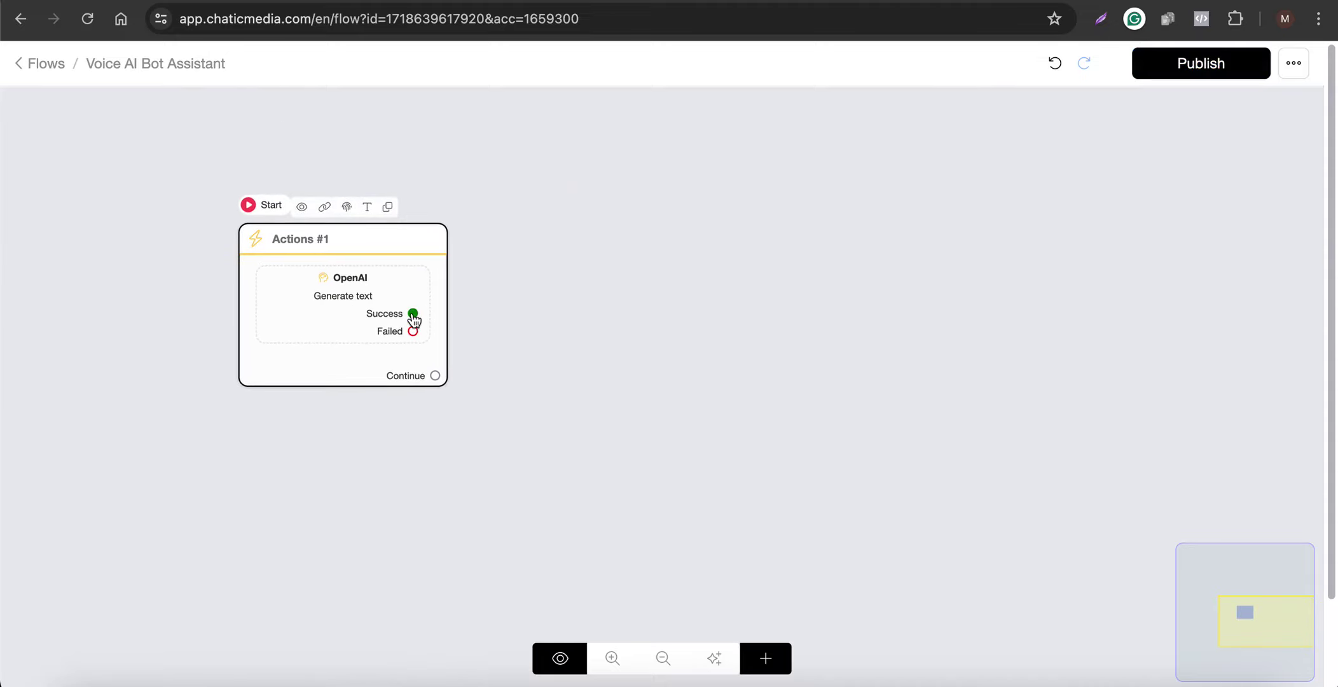
left_click_drag(414, 312, 617, 229)
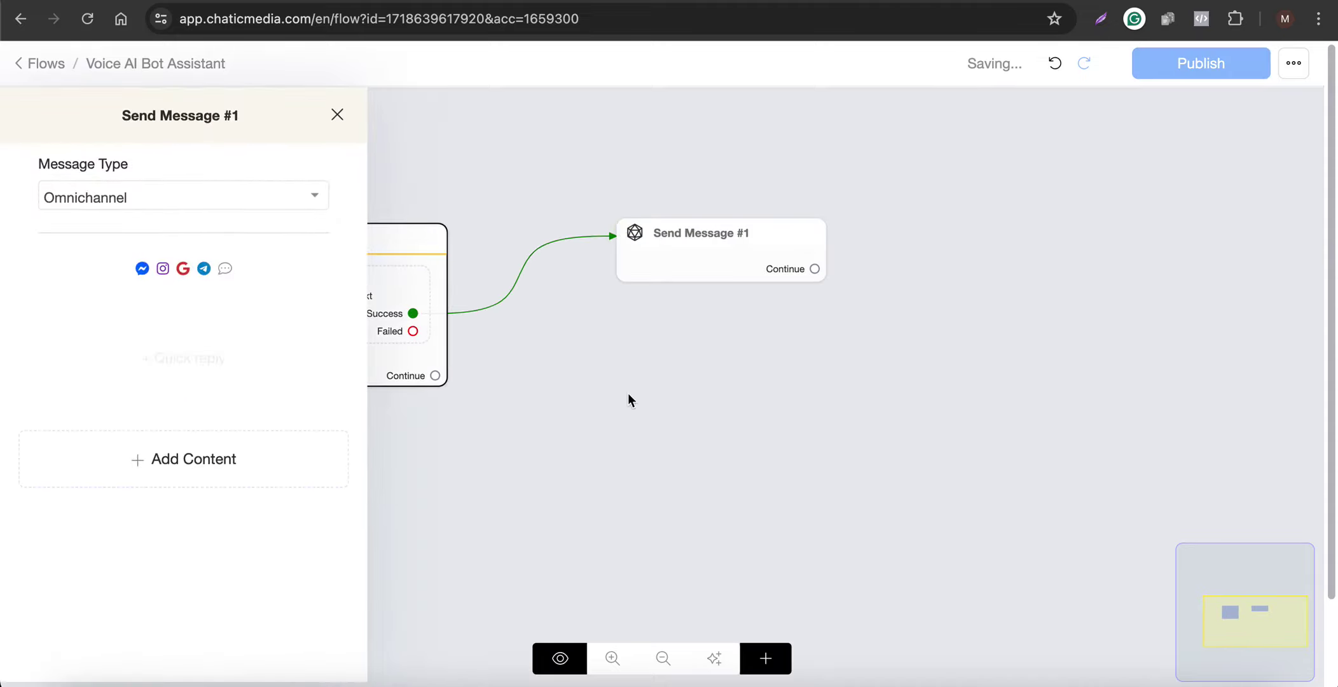
left_click(628, 395)
left_click(331, 329)
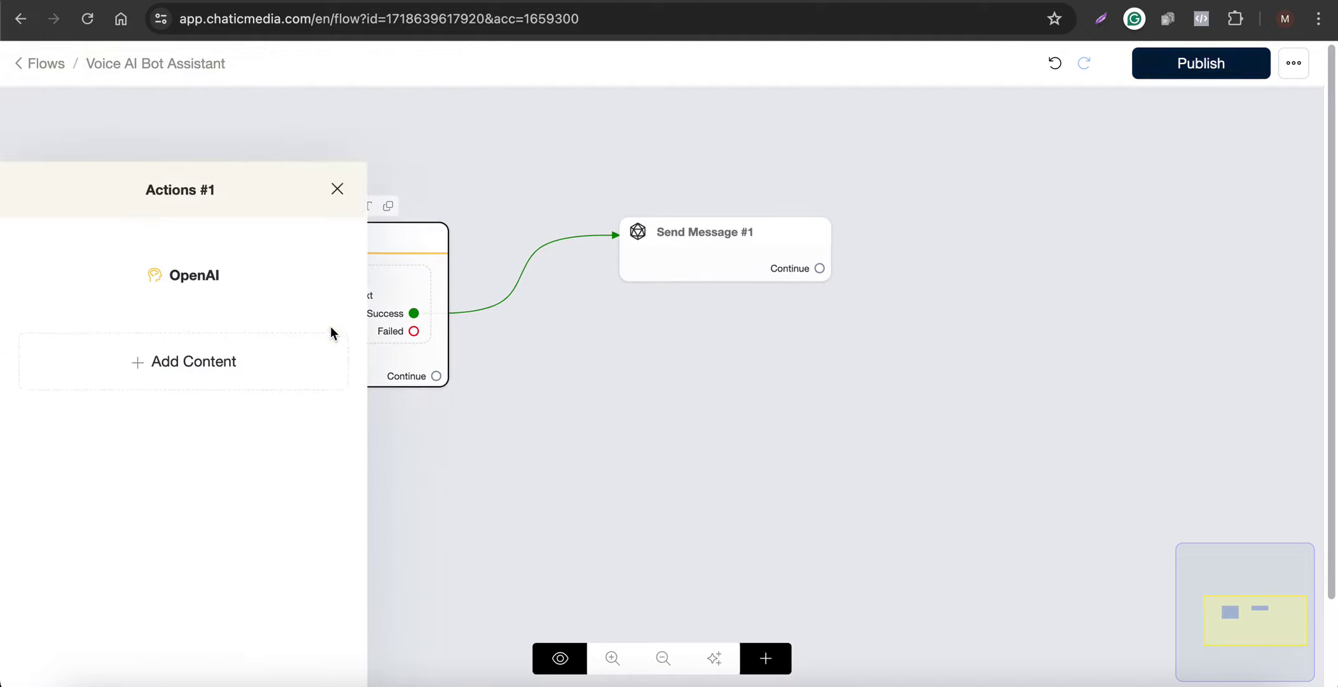
left_click(191, 201)
scroll(574, 489, "down", 2)
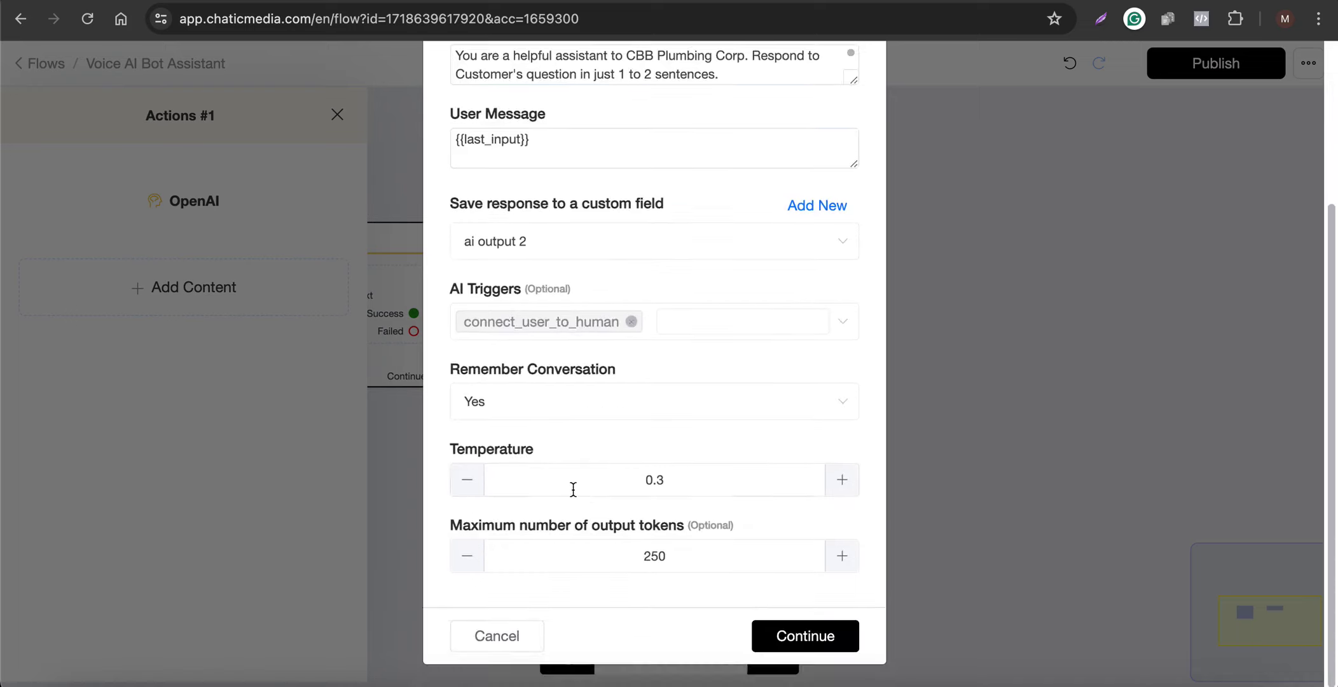
scroll(573, 489, "up", 3)
scroll(513, 445, "down", 3)
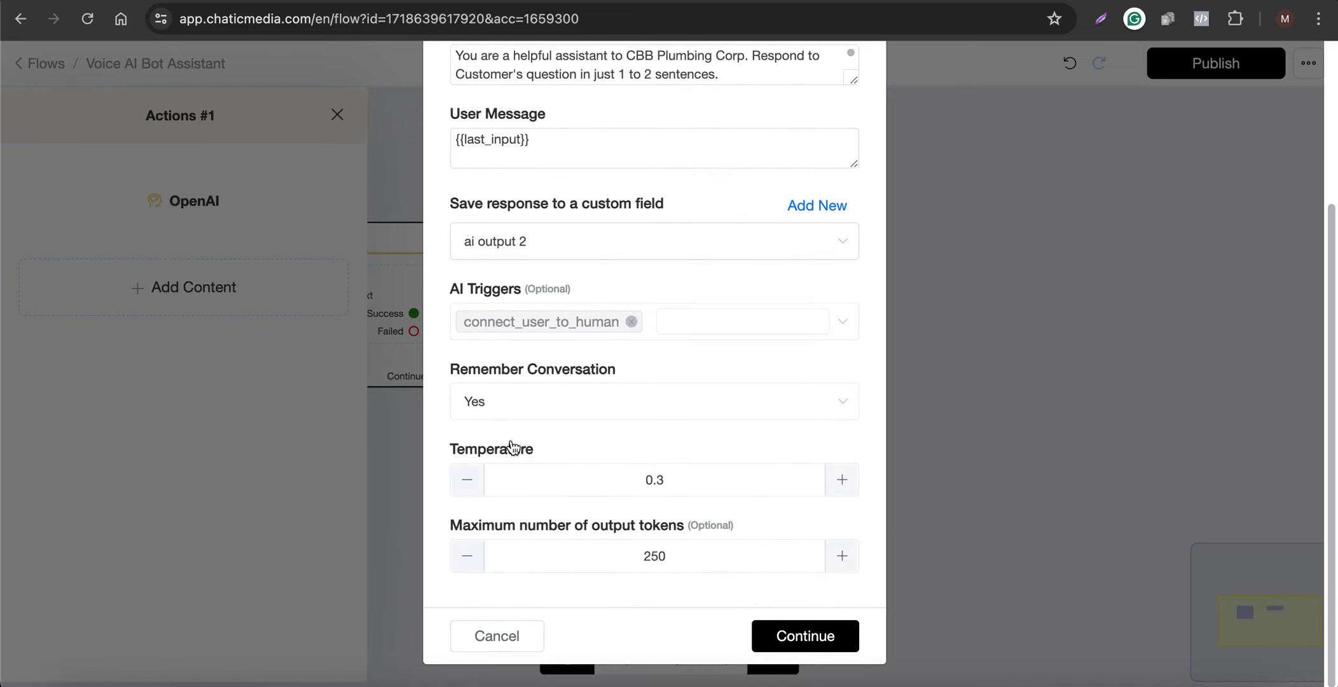
left_click(489, 633)
left_click(670, 372)
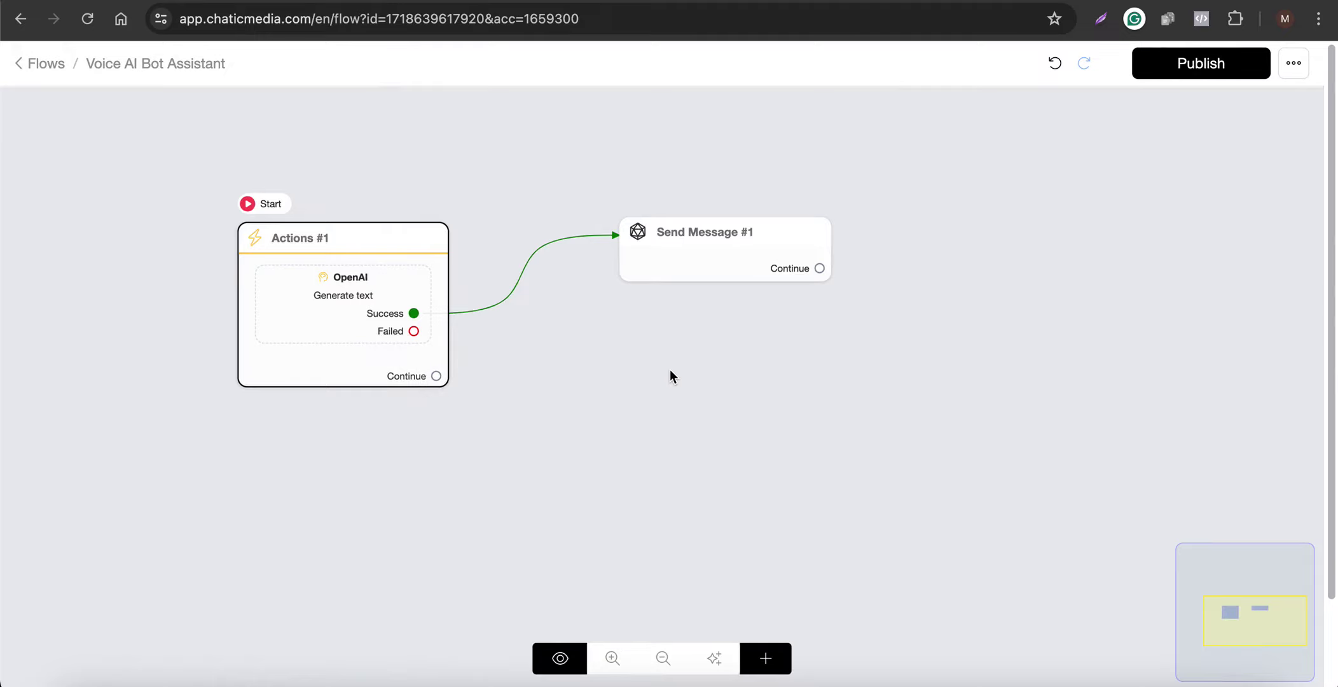
mouse_move(731, 236)
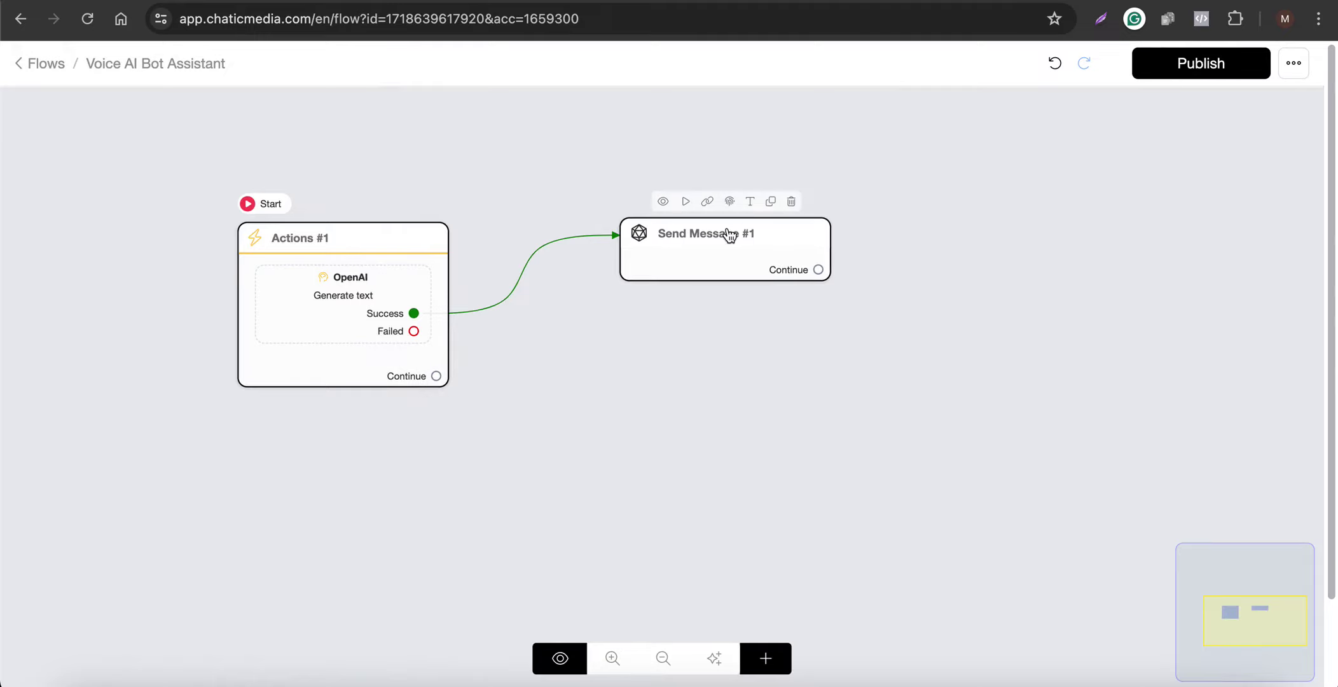
left_click(791, 202)
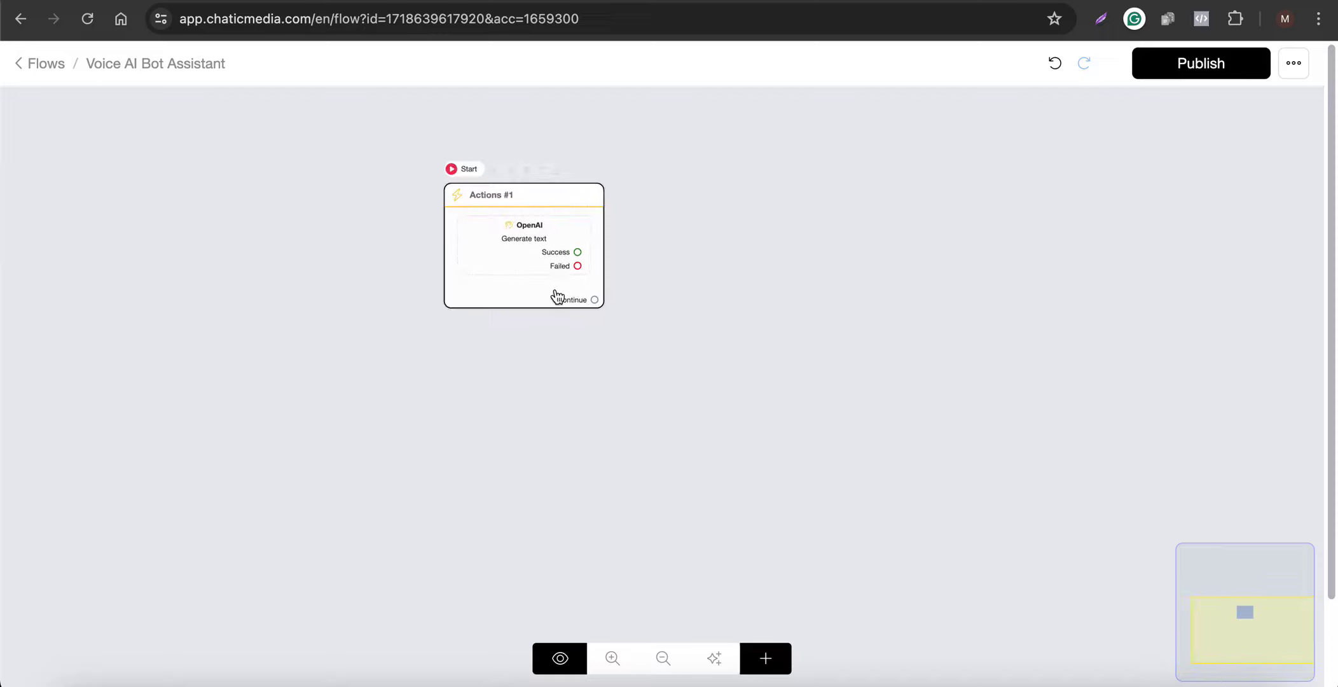
- Add a second OpenAI action to Actions #1 and set its operation to Convert text to speech
left_click(553, 296)
left_click(553, 296)
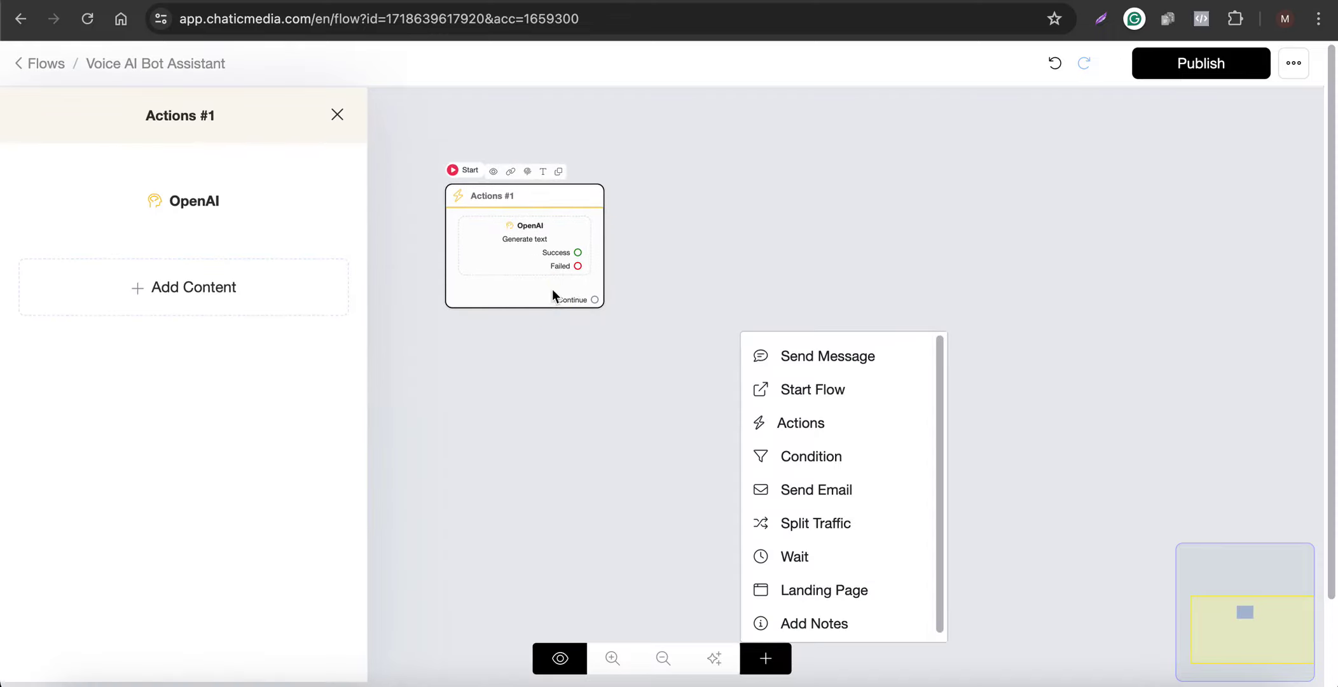
left_click(223, 287)
left_click(130, 351)
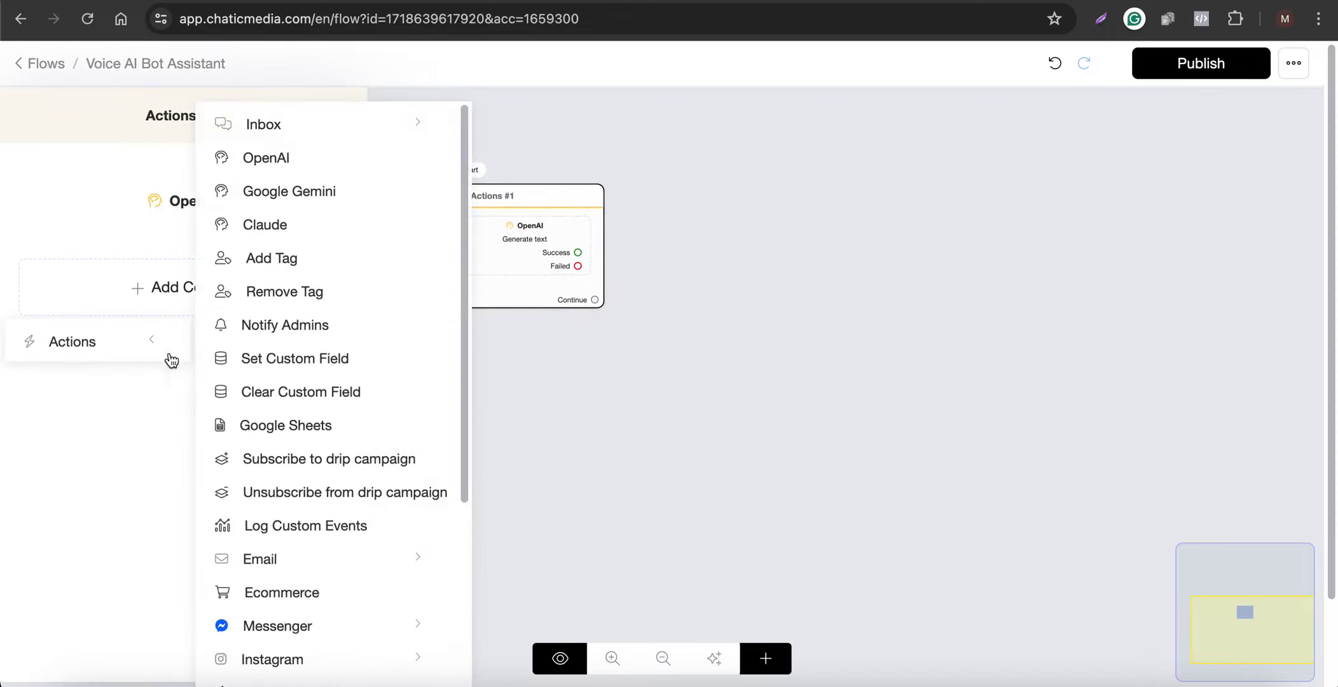
left_click(257, 155)
left_click(209, 261)
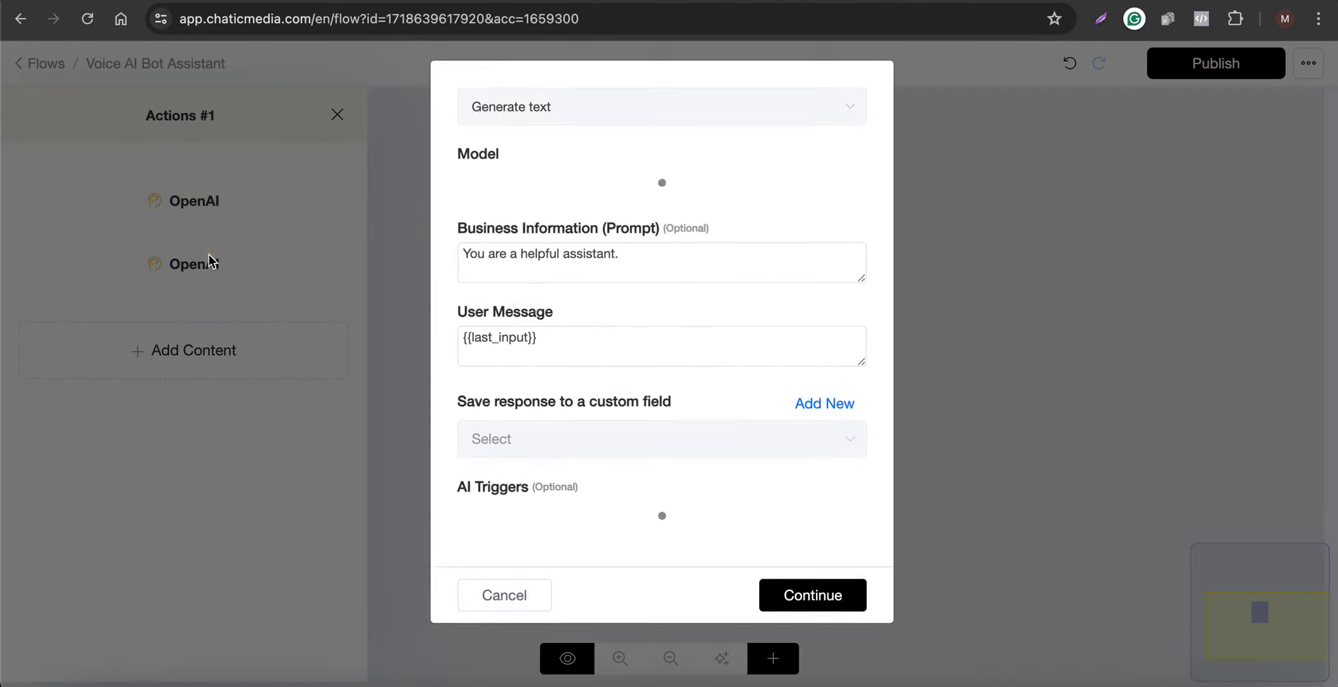
left_click(553, 118)
scroll(550, 327, "down", 2)
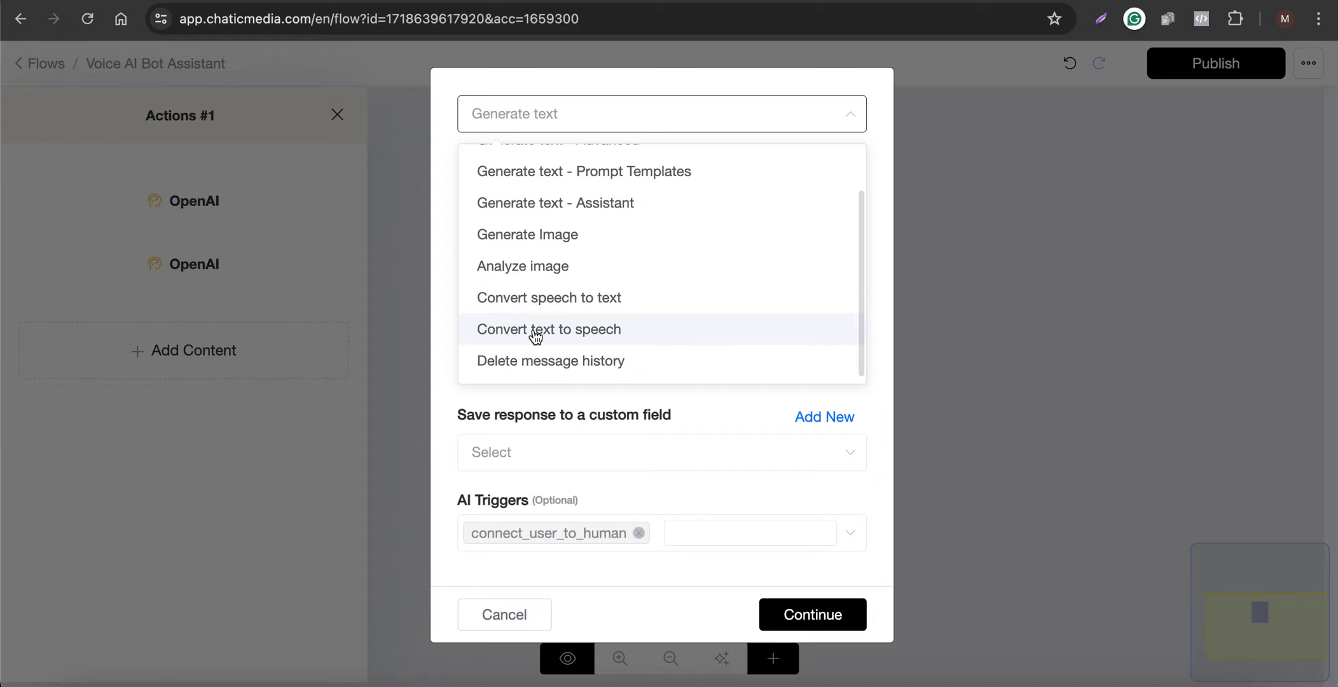
left_click(567, 333)
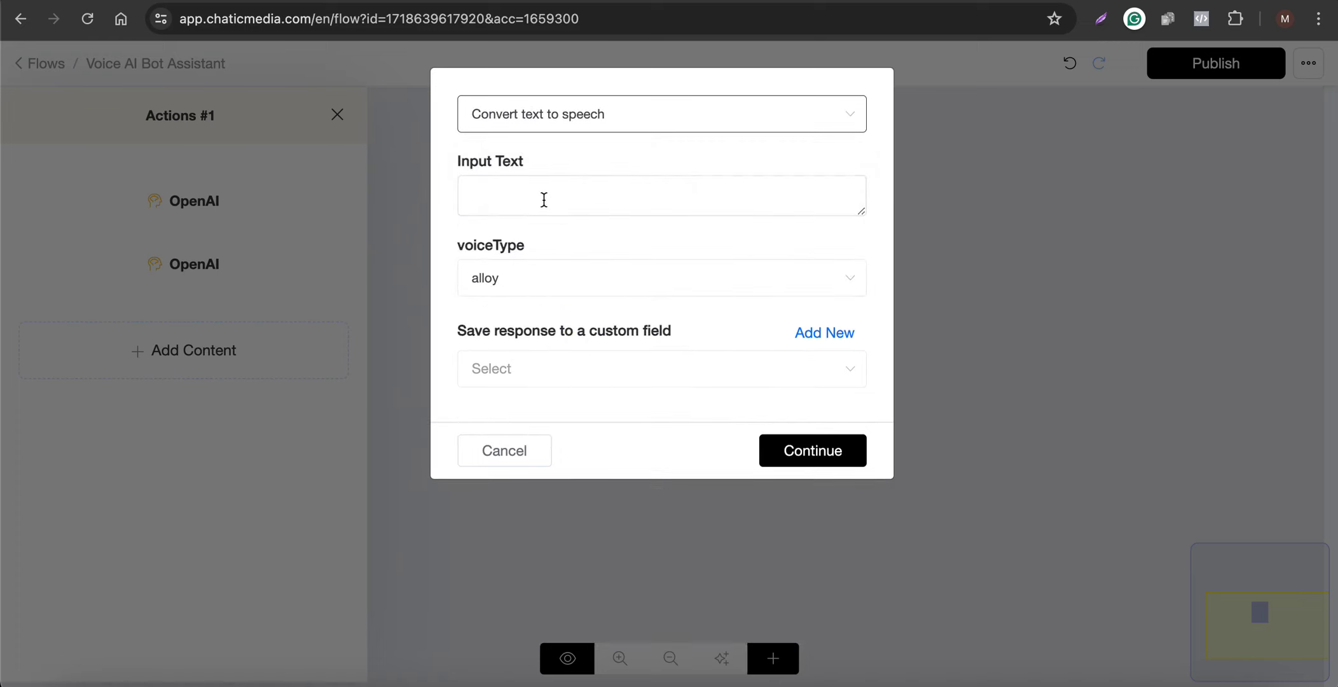
- Set the text-to-speech action's input text to {{ai output 2}} and its voice type to fable
left_click(543, 199)
type("{ai")
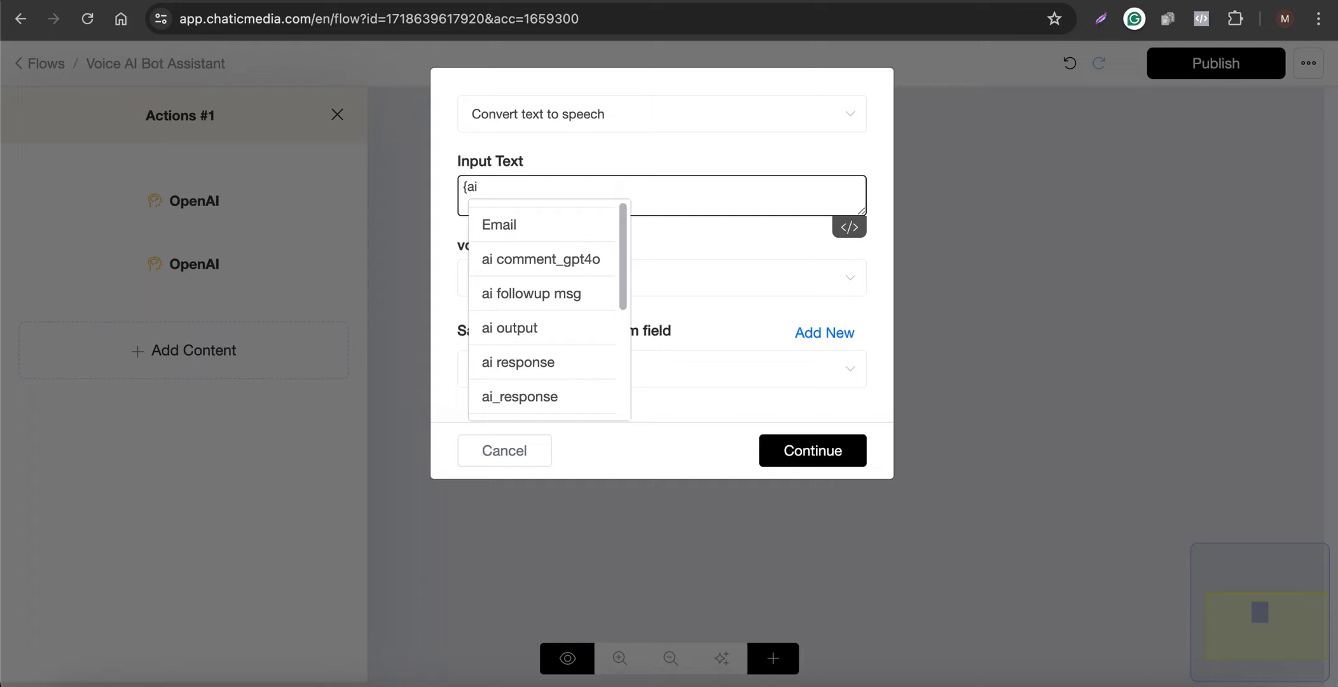
scroll(533, 299, "down", 5)
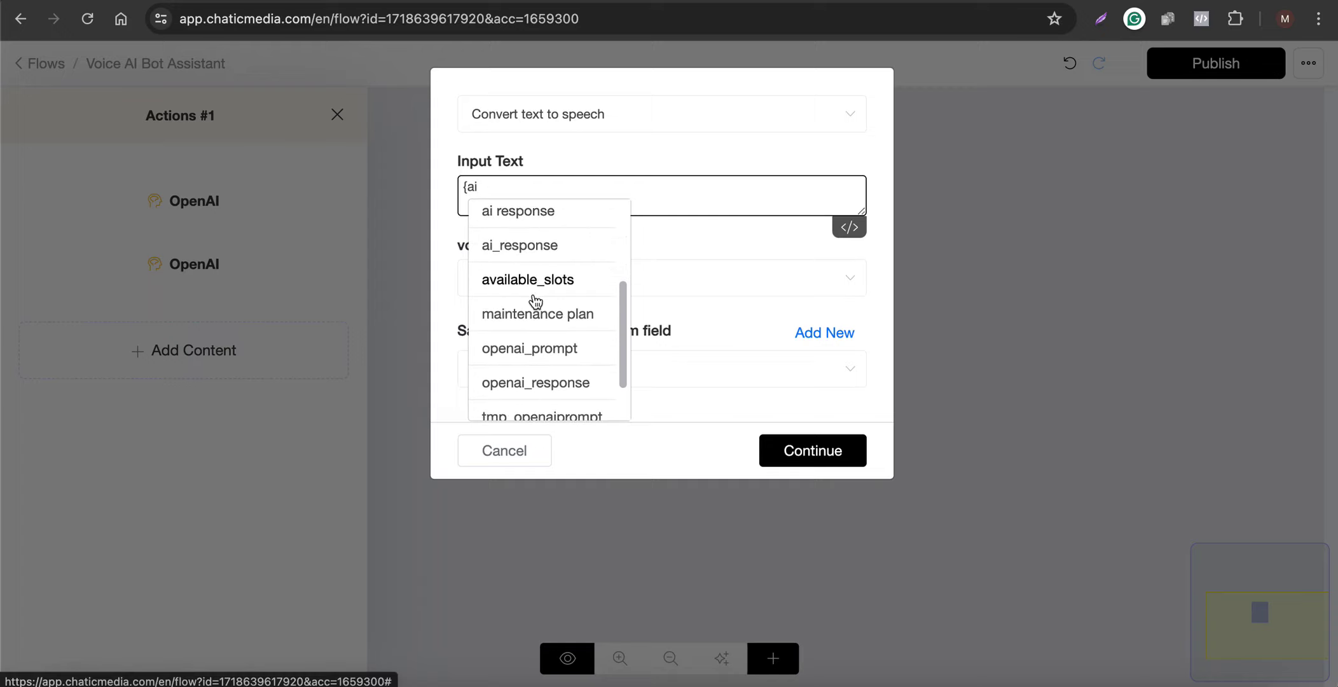
left_click(535, 397)
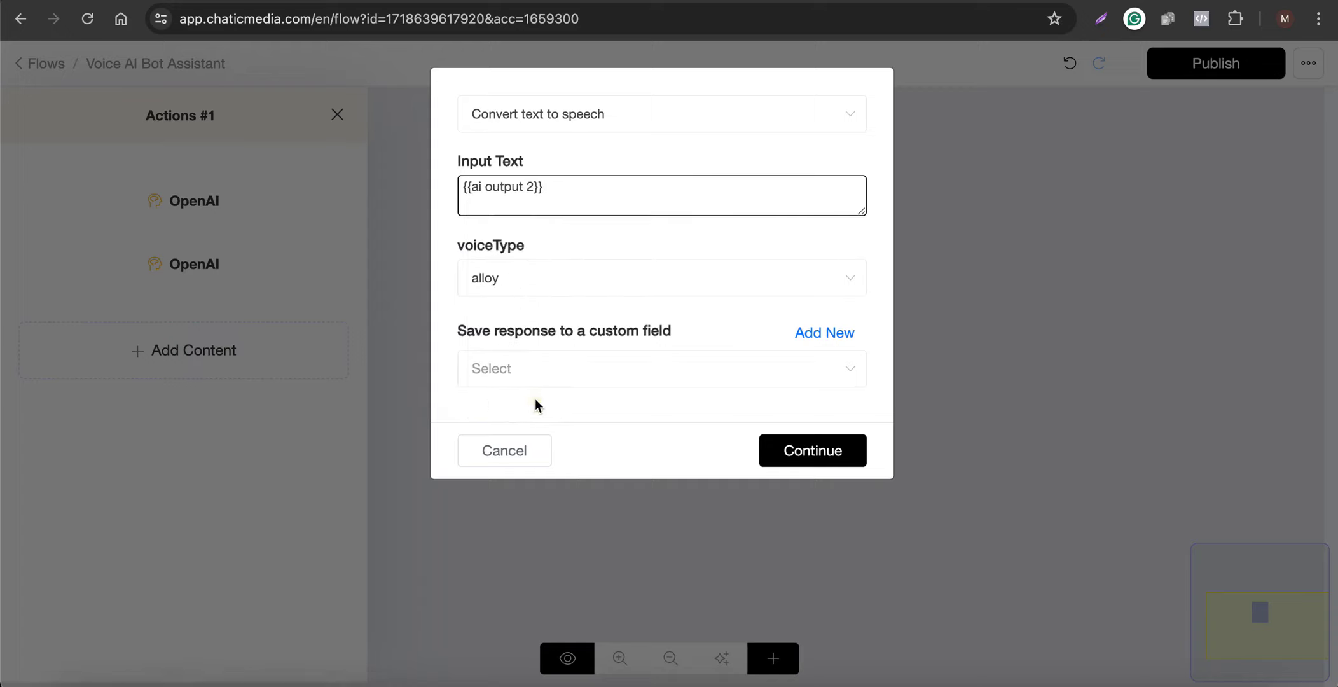
left_click(525, 271)
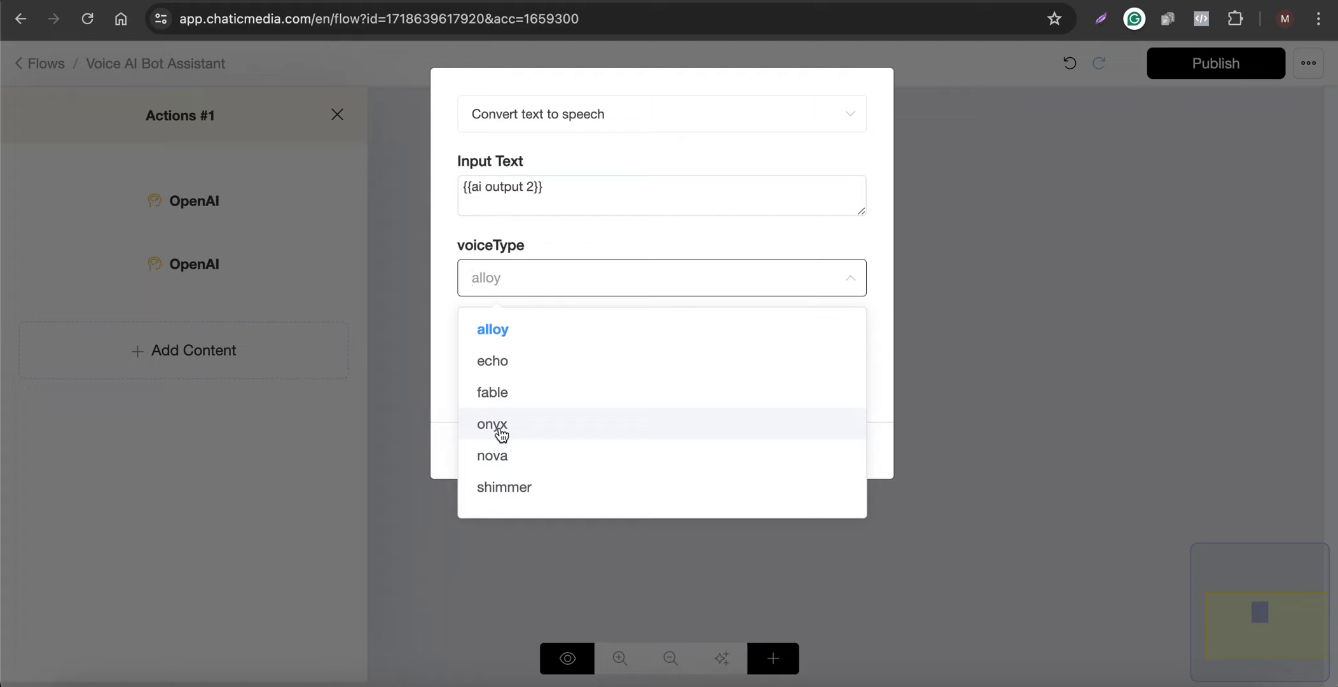
left_click(501, 392)
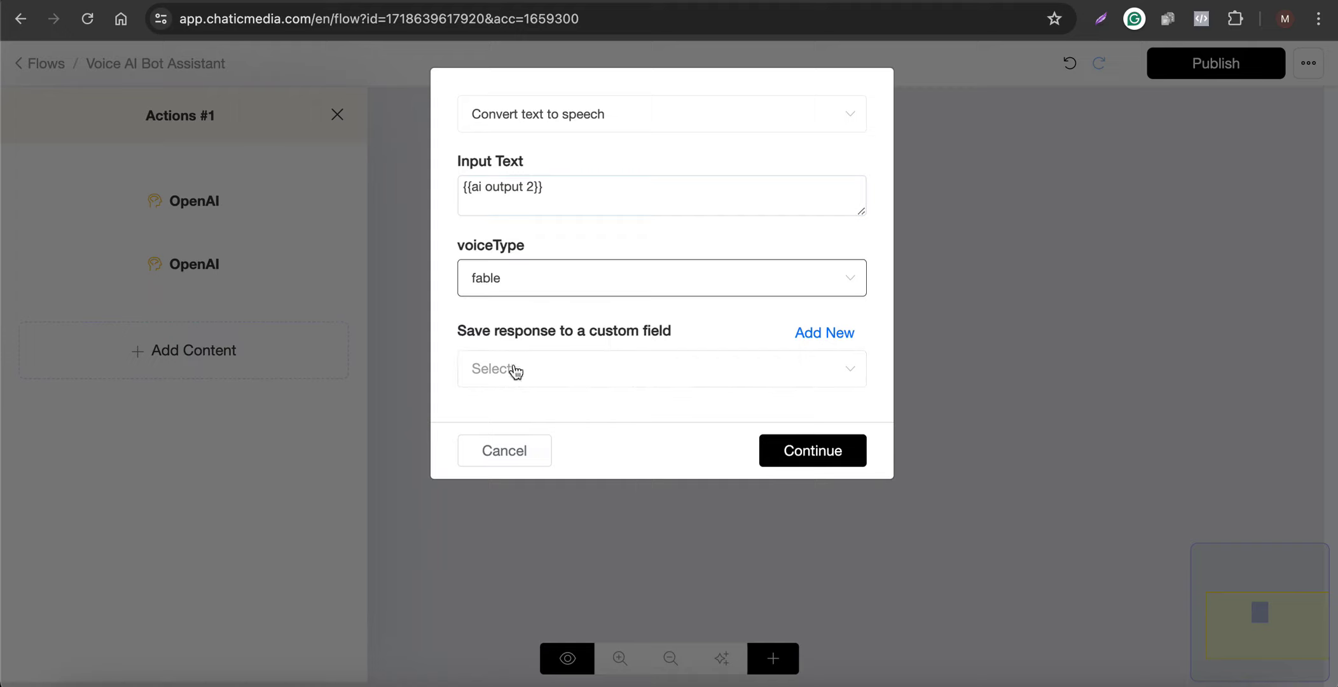
- Create a custom field named "ai audio output" for the text-to-speech response and save the action's settings
left_click(839, 336)
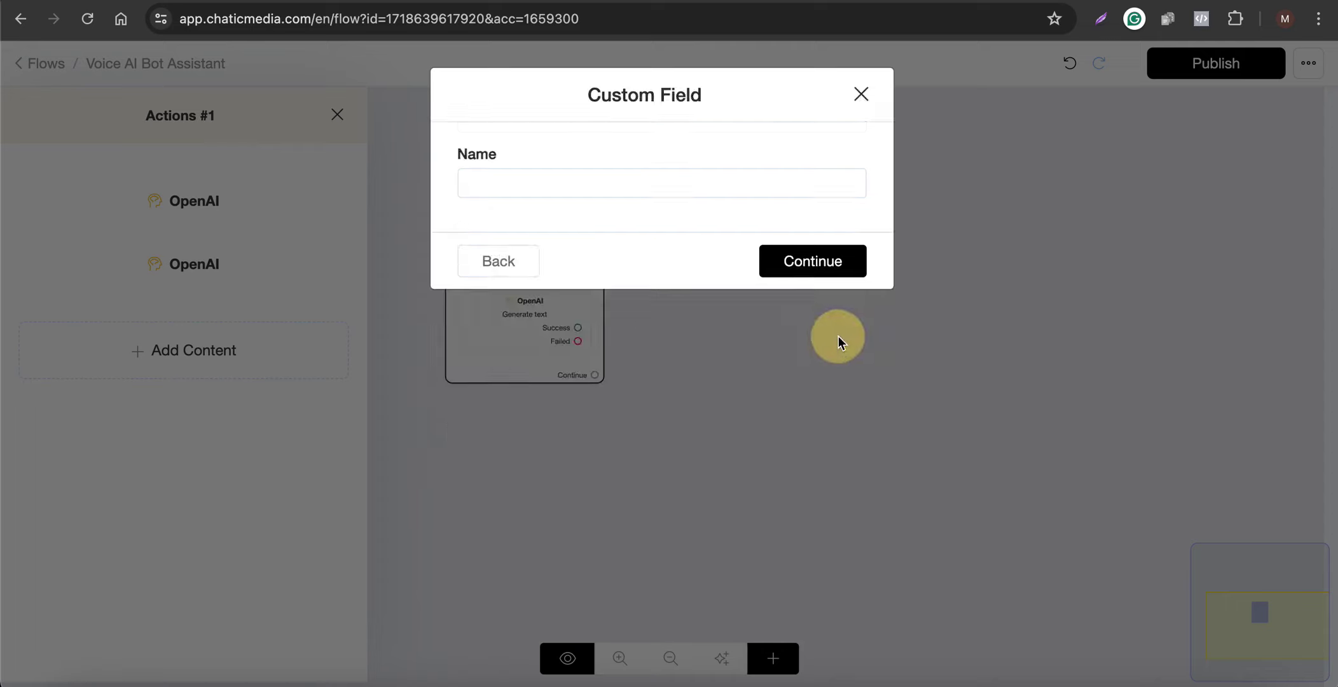
left_click(573, 193)
type("ai auido output")
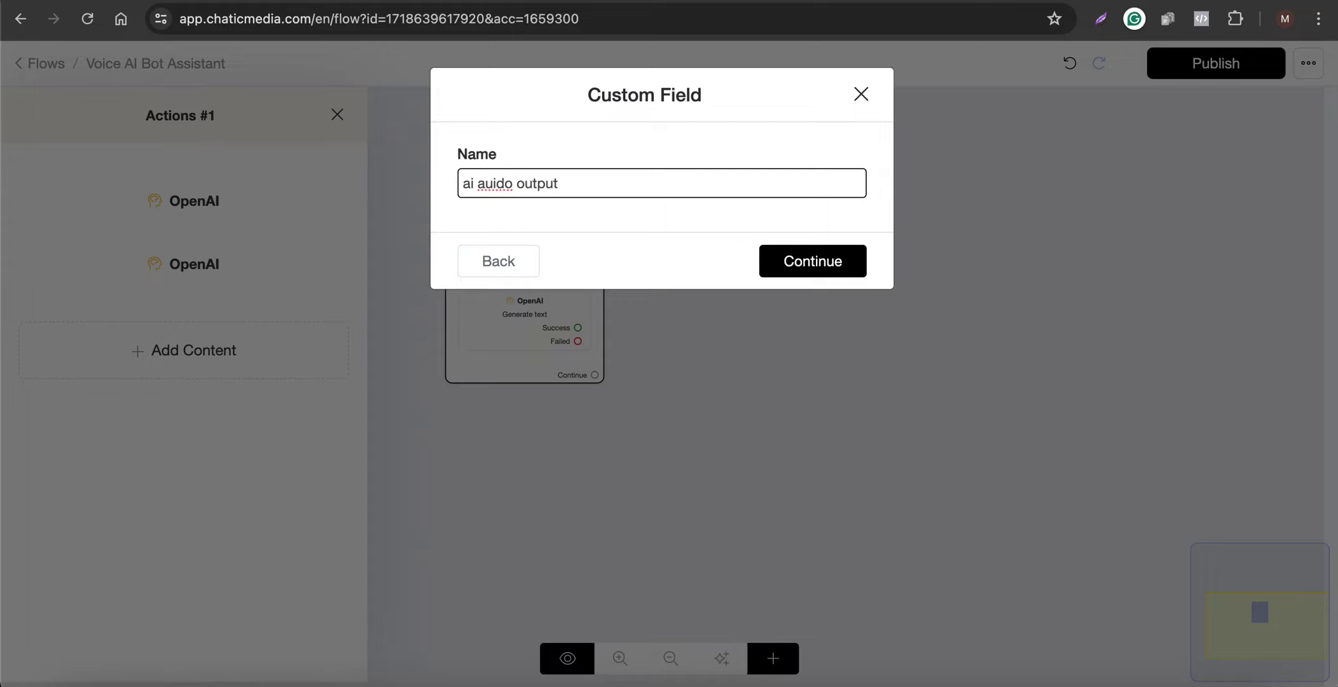
right_click(488, 180)
left_click(503, 189)
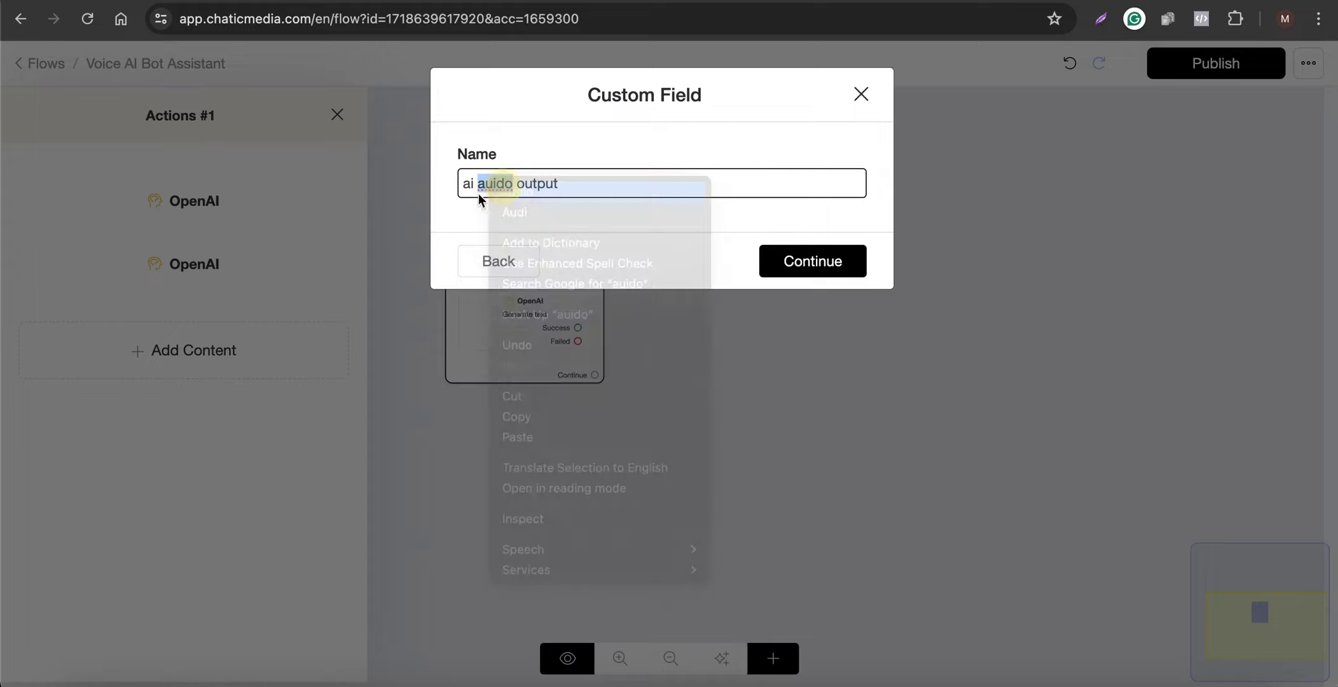
left_click(813, 271)
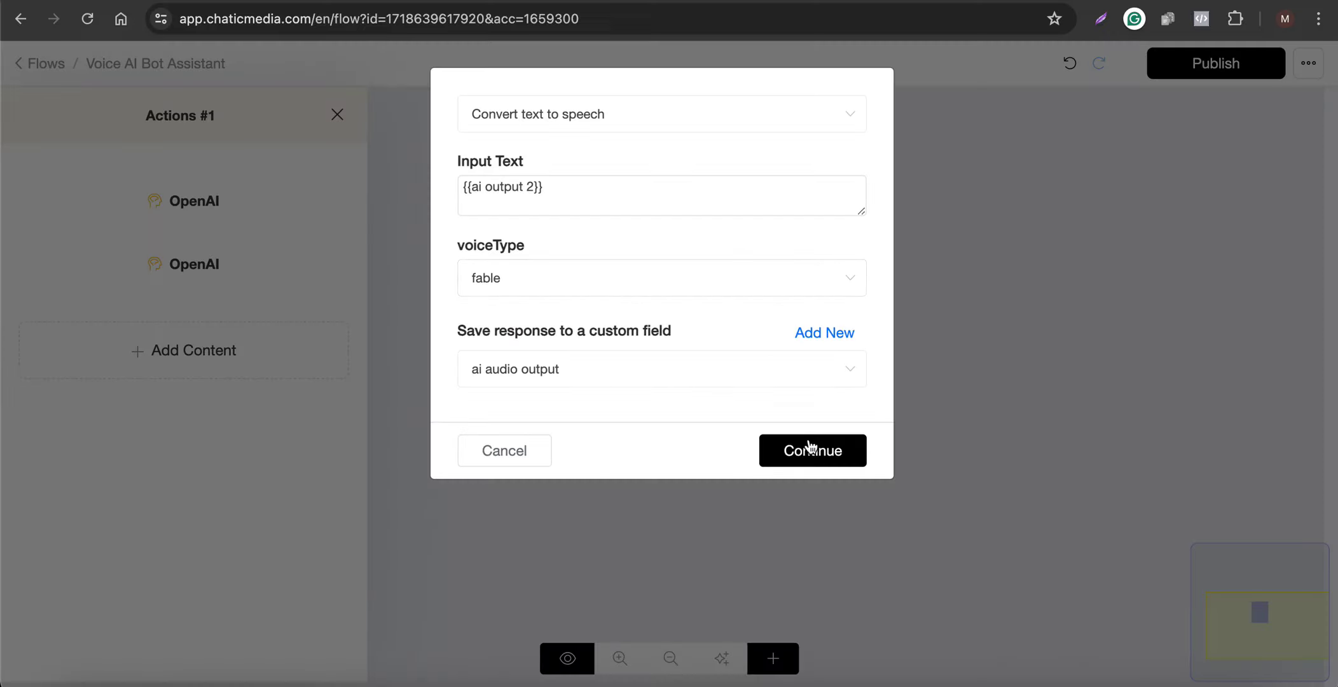
left_click(809, 447)
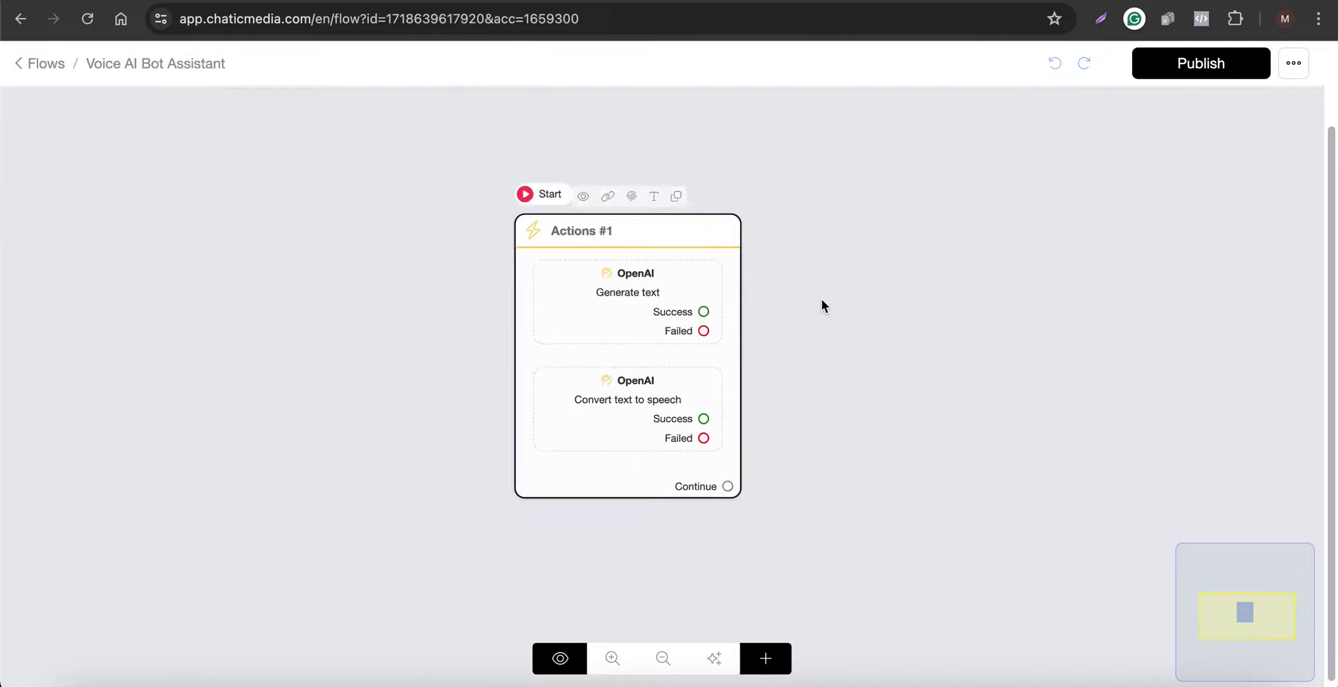
- Review the prompt, user message and output settings of the text generation action, plus the text-to-speech action's input and output fields
left_click(421, 274)
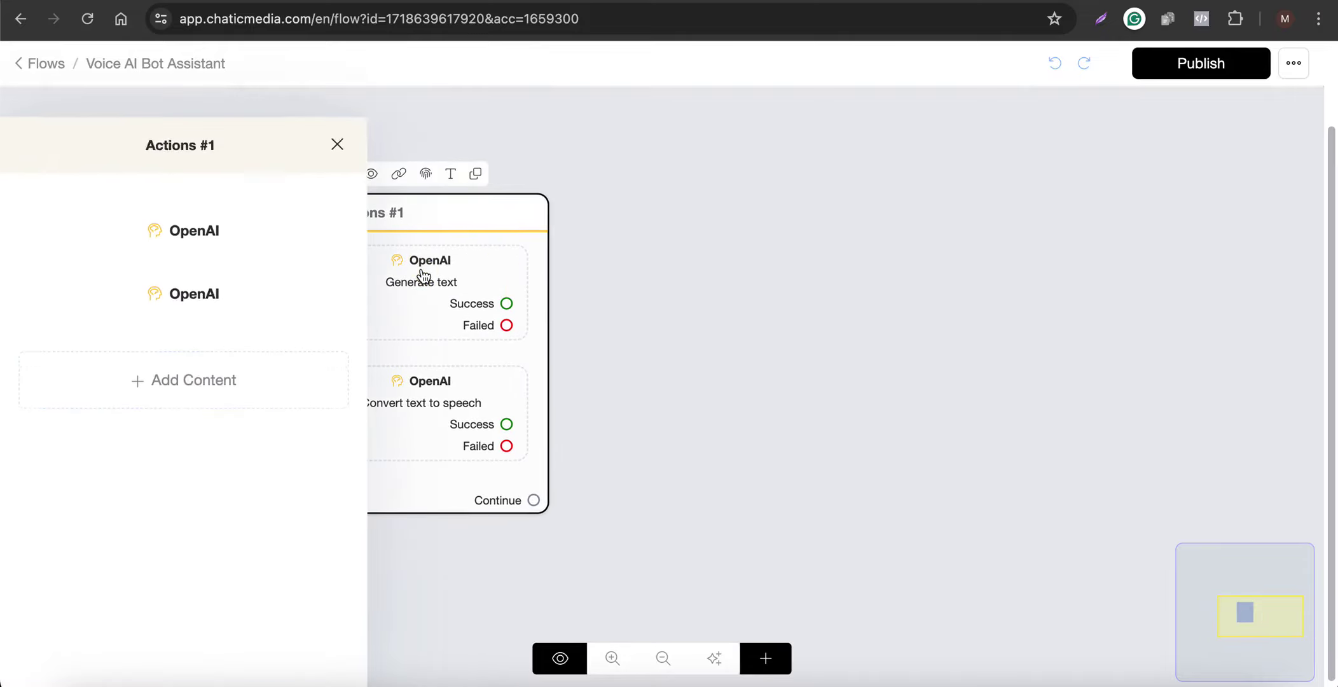
left_click(246, 211)
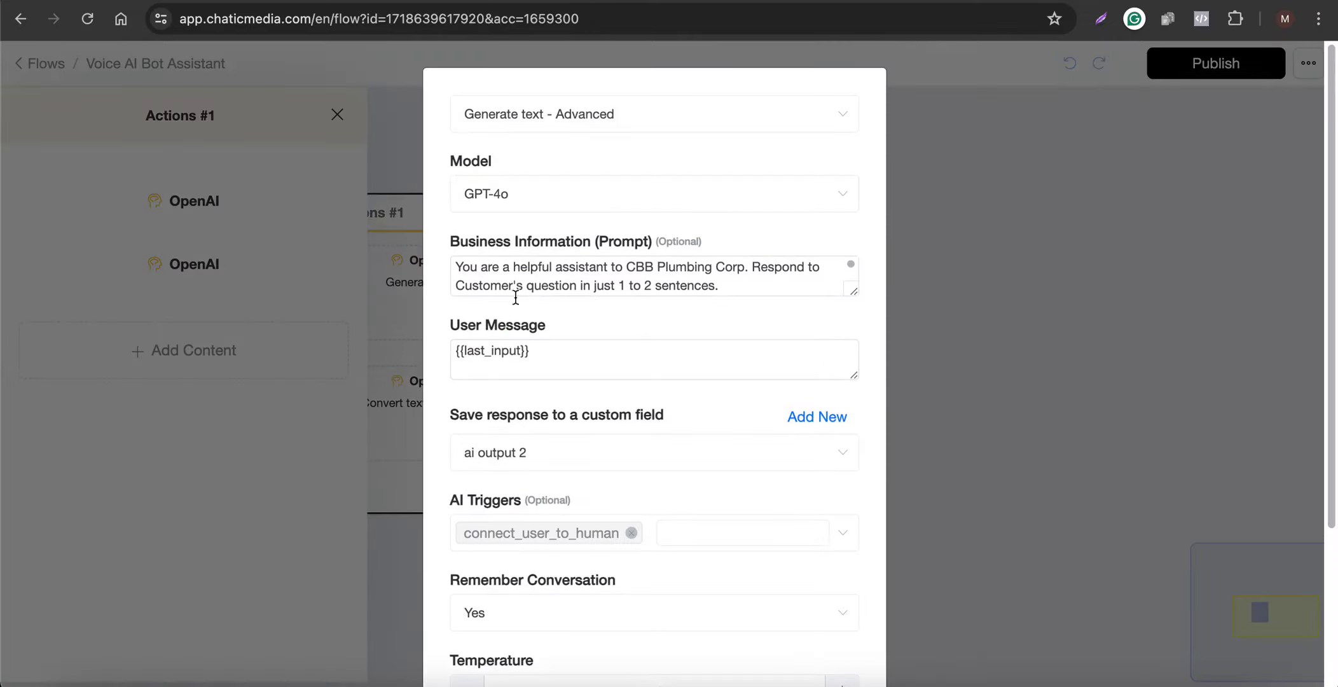
scroll(535, 327, "down", 2)
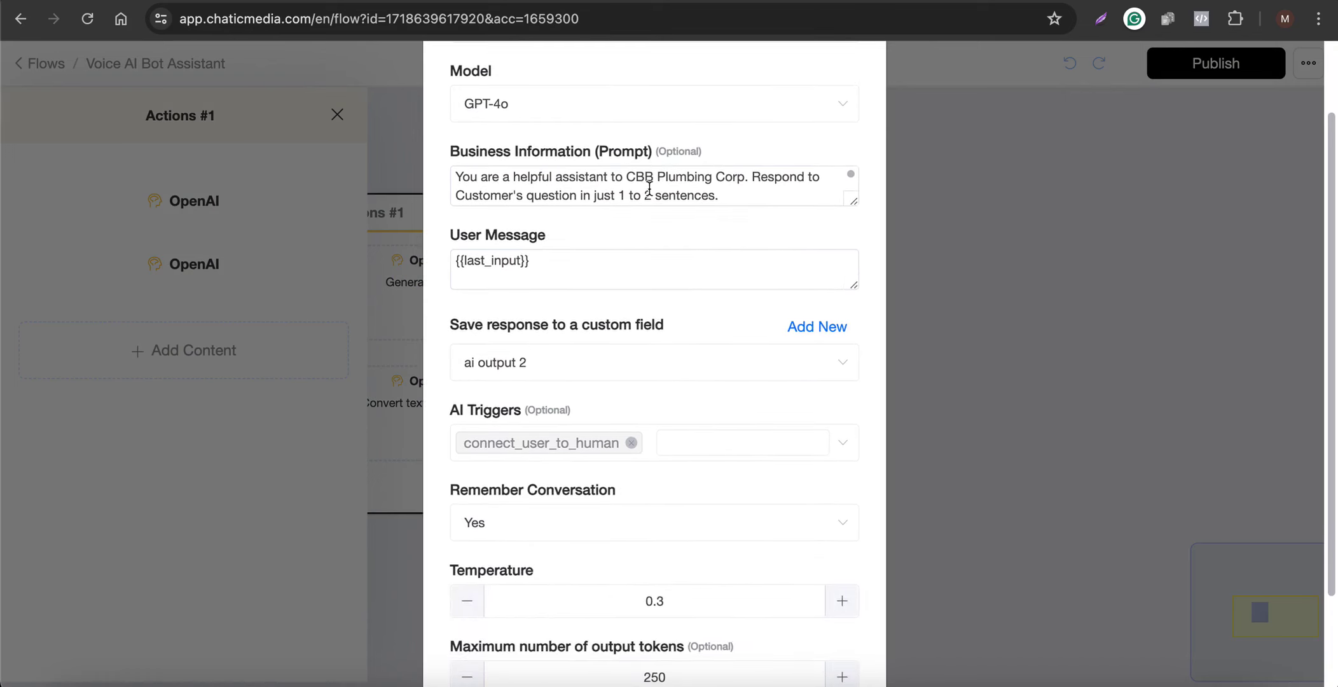
left_click_drag(853, 202, 803, 403)
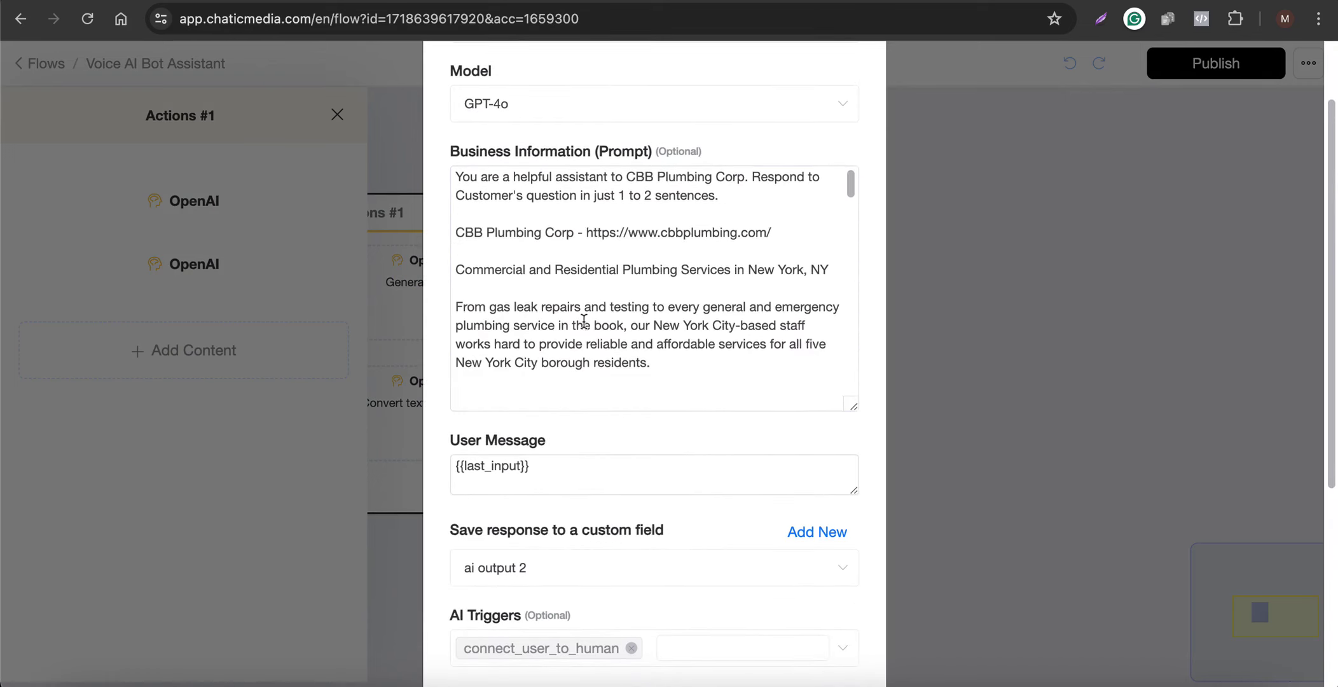
scroll(636, 356, "down", 2)
left_click_drag(552, 466, 427, 467)
scroll(481, 573, "down", 5)
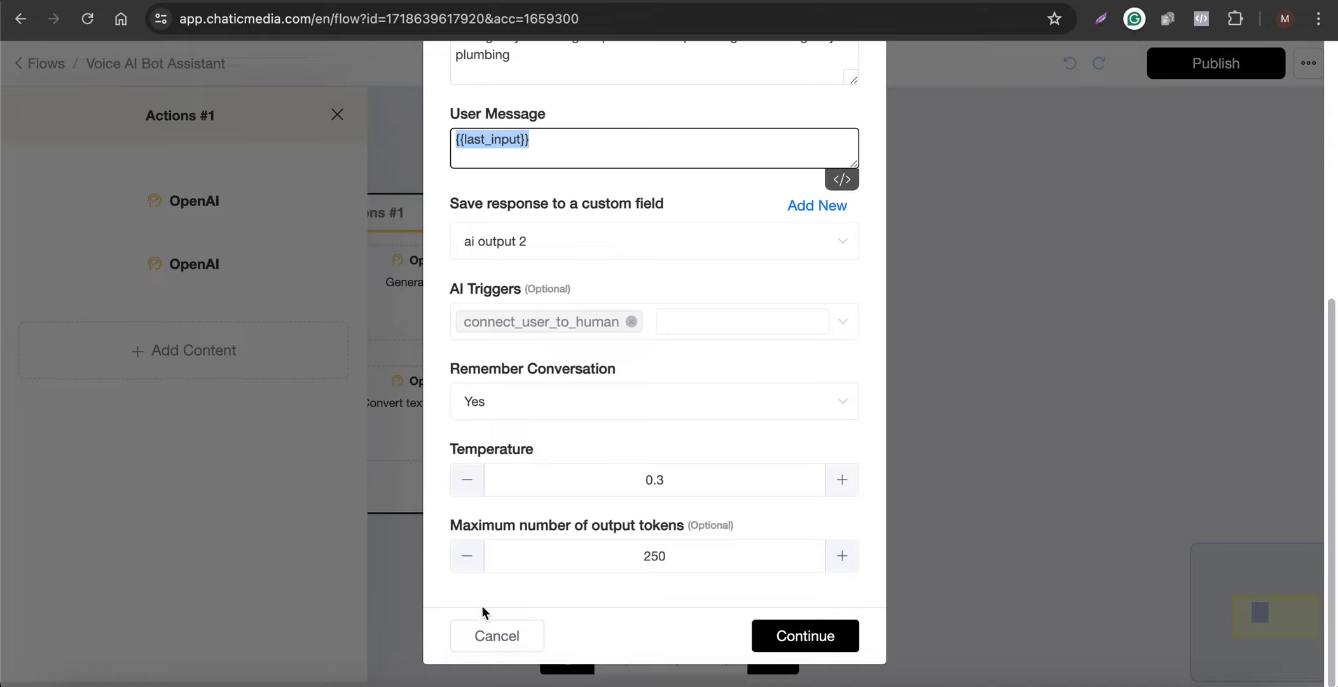
left_click(496, 634)
left_click(202, 269)
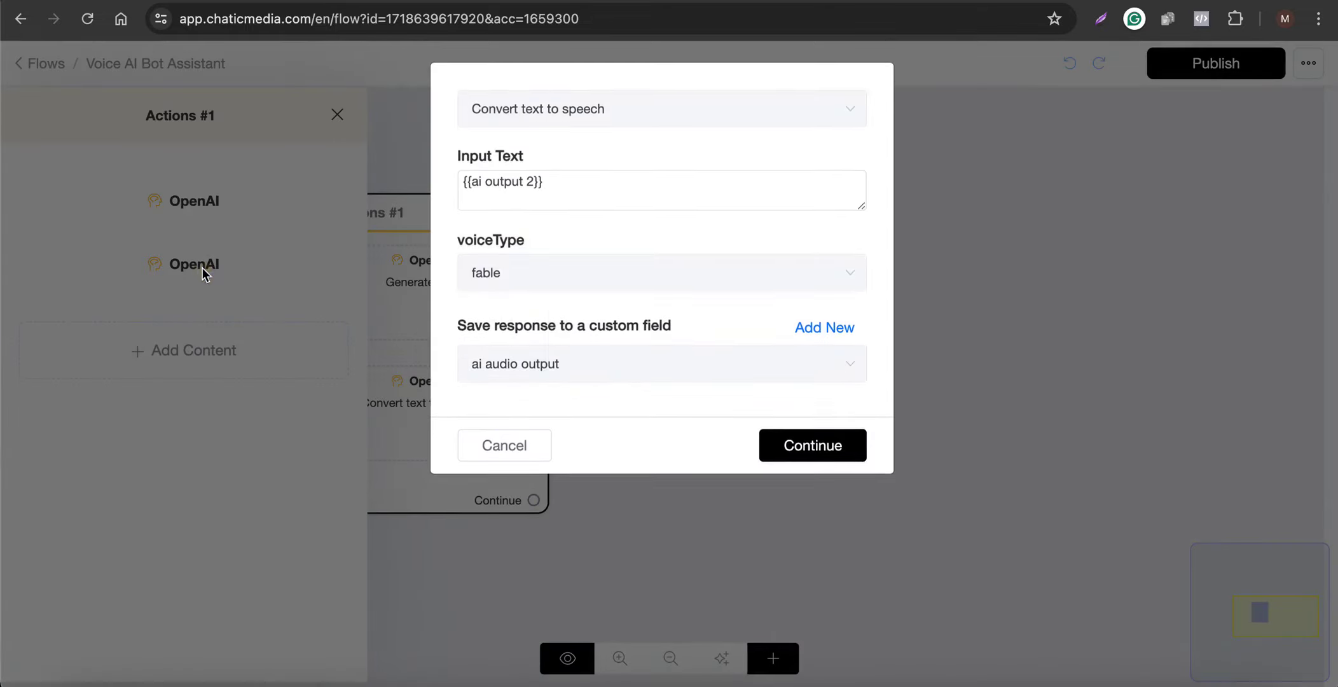
left_click_drag(620, 187, 434, 189)
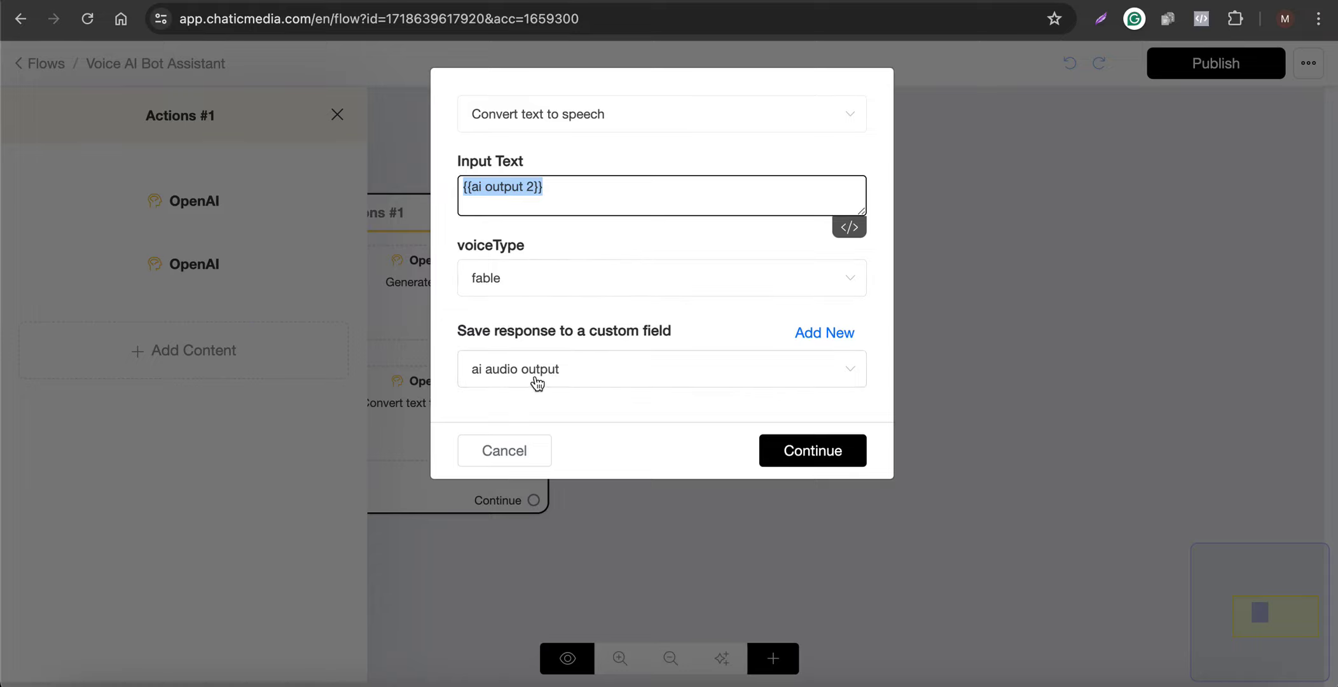
left_click(499, 446)
left_click(673, 428)
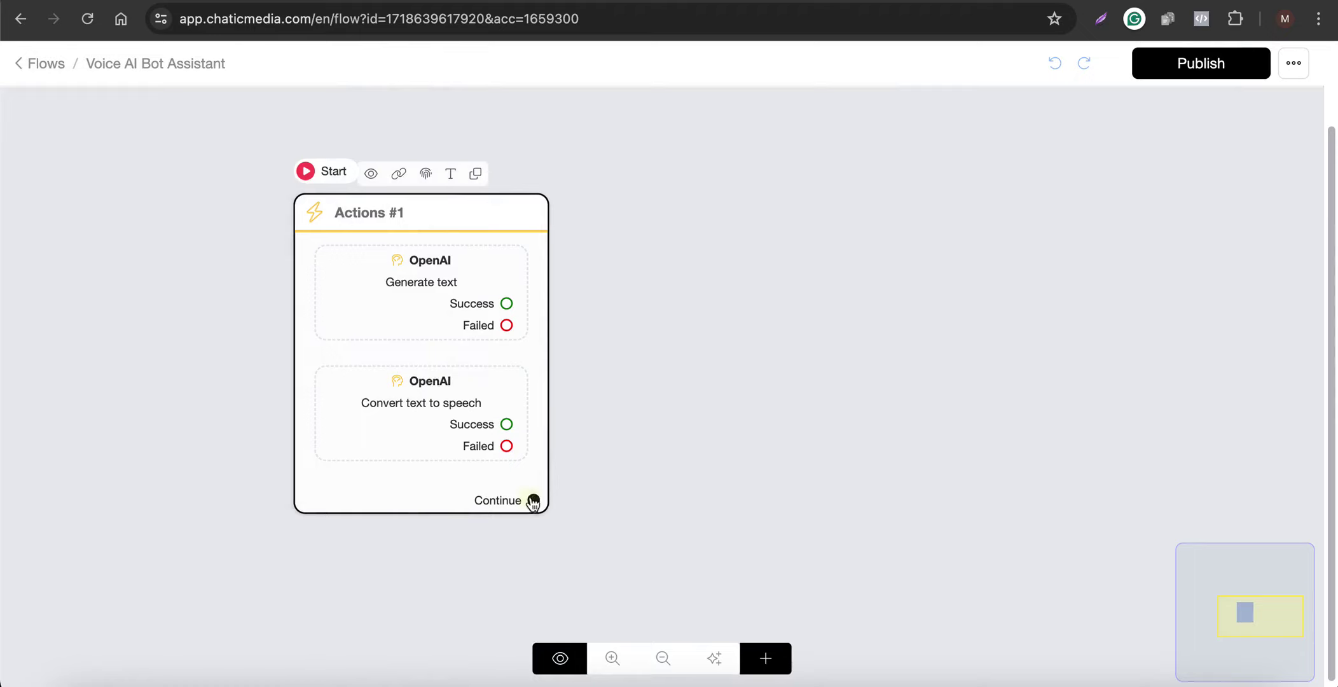
- Connect Actions #1 to a new Send Message step and add an audio file block to it
left_click_drag(533, 500, 789, 224)
left_click(274, 457)
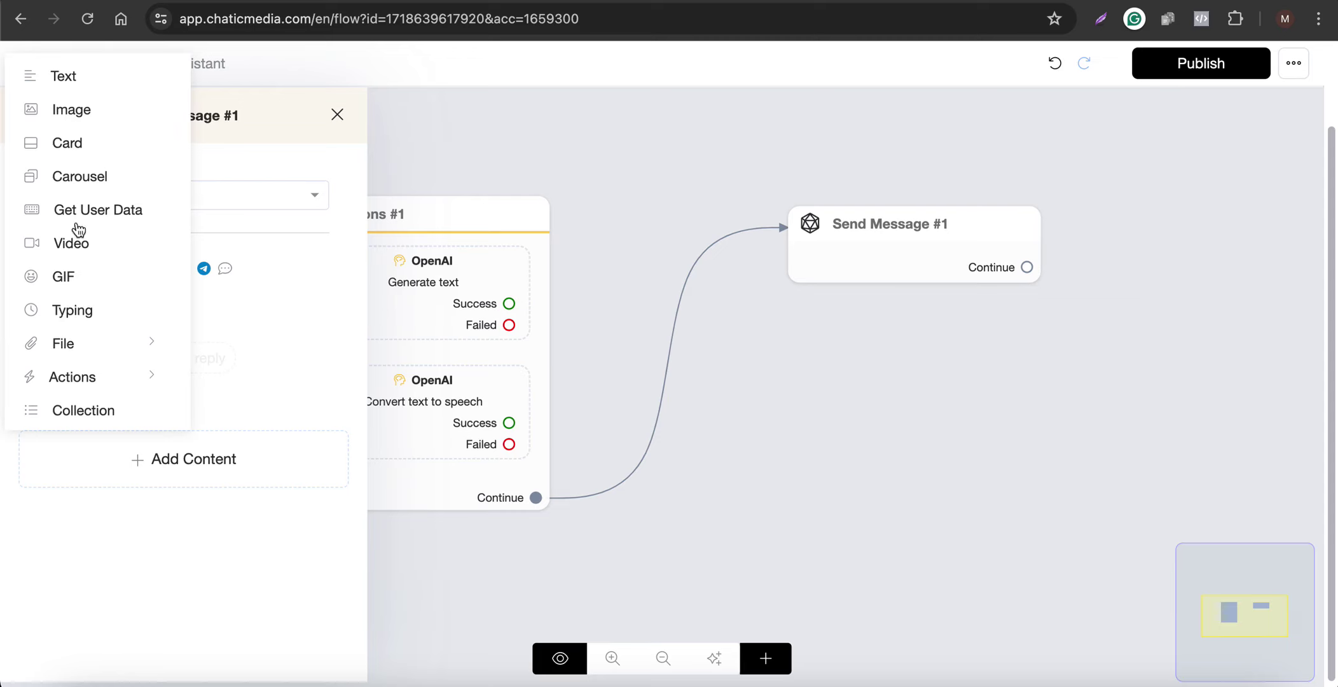
left_click(75, 345)
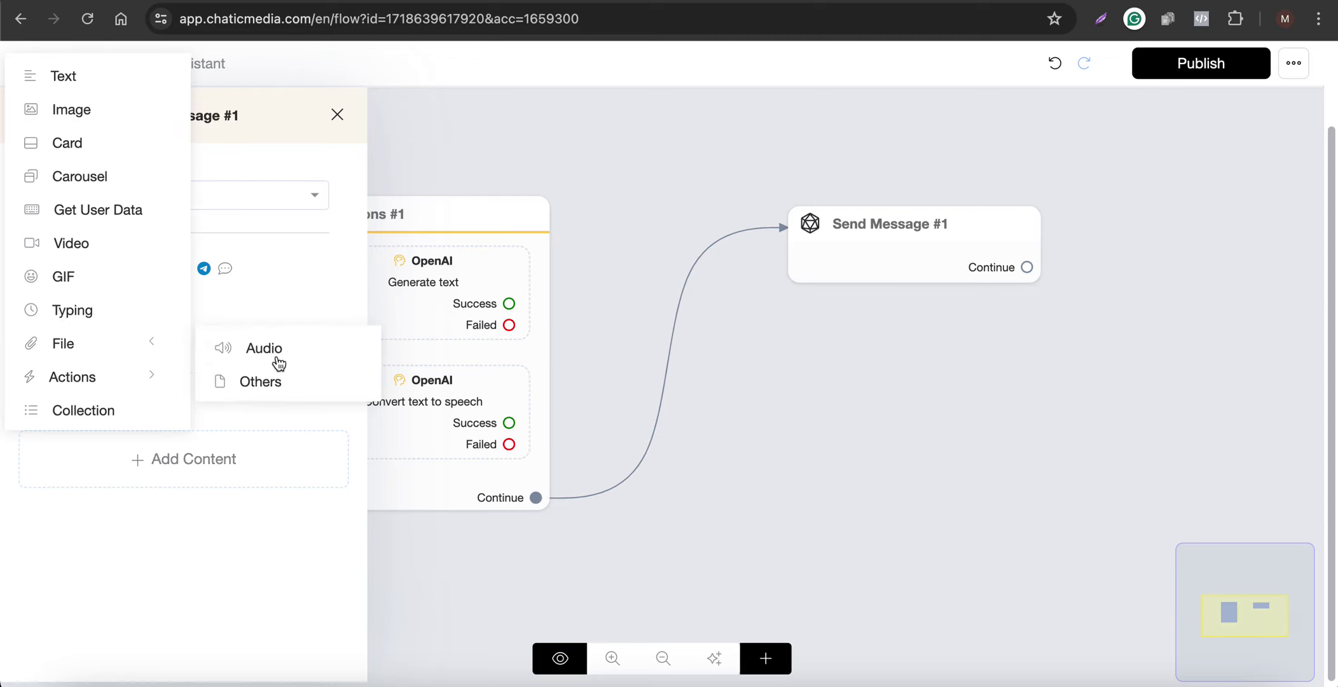
left_click(278, 361)
- Set the audio block's link to the {{ai audio output}} field and close the Send Message settings
left_click(228, 397)
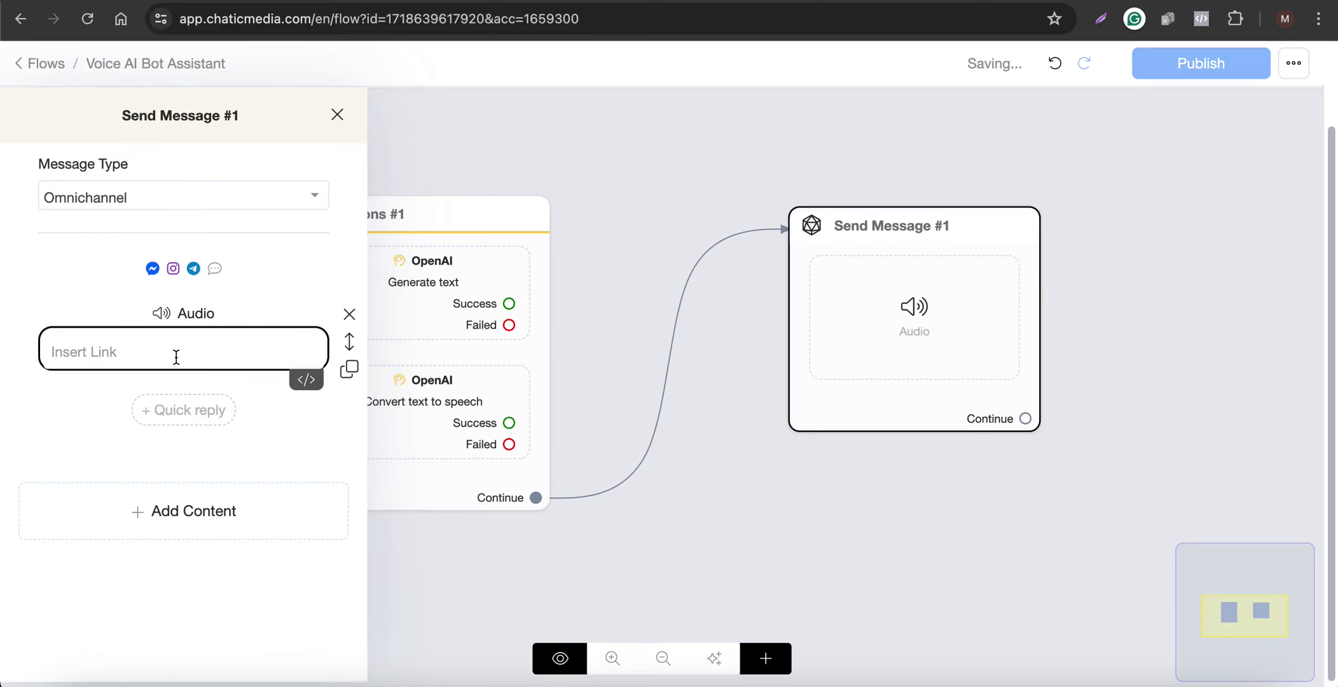
type("{ai")
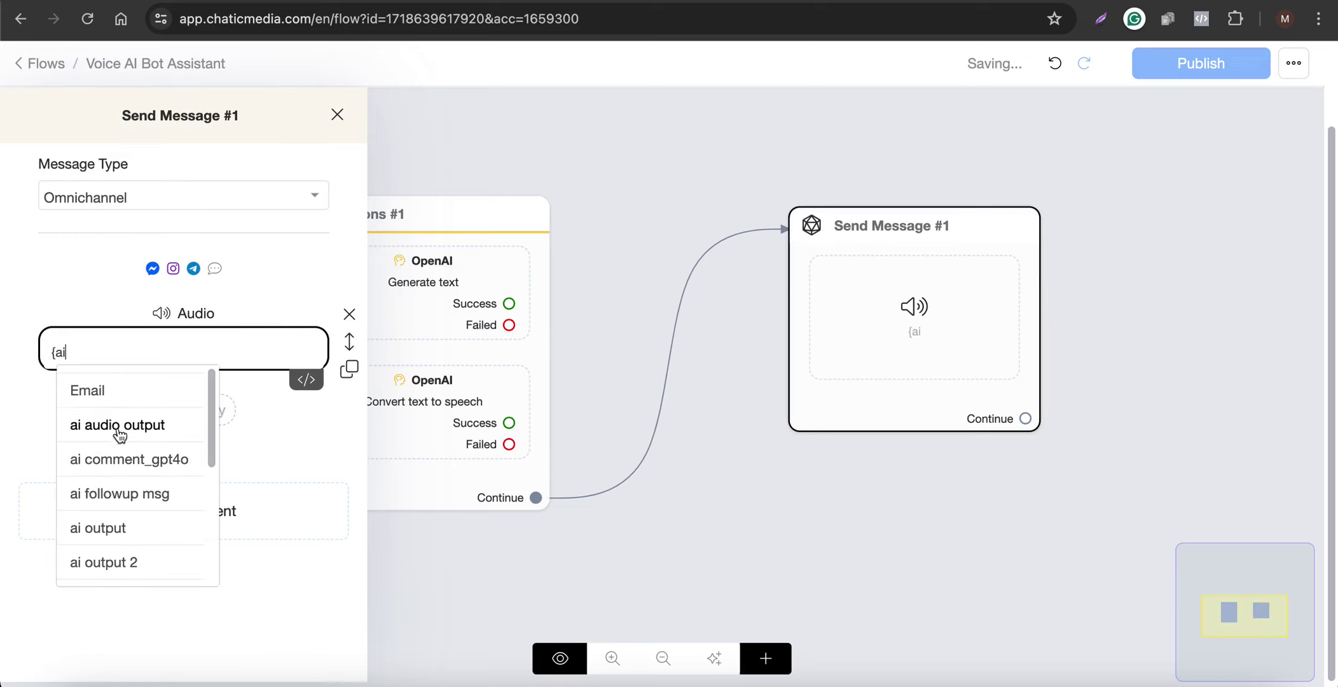
left_click(116, 425)
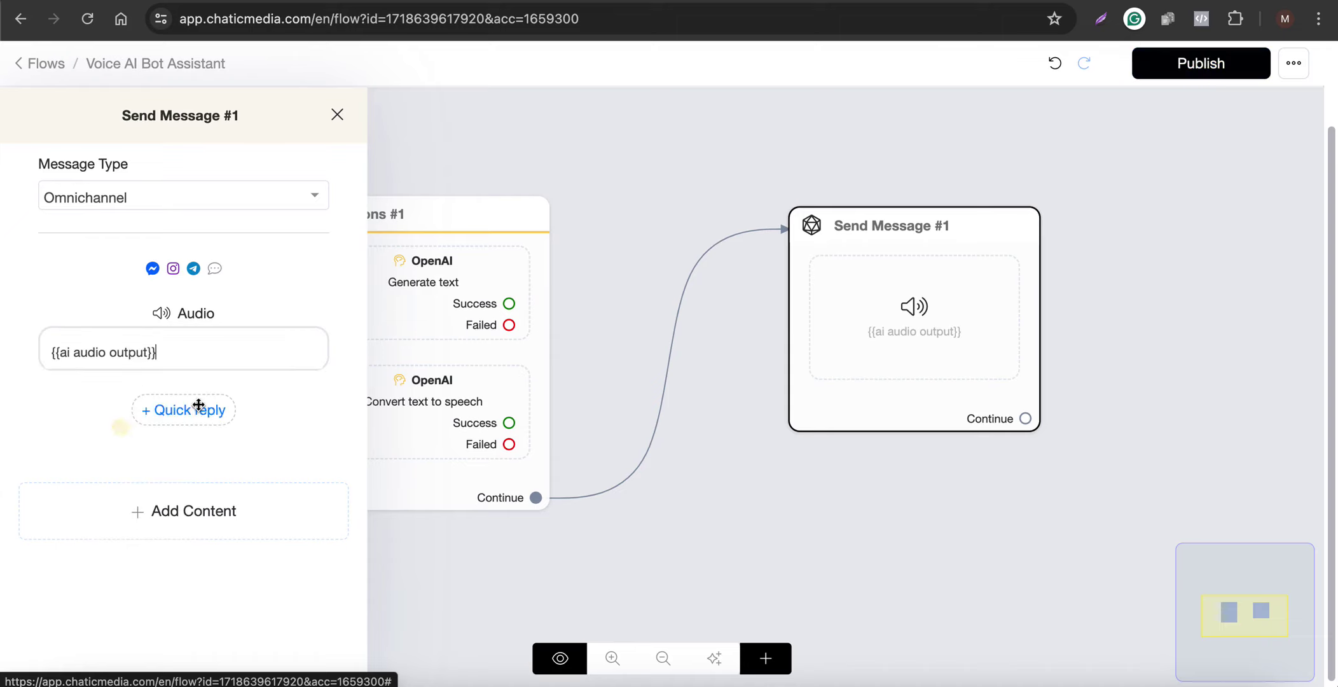
left_click(620, 140)
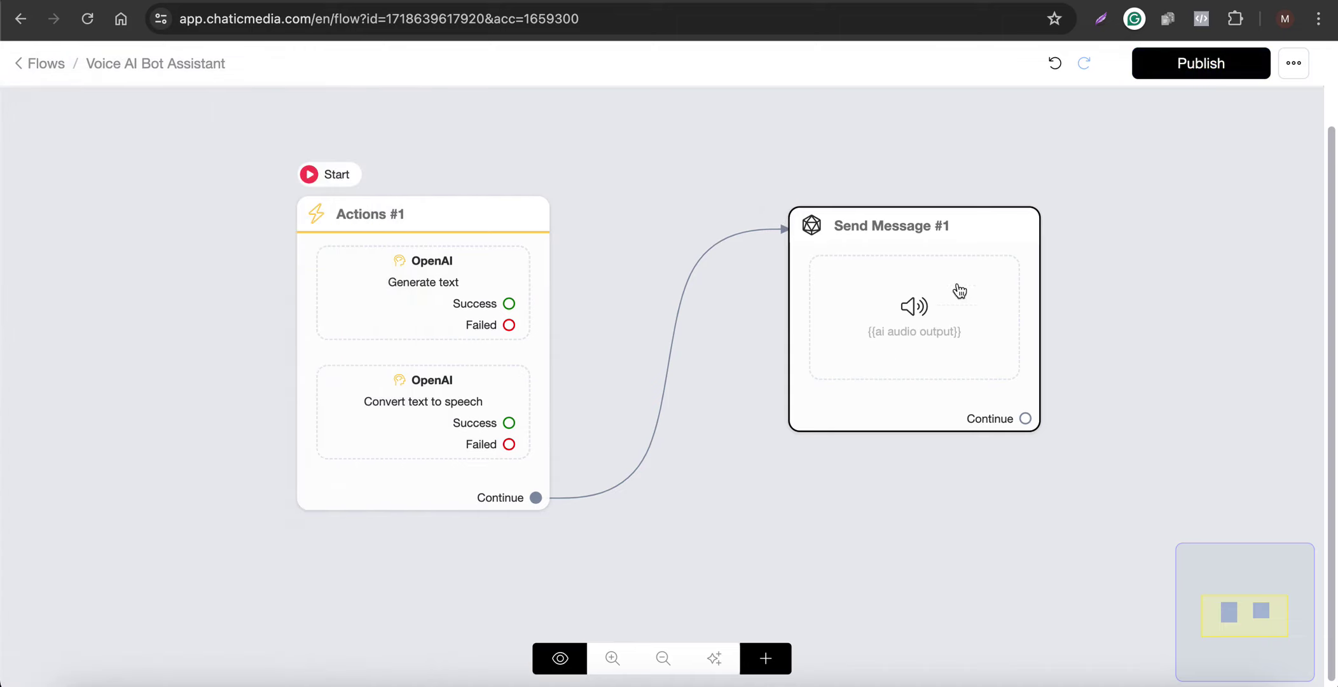
- Publish the flow, leave it, and set the account's Default Reply in the general settings to Voice AI Bot Assistant
mouse_move(926, 338)
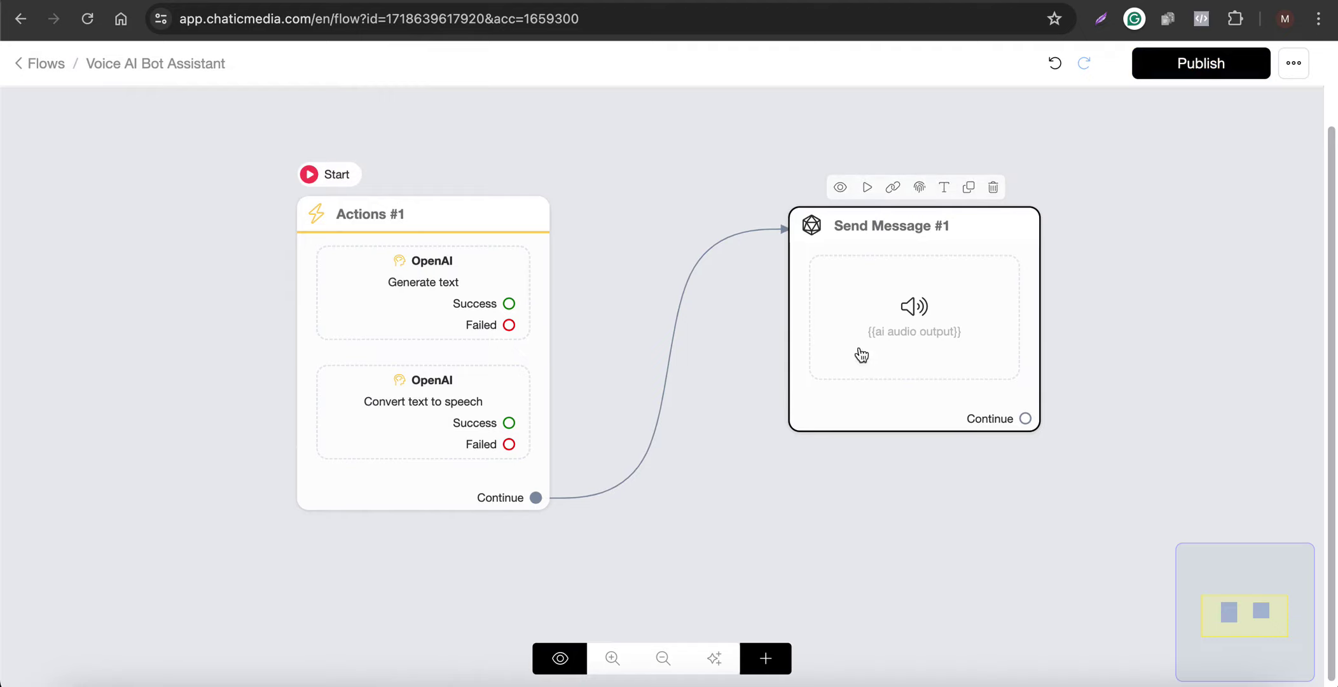
left_click(1202, 70)
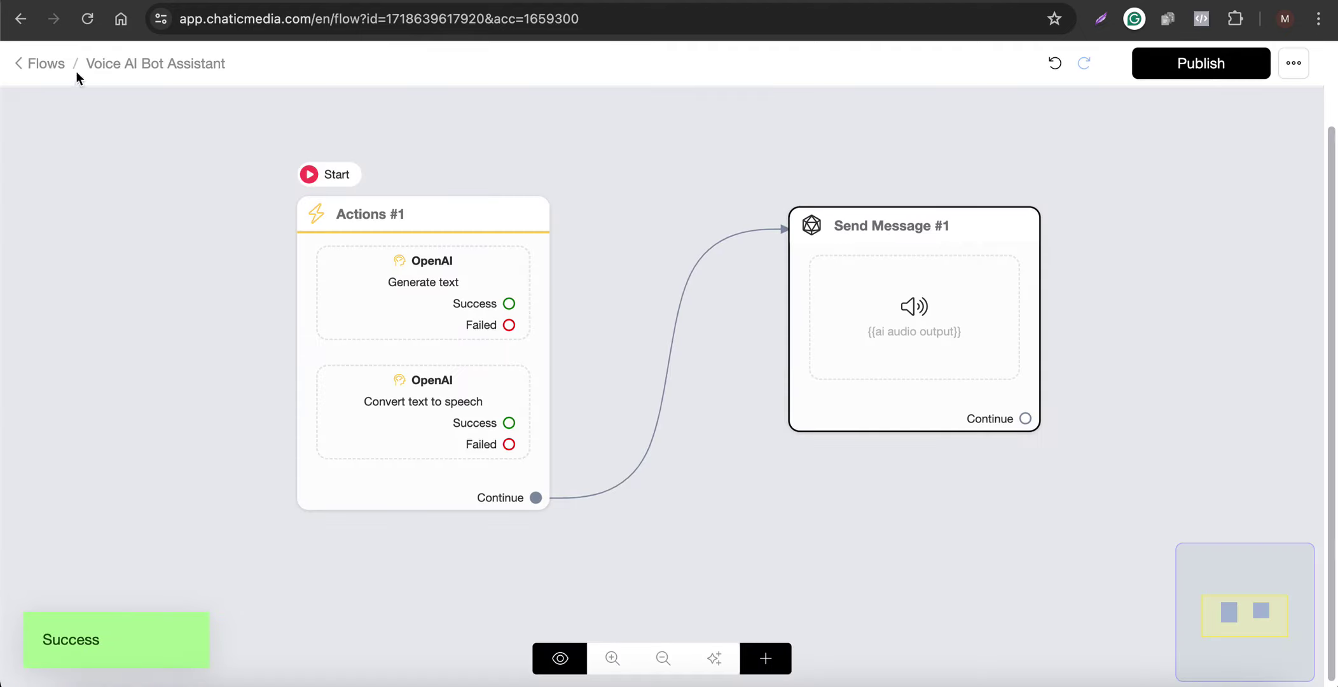
left_click(70, 63)
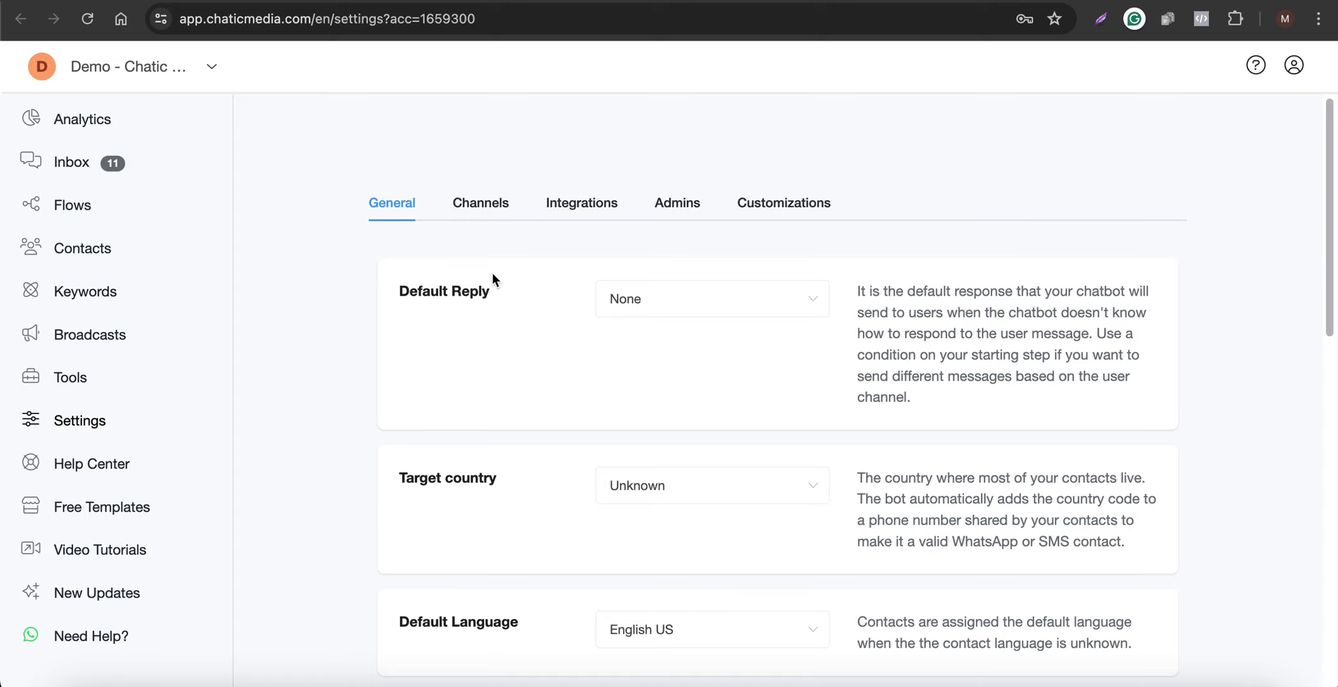
left_click(646, 320)
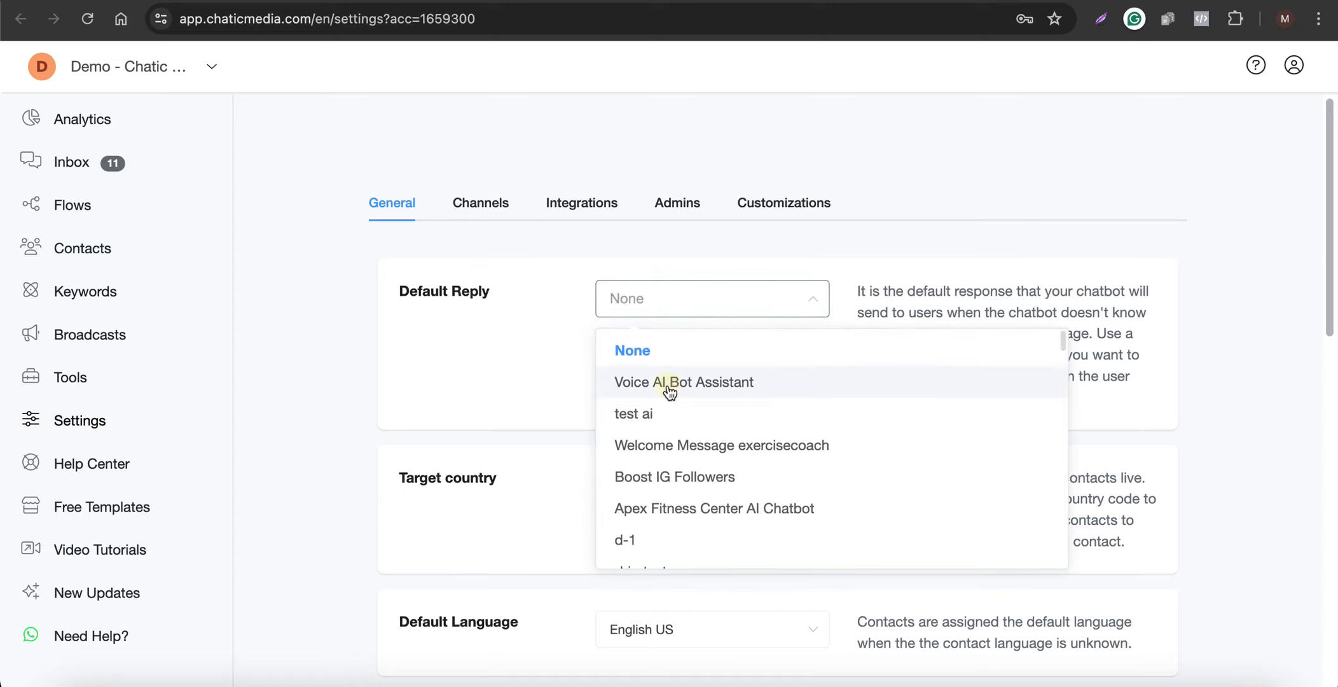
left_click(666, 384)
left_click(1268, 66)
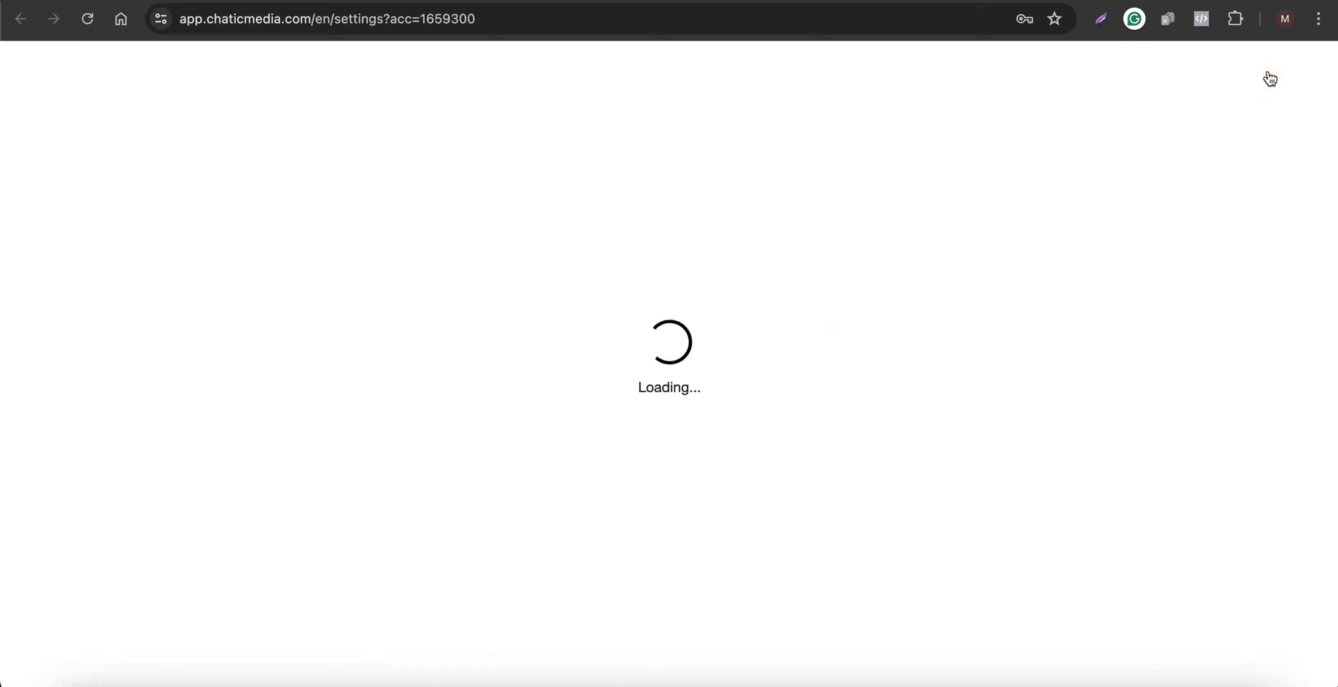
- Check the Automated Responses switches of the OpenAI ChatGPT and Google Gemini integrations in the account settings
left_click(581, 203)
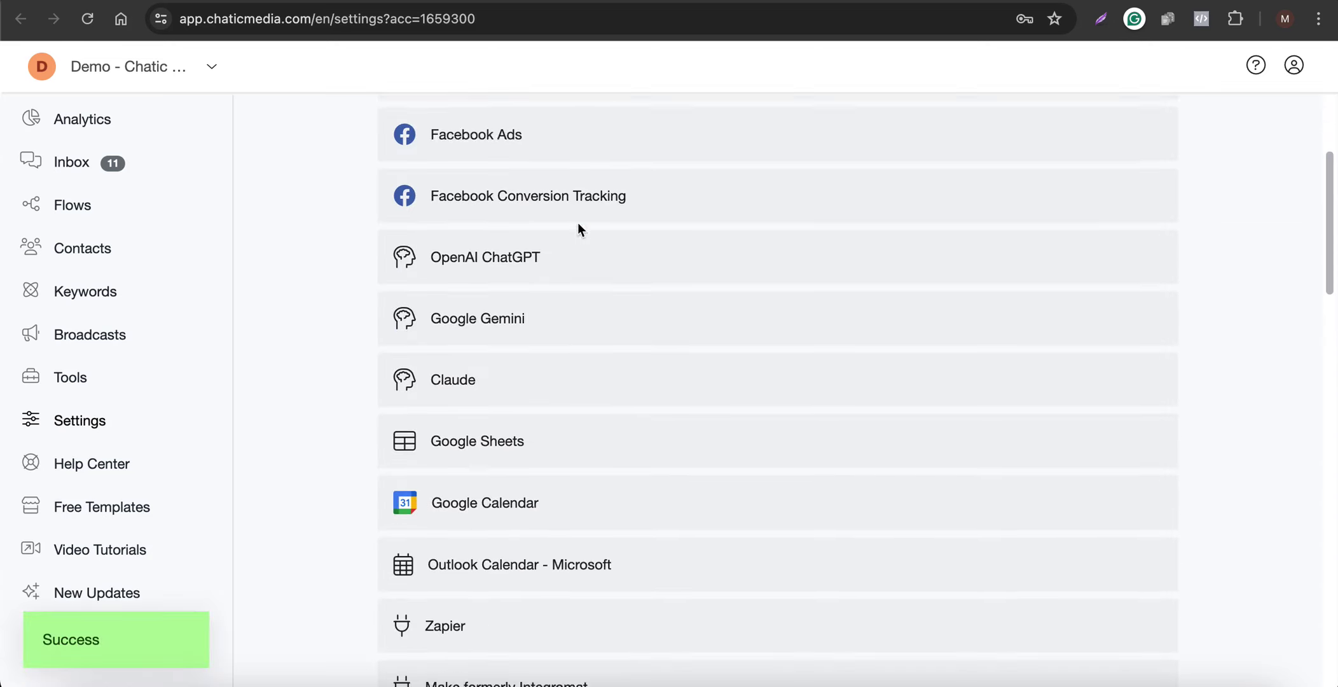
left_click(523, 258)
scroll(592, 353, "down", 2)
scroll(622, 420, "down", 4)
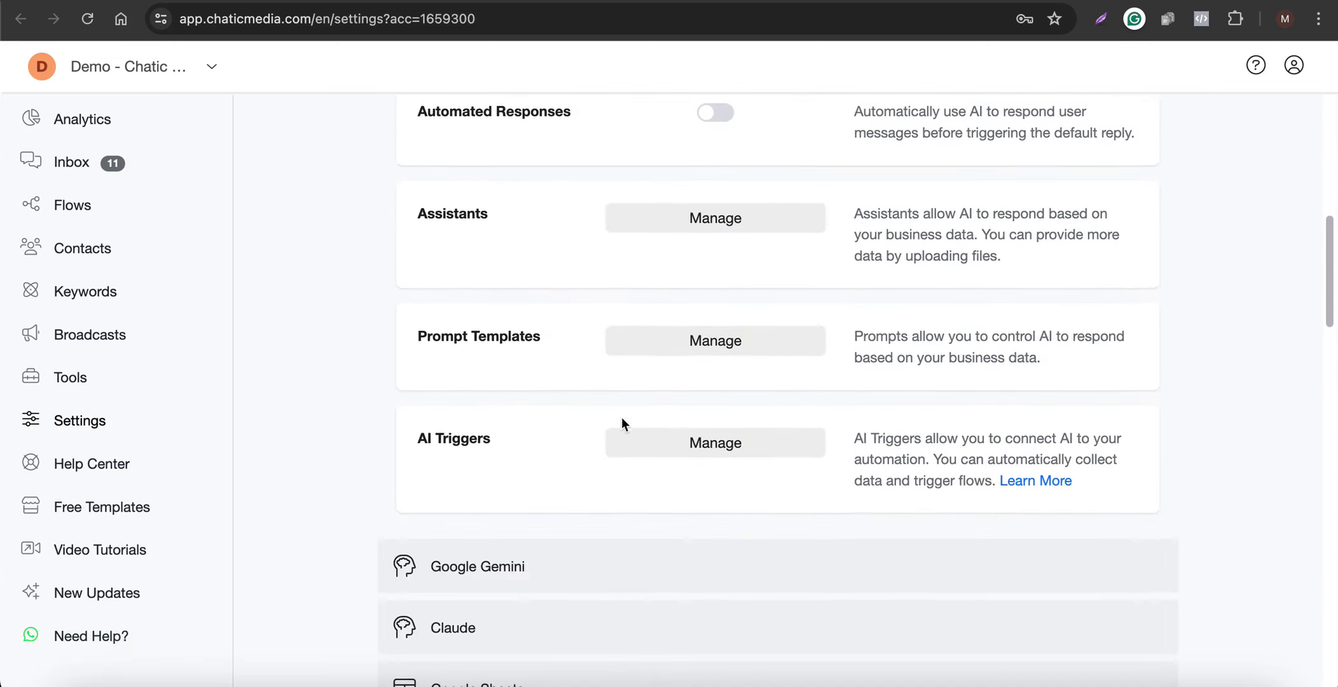
left_click(618, 568)
scroll(666, 421, "up", 10)
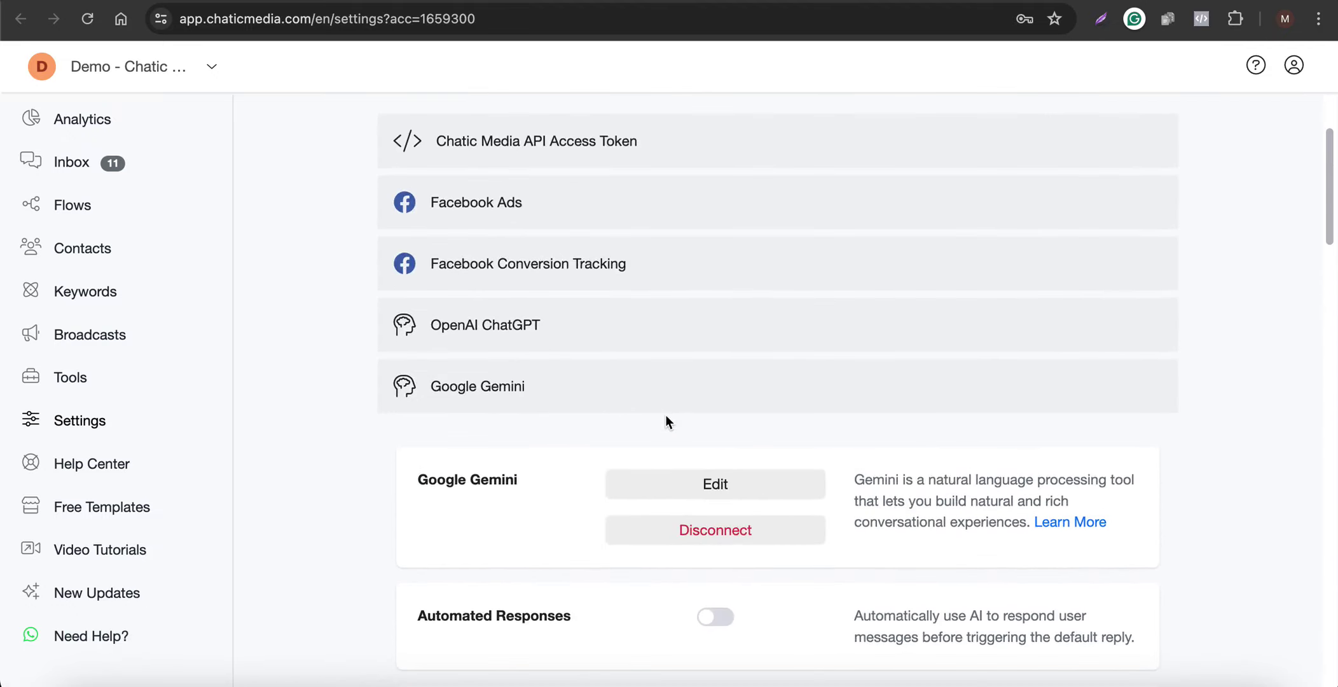
left_click(401, 220)
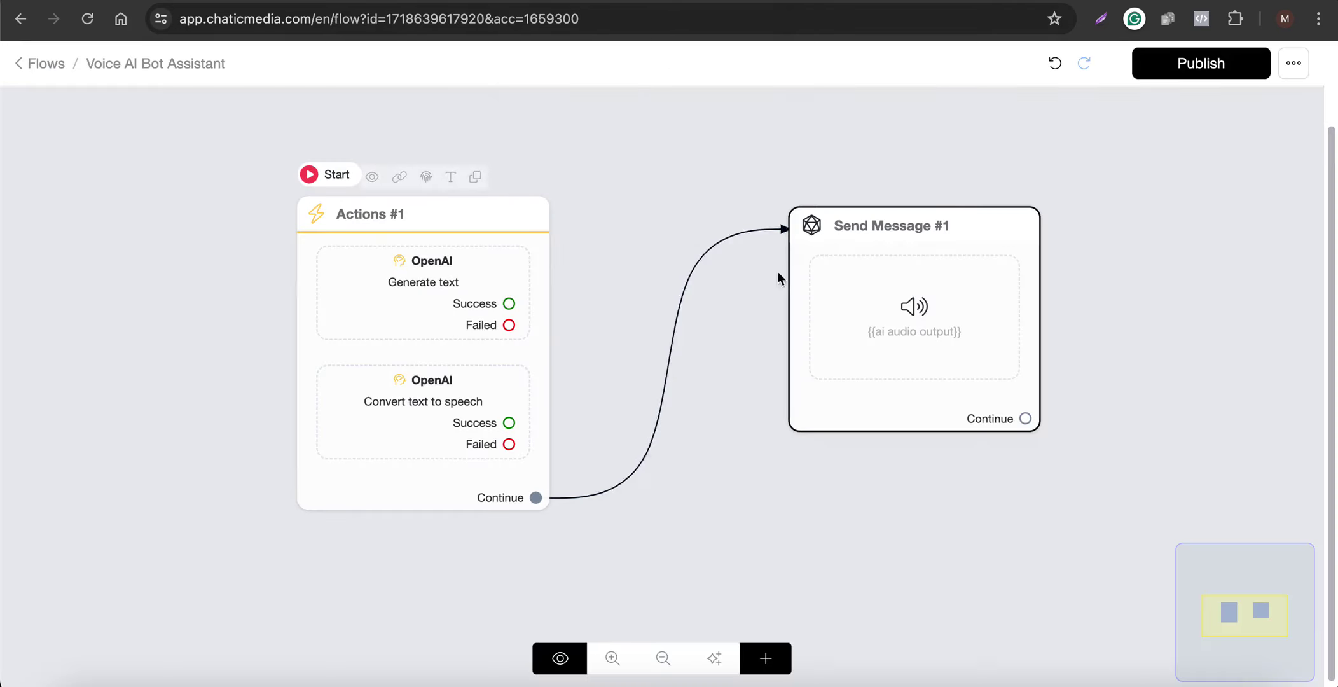
- Open the Generate text action in Actions #1, enlarge its Business Information prompt and read through the company details
mouse_move(723, 290)
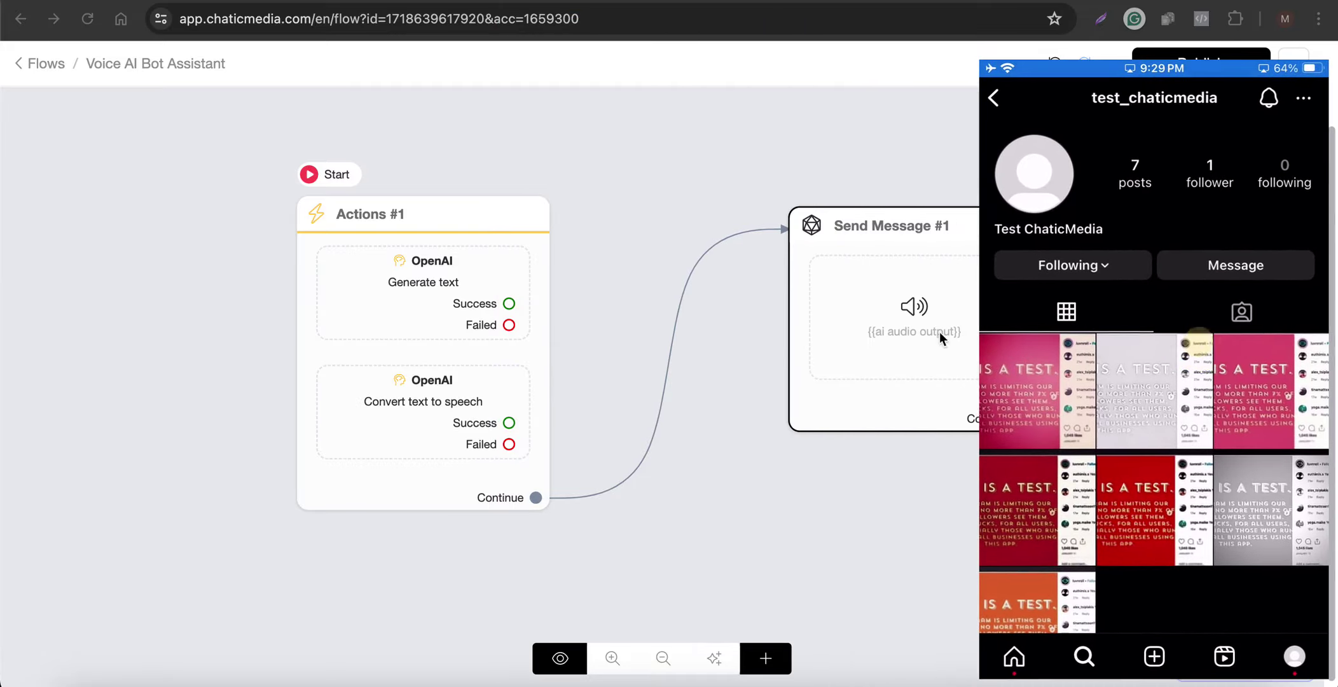
scroll(544, 351, "down", 2)
left_click(469, 331)
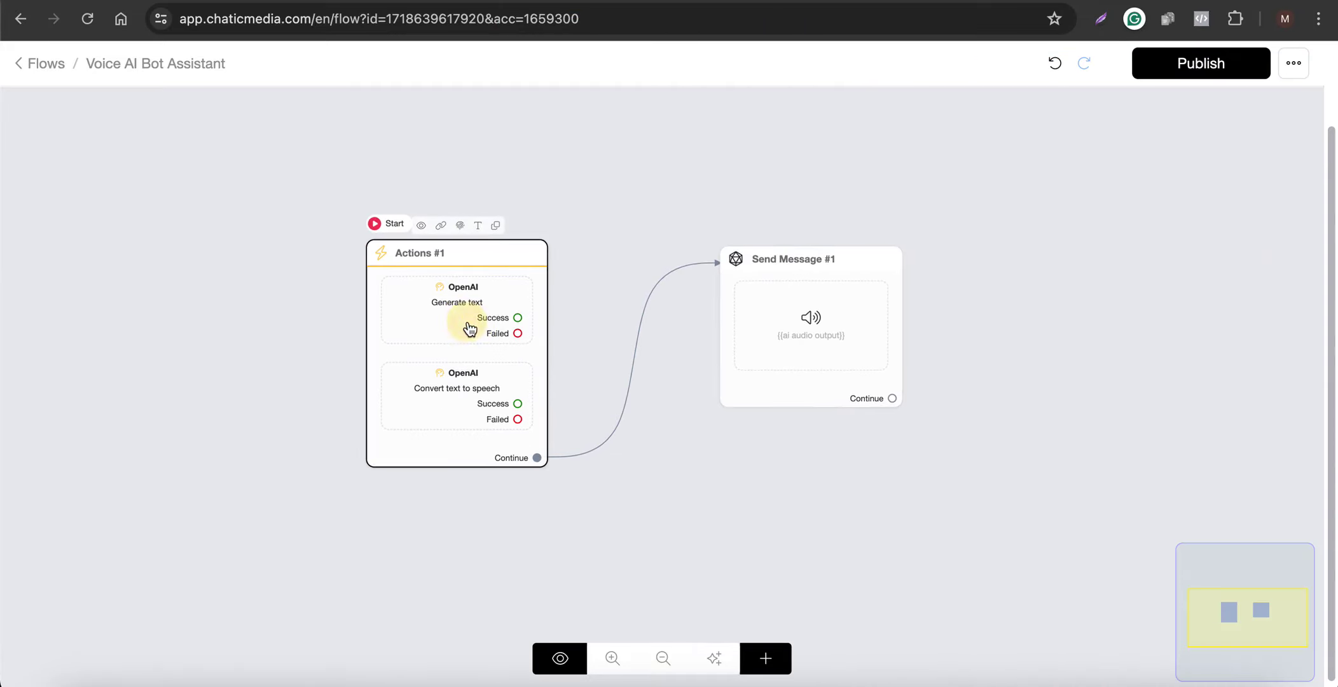
left_click(443, 322)
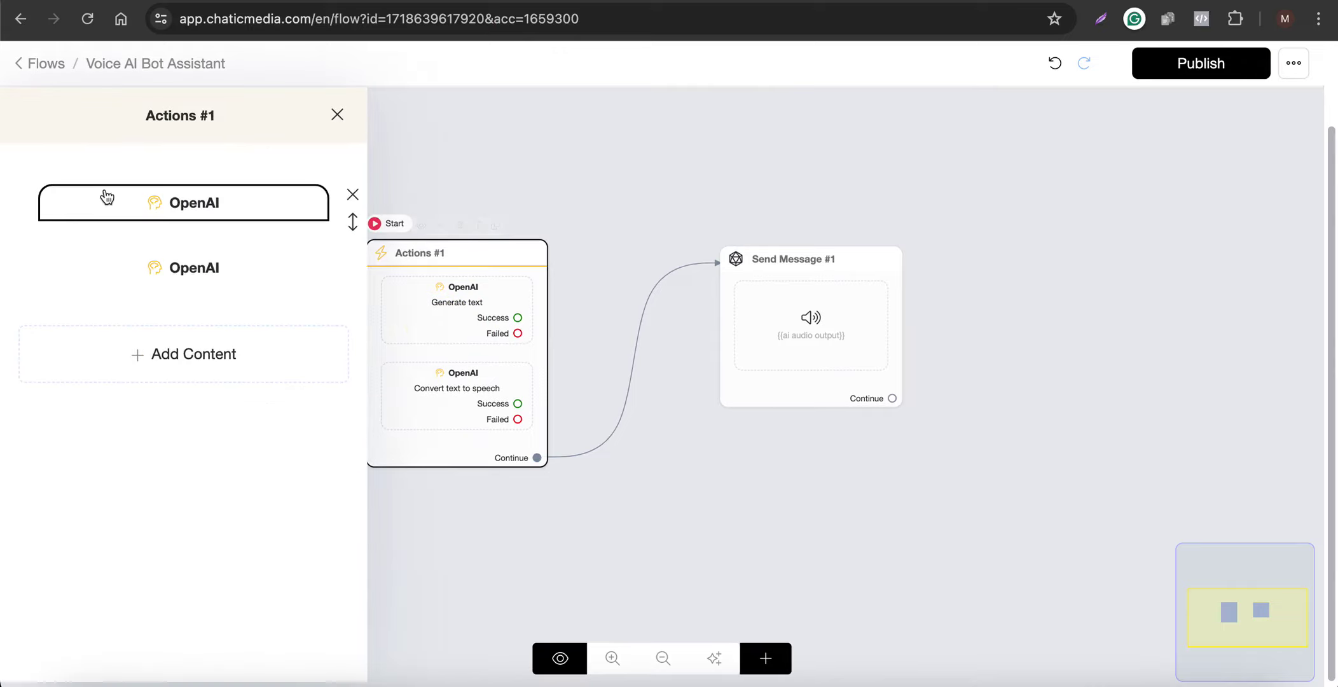
left_click(105, 190)
left_click_drag(854, 289, 827, 674)
scroll(644, 492, "down", 5)
scroll(645, 492, "down", 4)
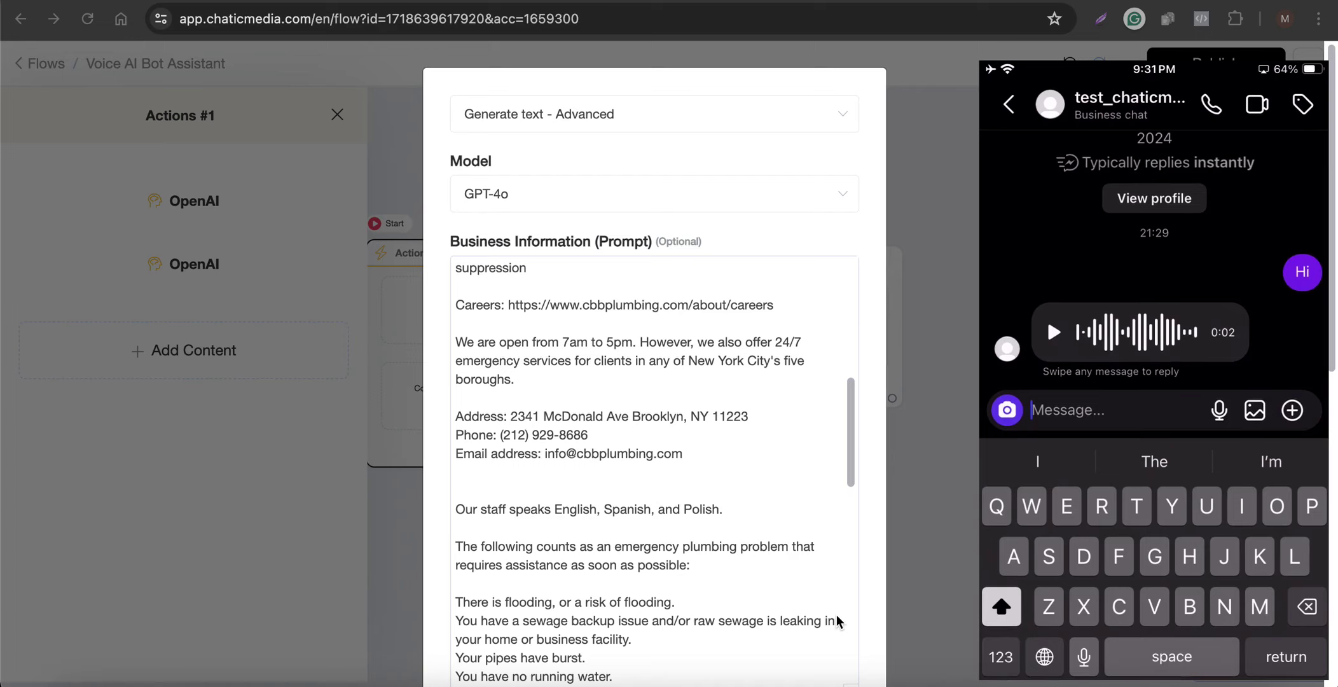
- Switch to the Instagram business chat on the phone and send the message "What is the address?"
type("What is the ")
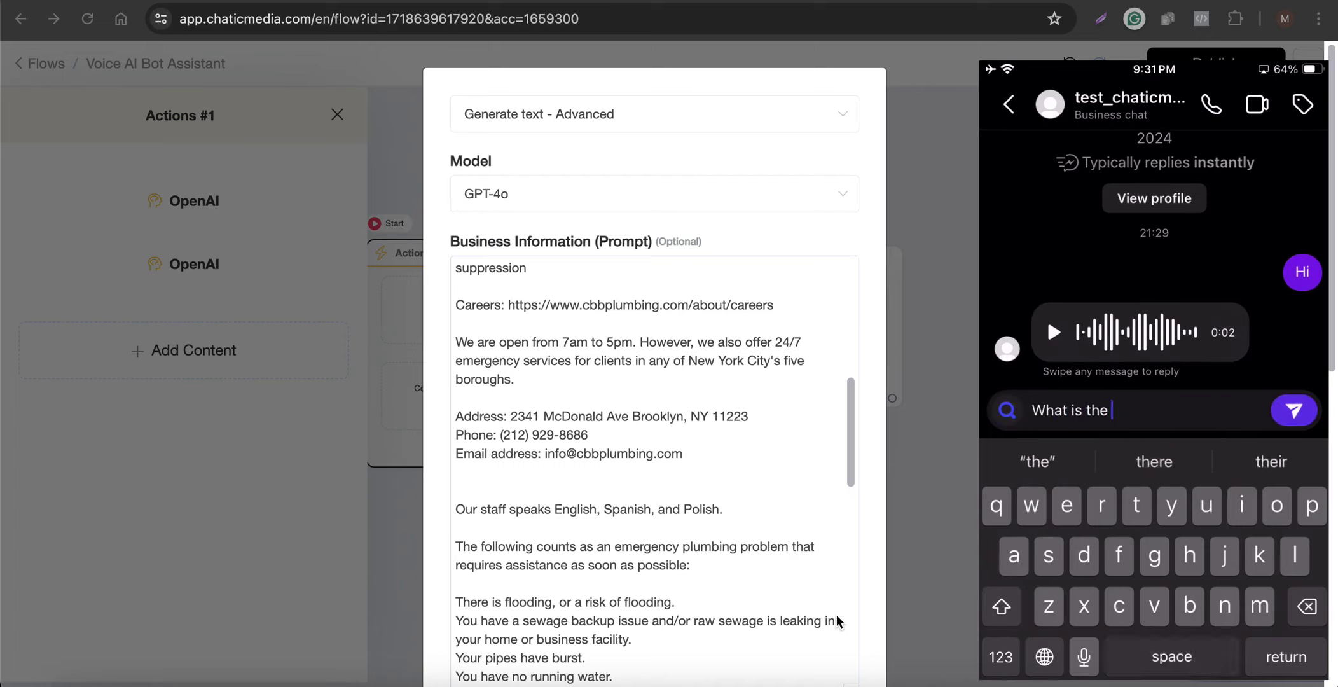
type("address?")
key("Return")
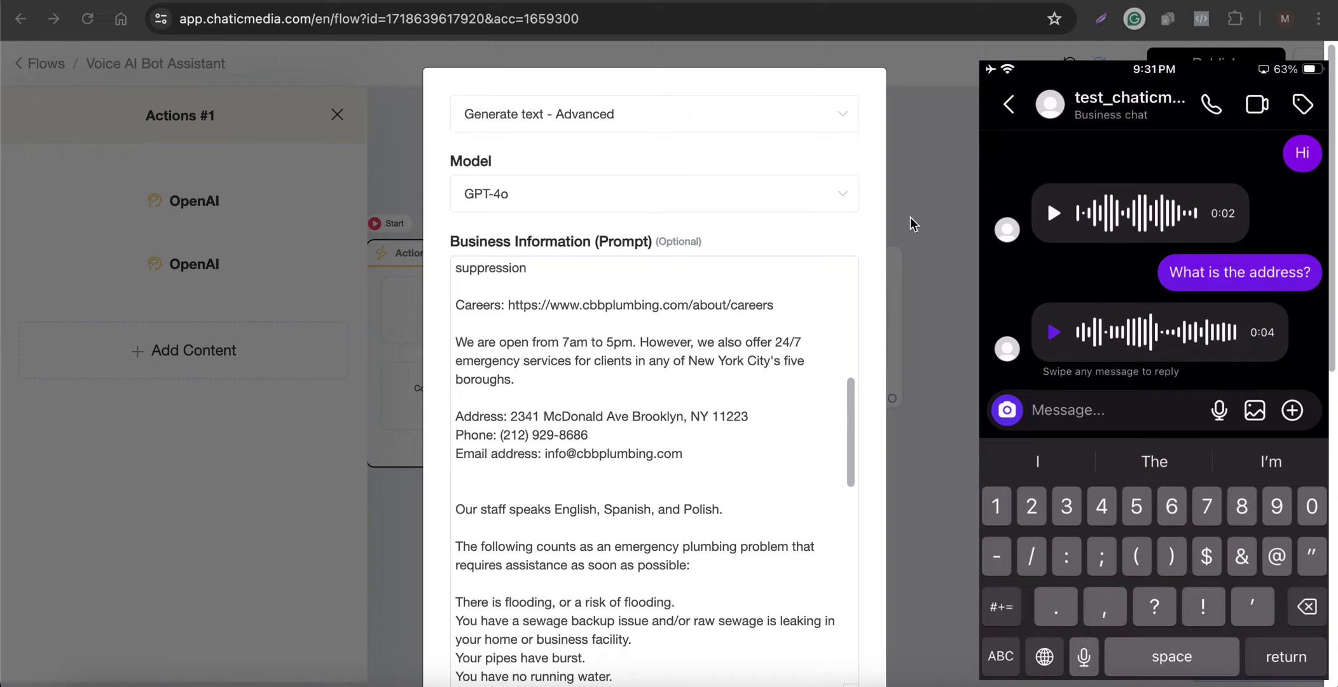
- Check the rest of the Generate text settings, cancel out of them and look over the connected flow steps
left_click(930, 216)
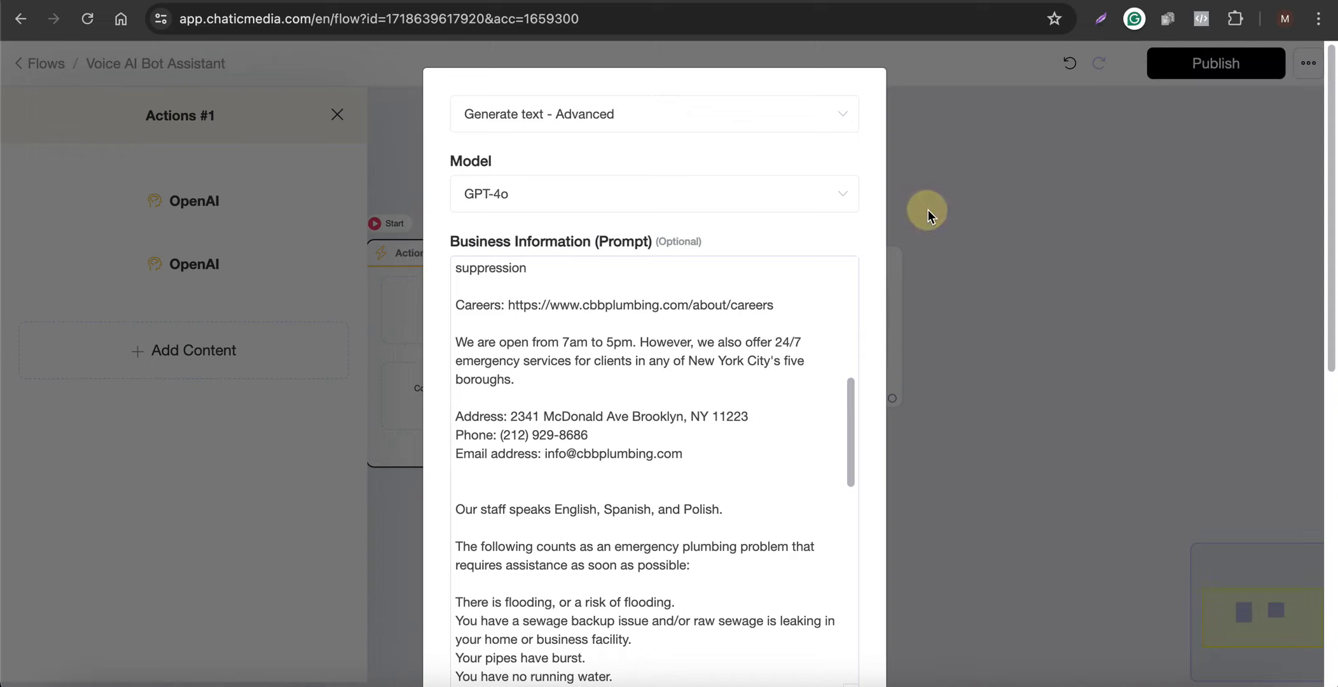
scroll(925, 213, "down", 10)
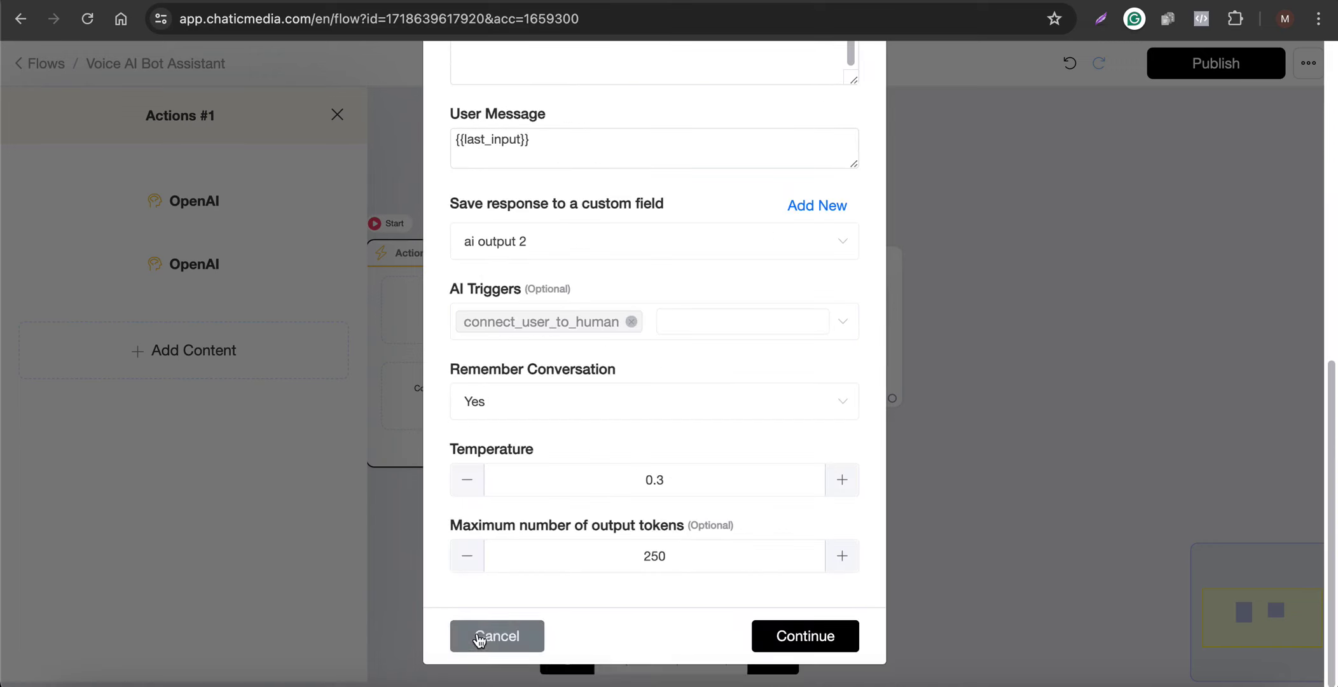
left_click(497, 636)
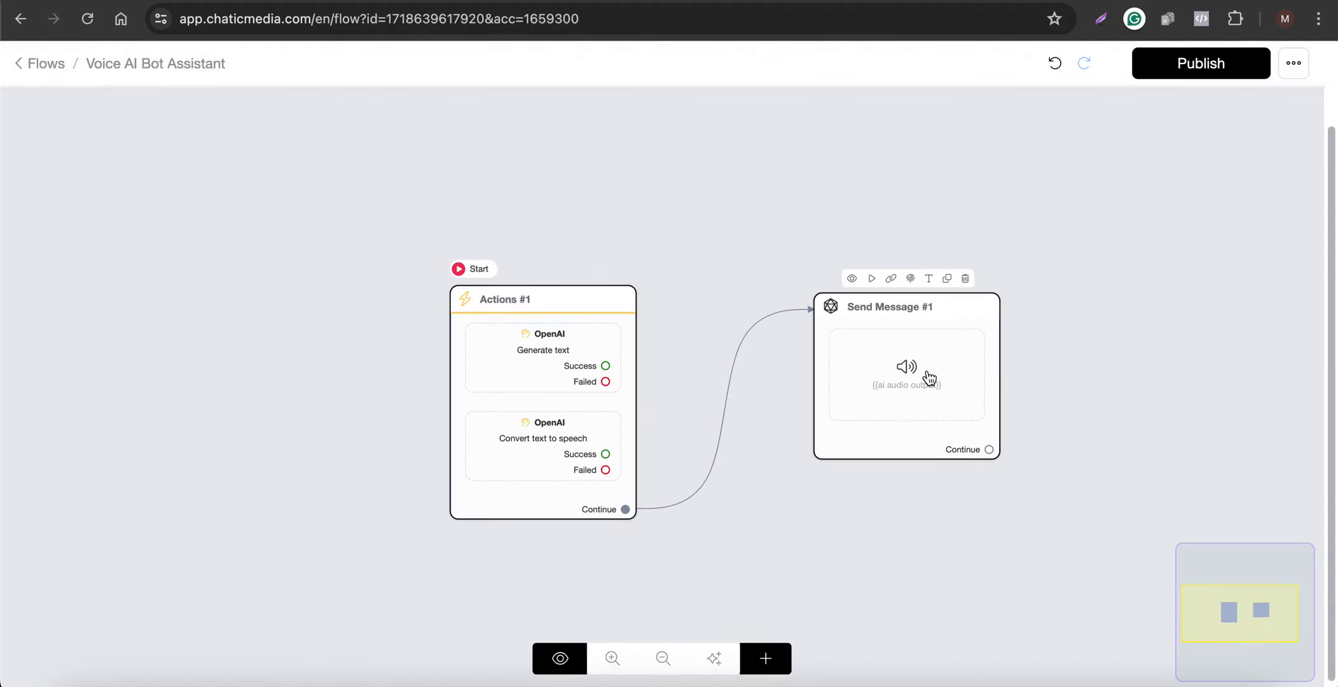
scroll(929, 378, "up", 5)
scroll(747, 317, "down", 4)
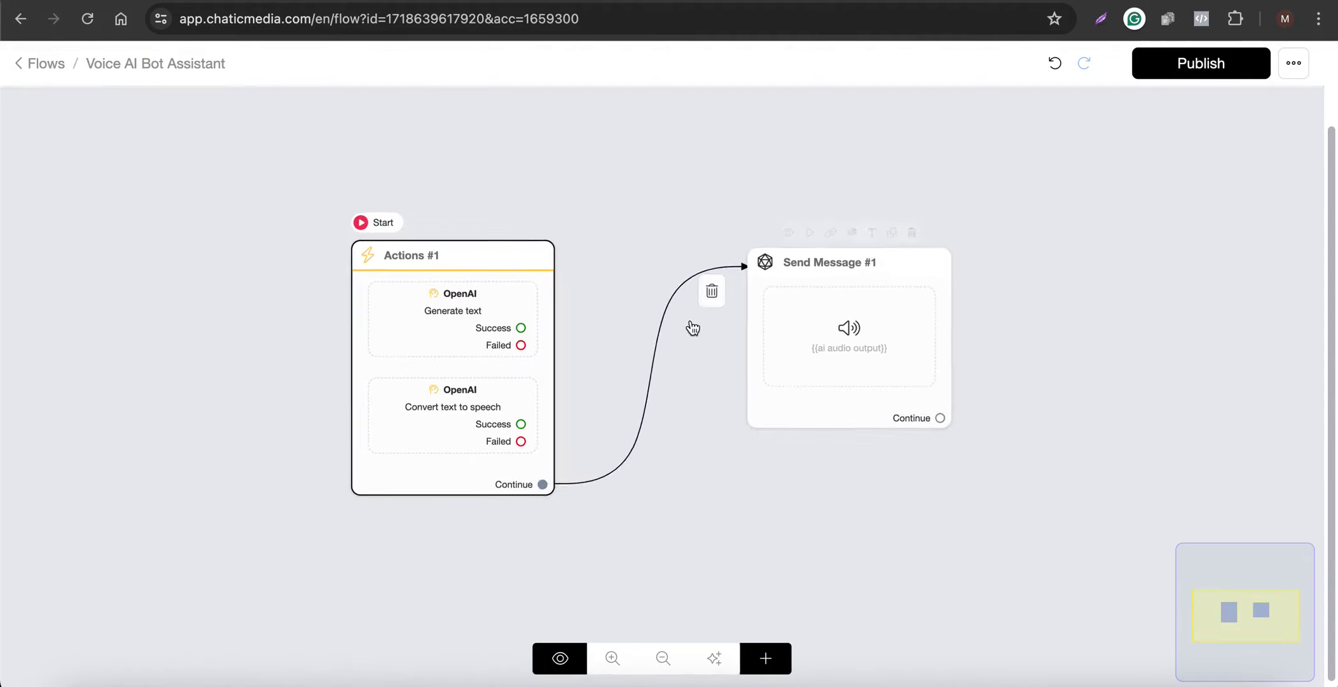
scroll(831, 314, "up", 3)
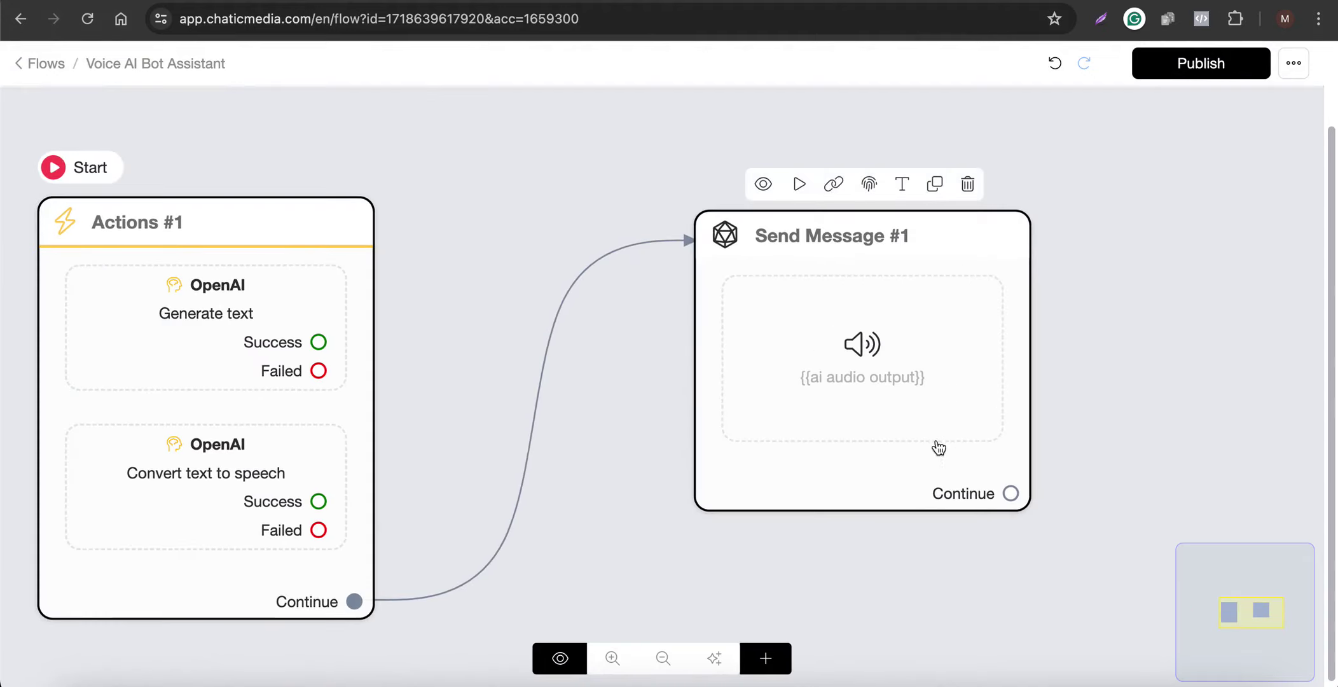
scroll(917, 390, "down", 3)
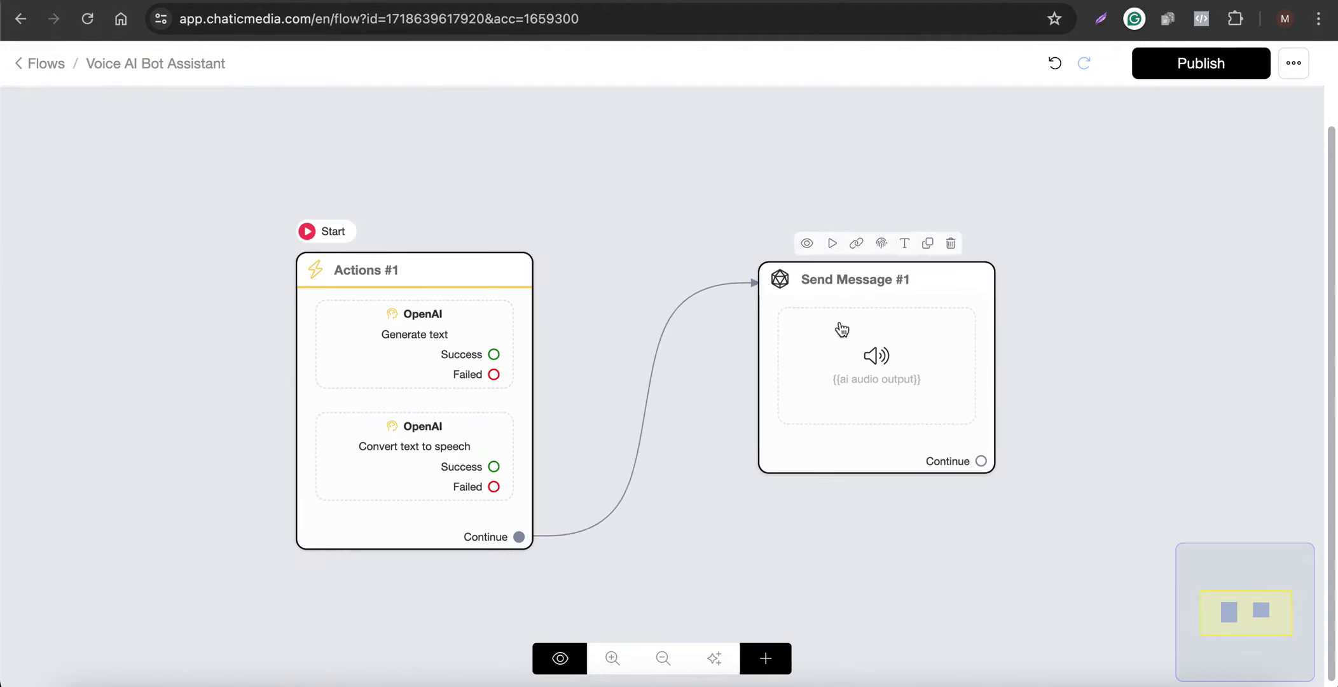
scroll(432, 414, "down", 2)
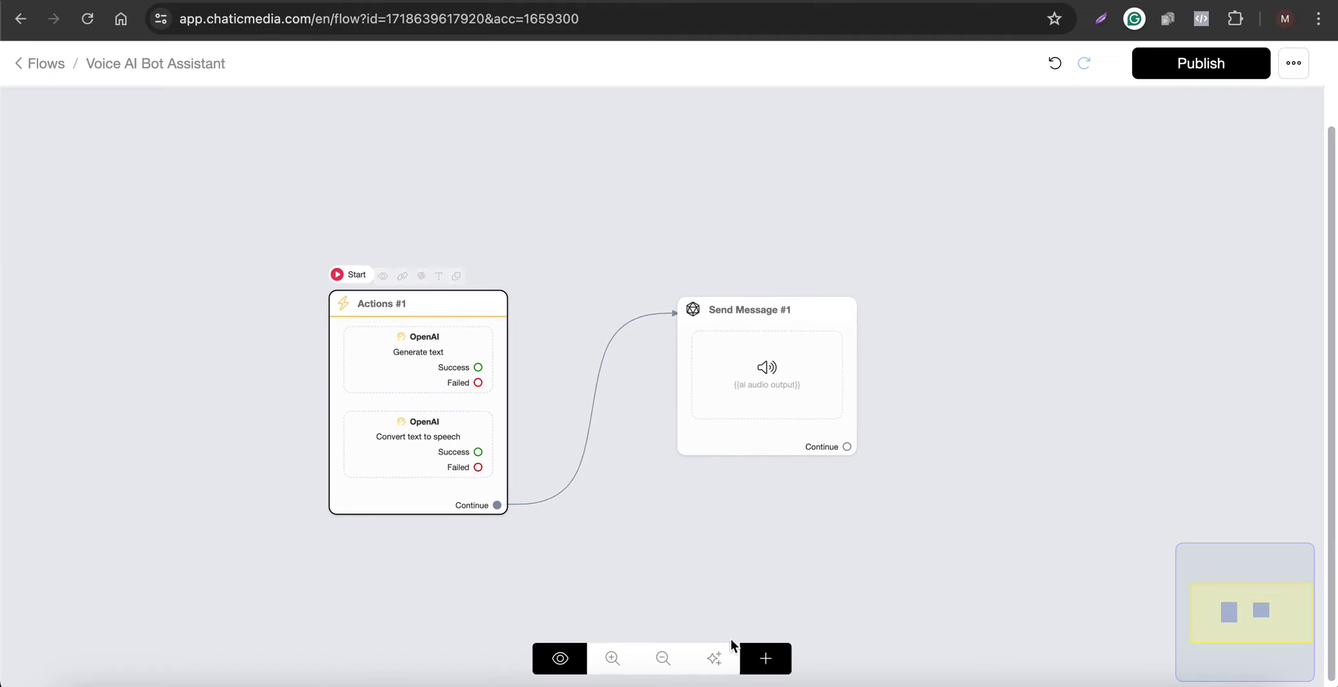
- Insert a Wait step between Actions #1 and Send Message #1 and link all three in sequence
left_click(766, 659)
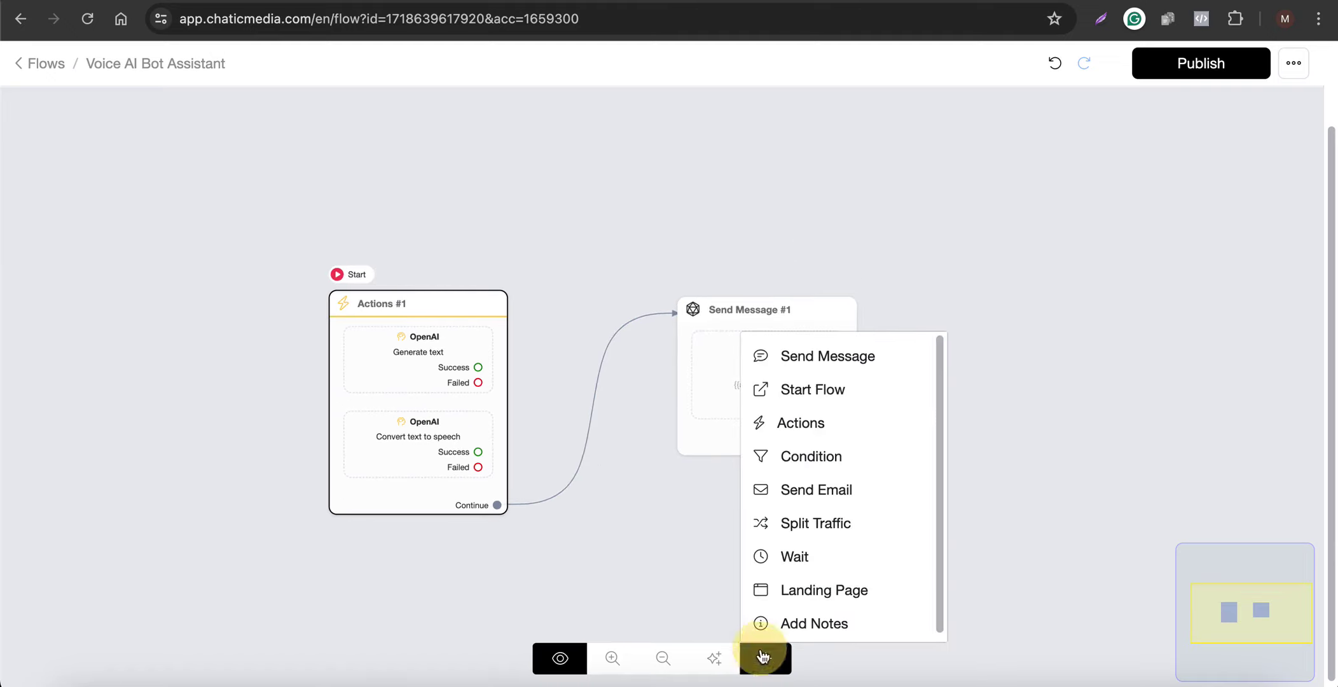
left_click(809, 558)
left_click_drag(1007, 460, 546, 511)
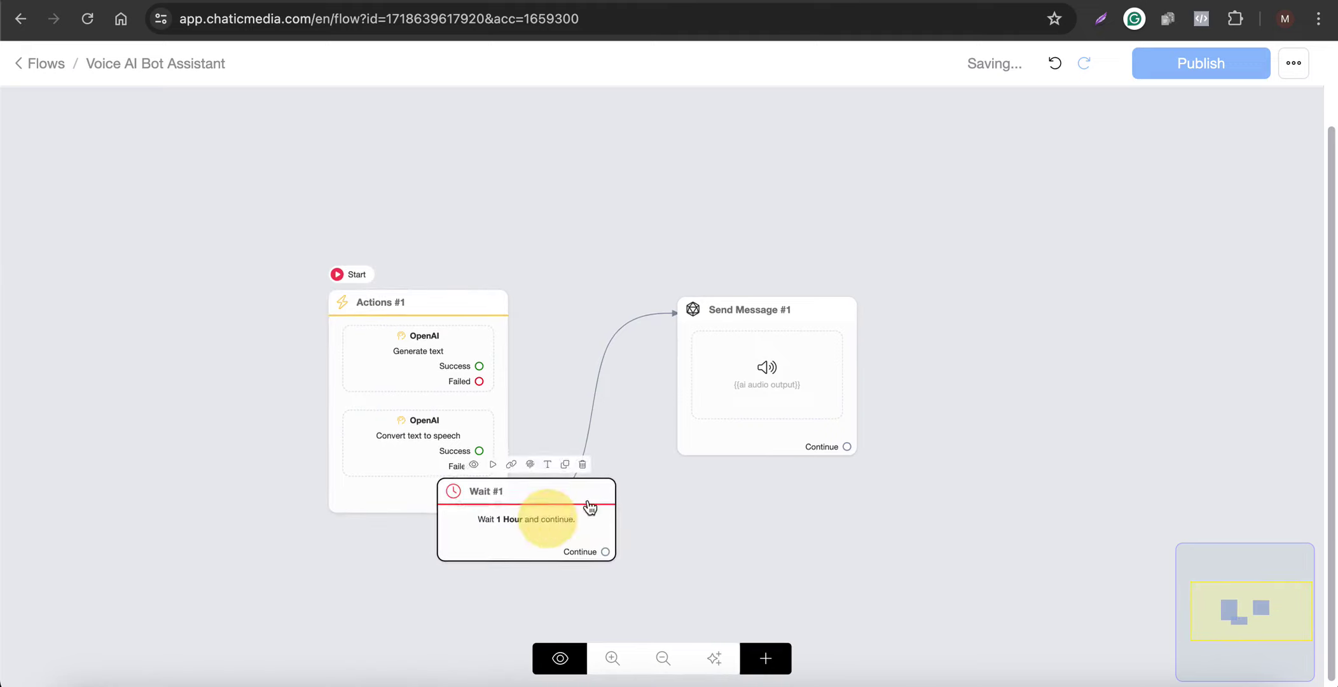
left_click_drag(736, 431, 884, 418)
left_click_drag(561, 517, 681, 448)
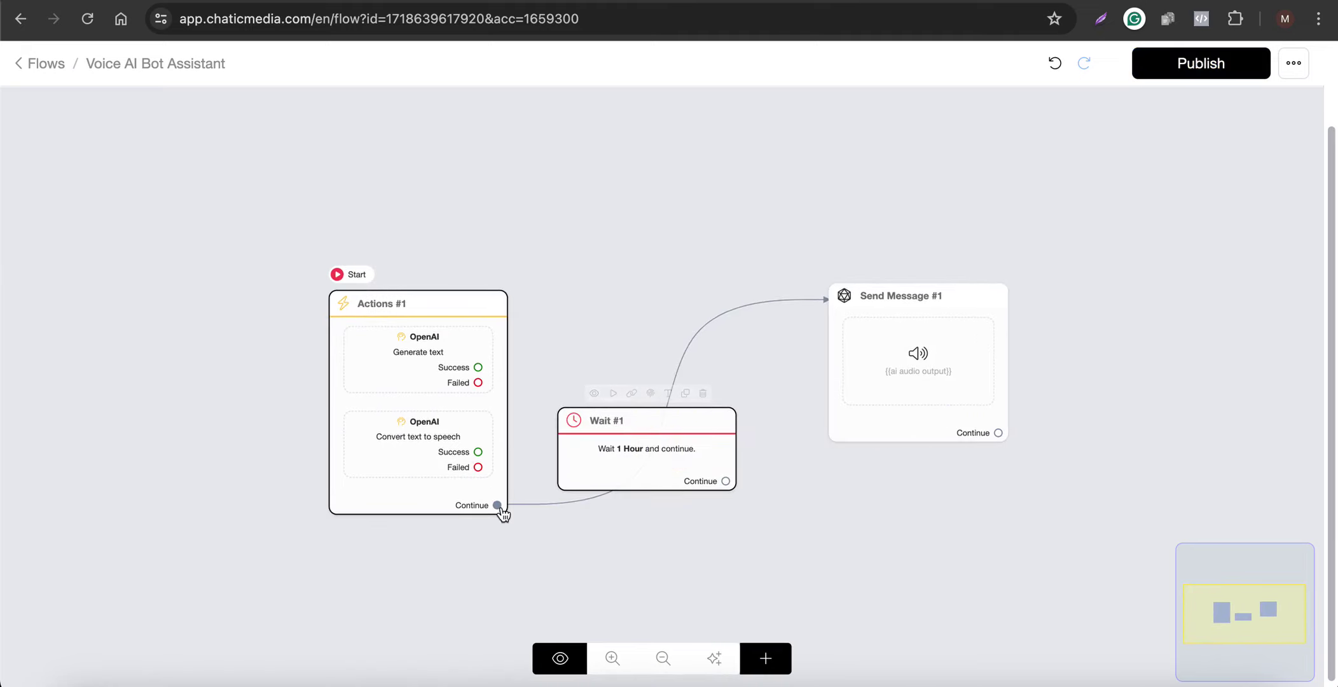
left_click_drag(498, 504, 614, 441)
left_click_drag(726, 481, 896, 353)
- Set the Wait step's delay duration to 5 minutes
left_click(627, 454)
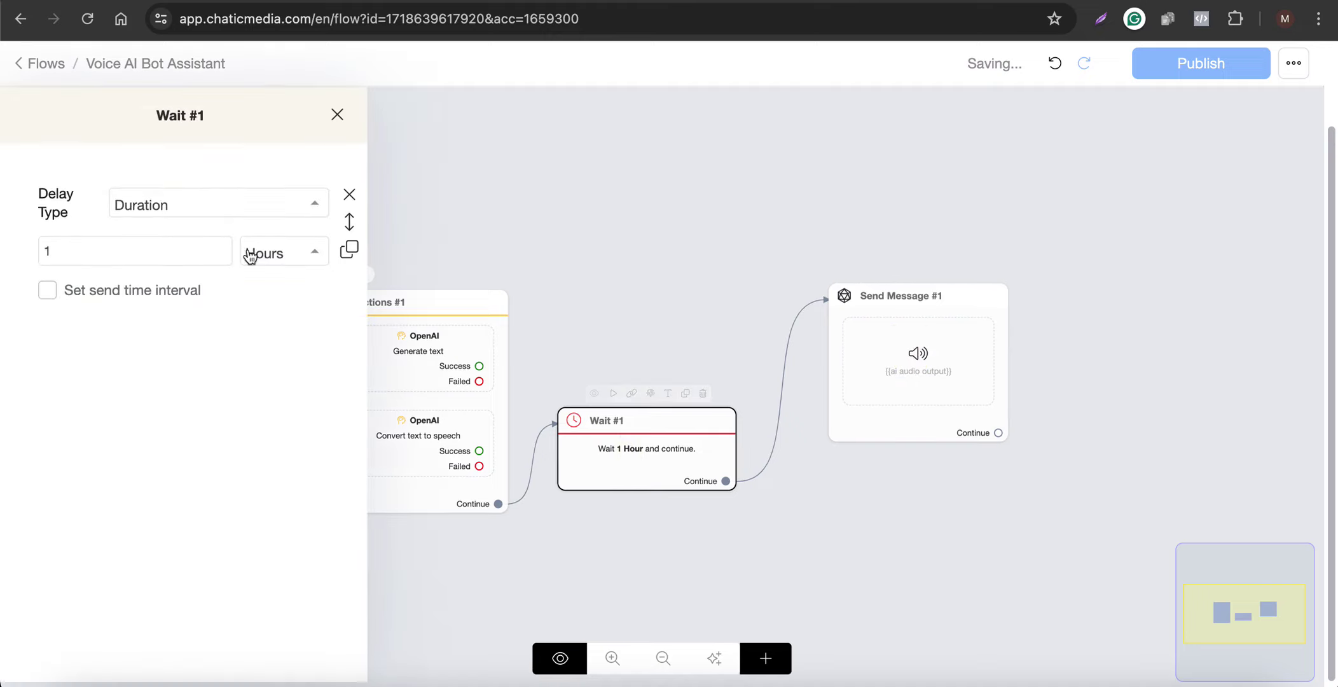
left_click(279, 252)
left_click(296, 314)
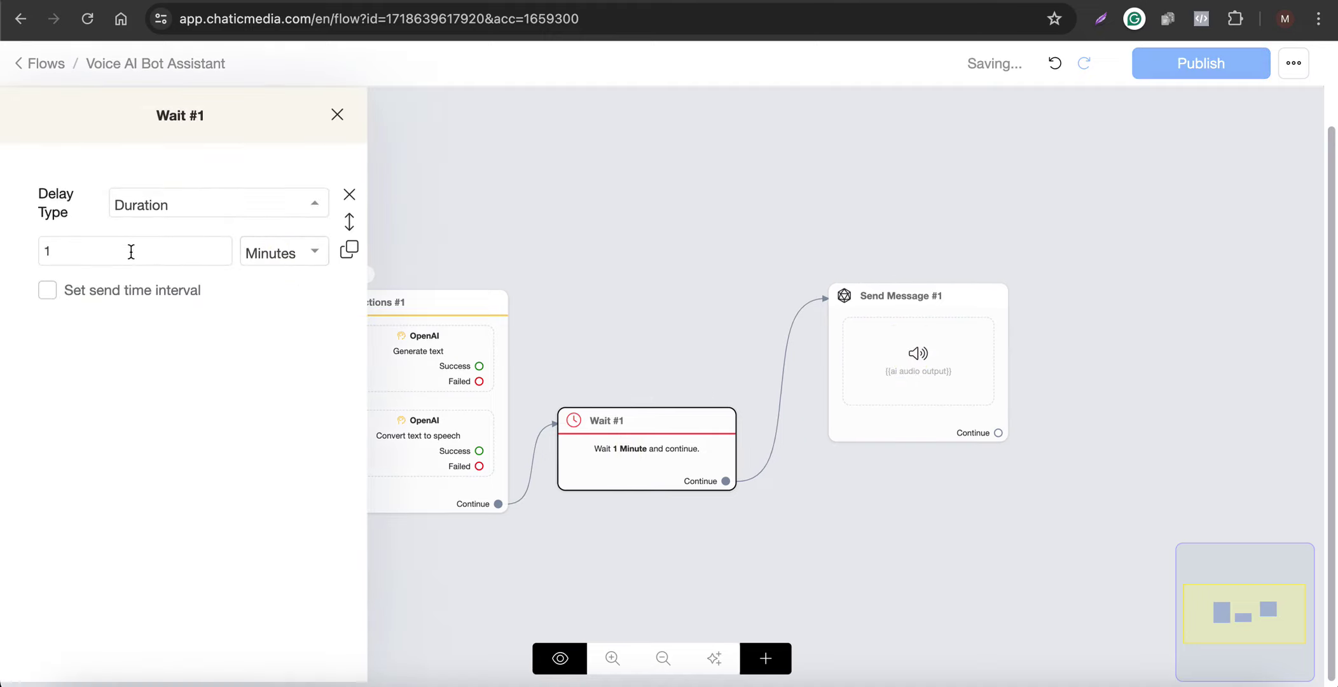
left_click(313, 267)
left_click(281, 290)
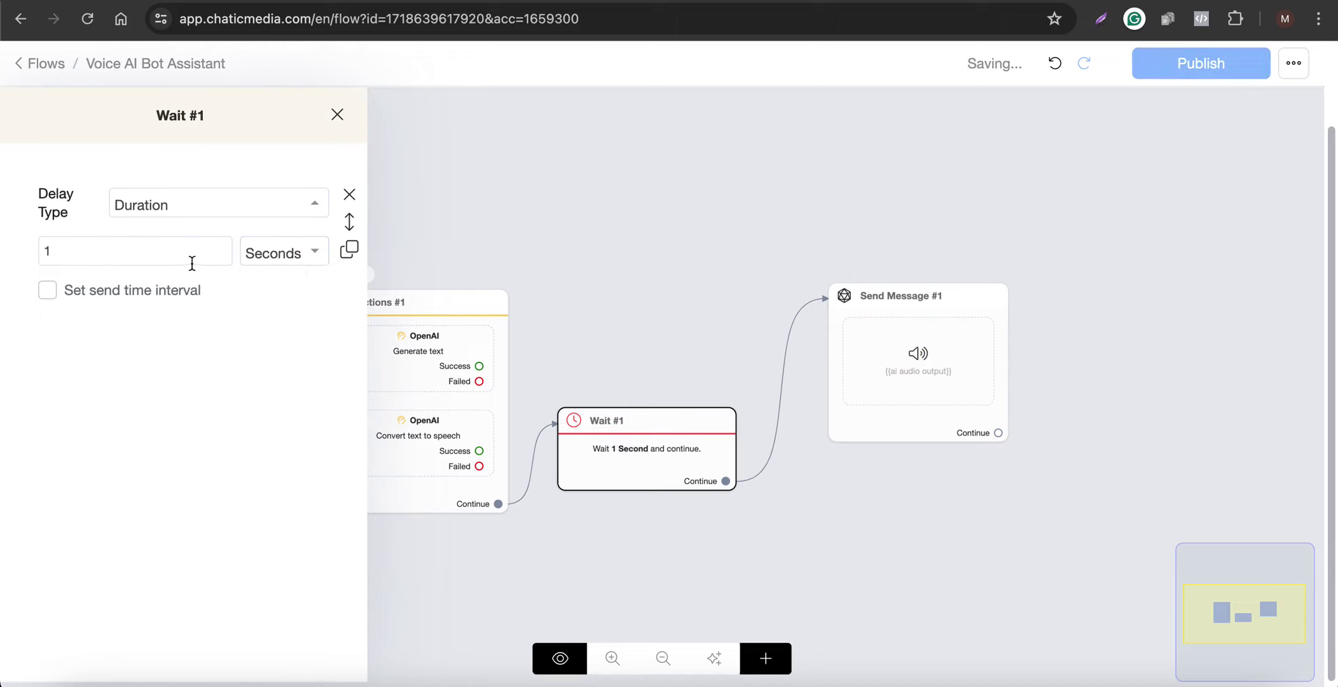
left_click(297, 265)
left_click(280, 312)
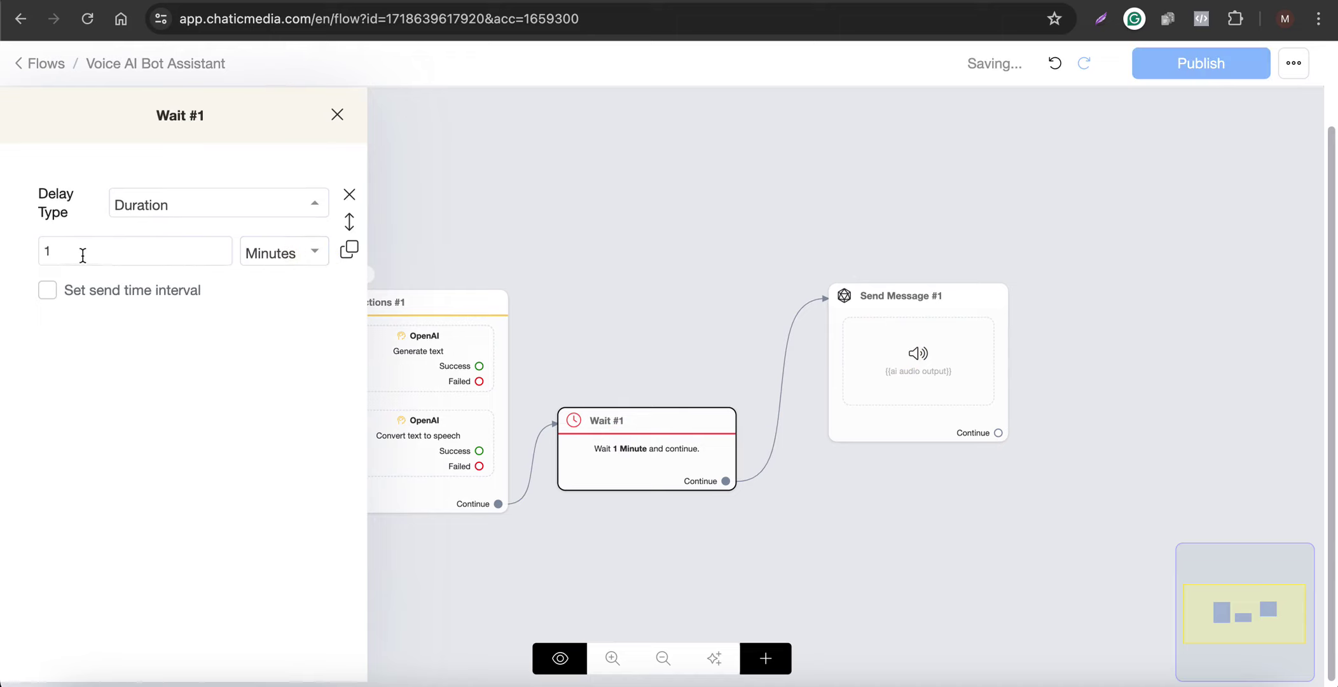
left_click_drag(81, 254, 3, 162)
type("5")
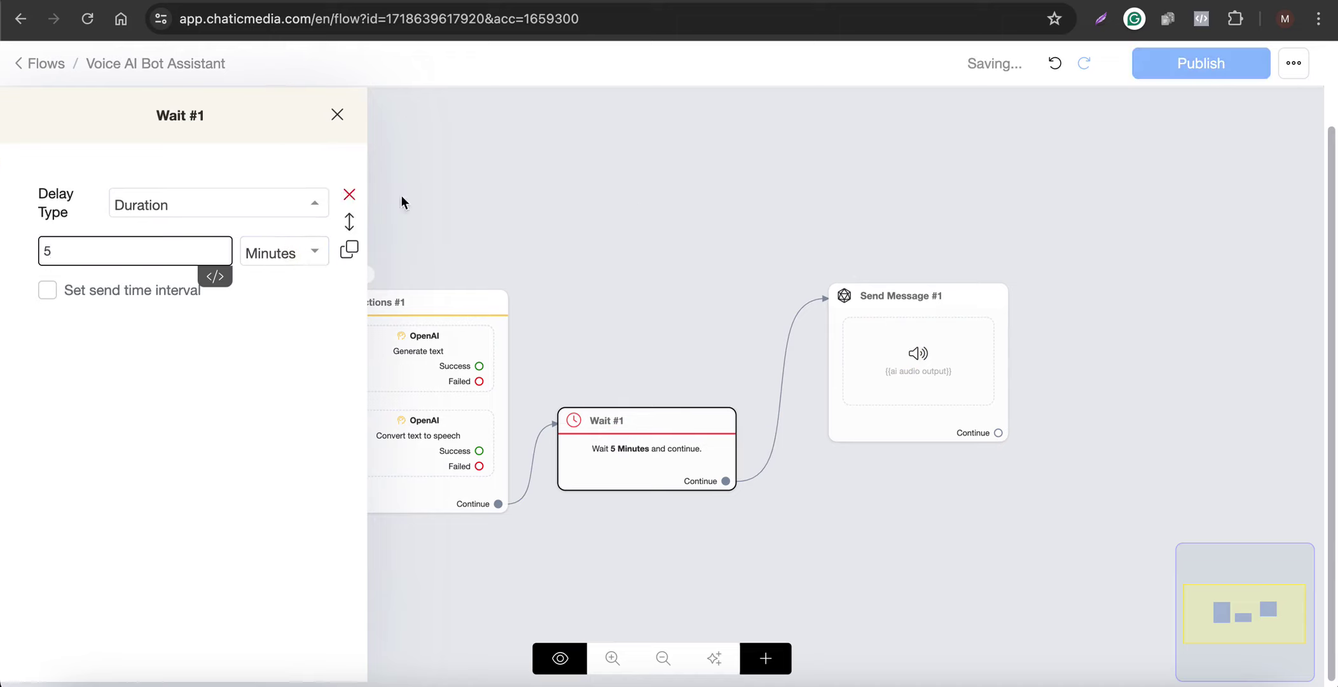
- Close the Wait step's settings and publish the updated flow
left_click(638, 205)
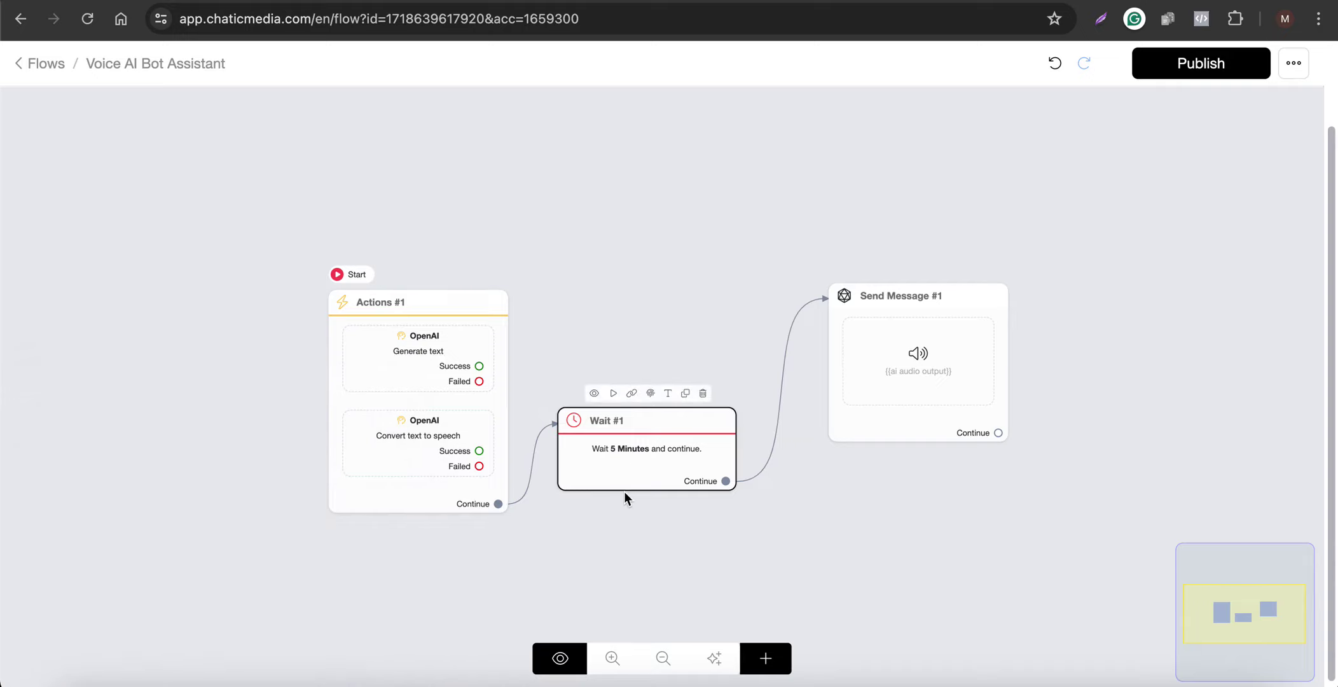
scroll(618, 459, "up", 5)
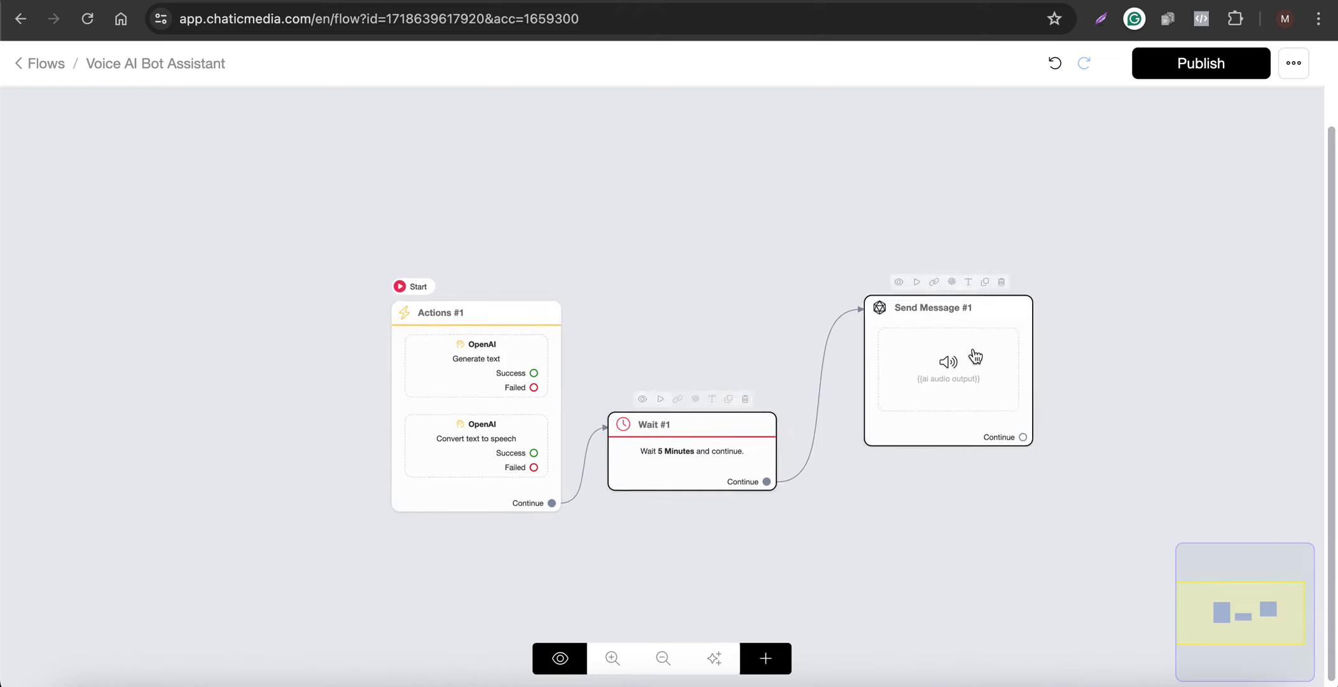
left_click(1209, 62)
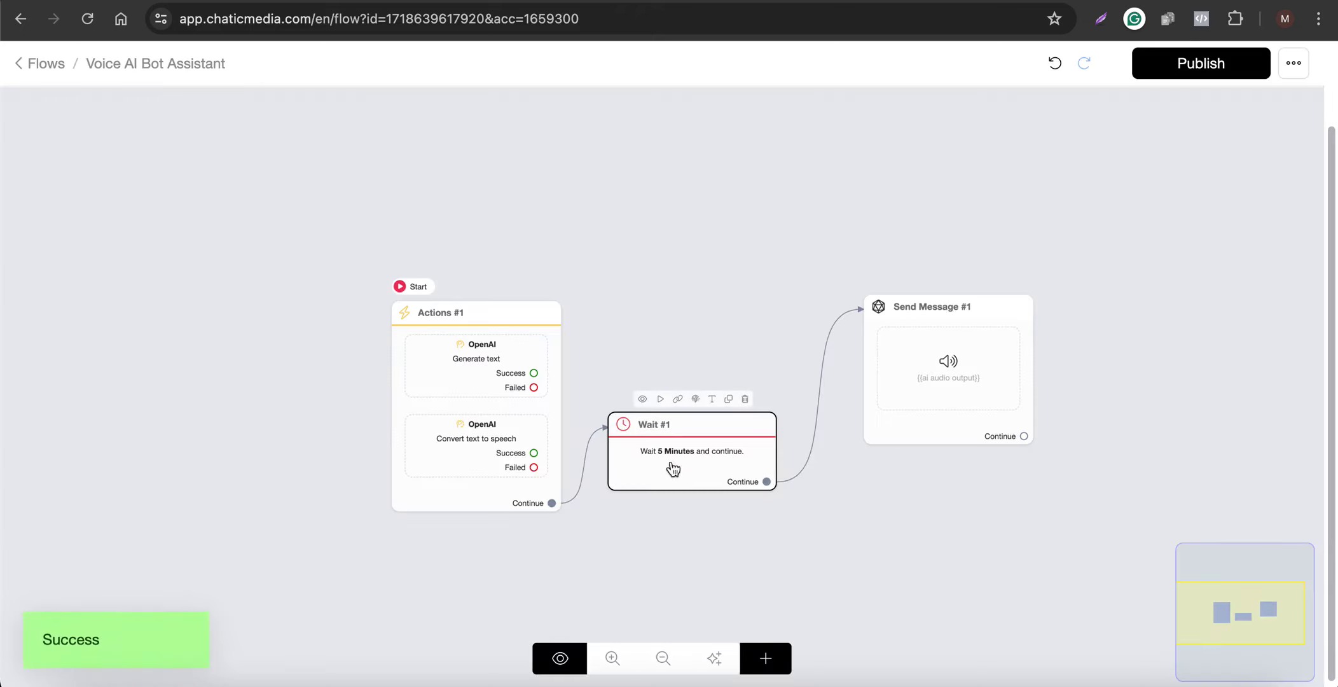